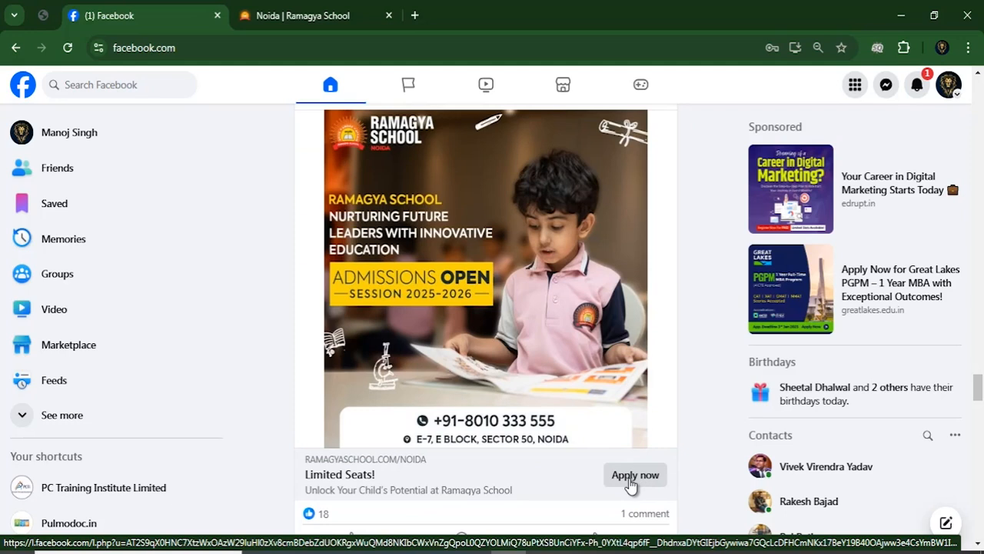
Open the landing page of the Ramagya School admissions ad and skim its content
click(630, 479)
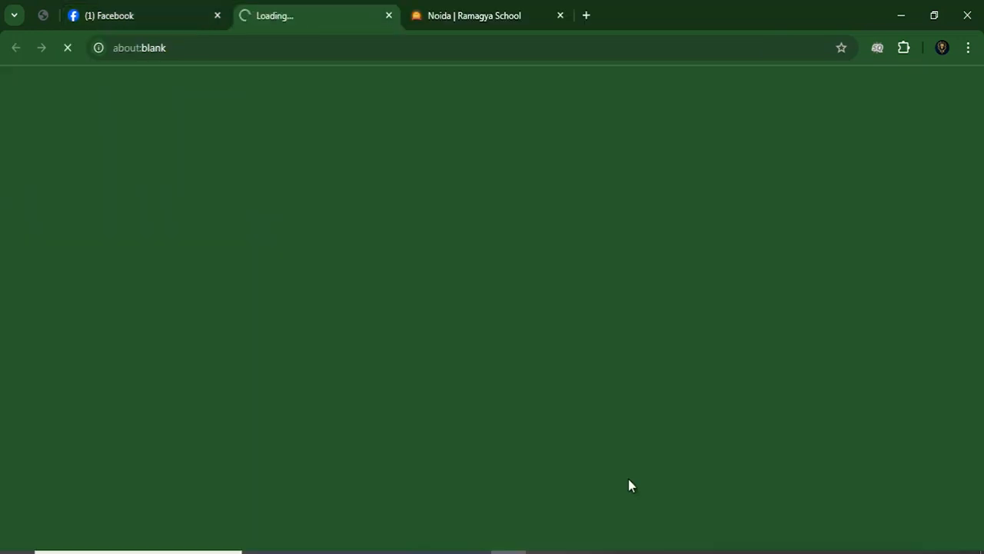
scroll(628, 479, down, 5)
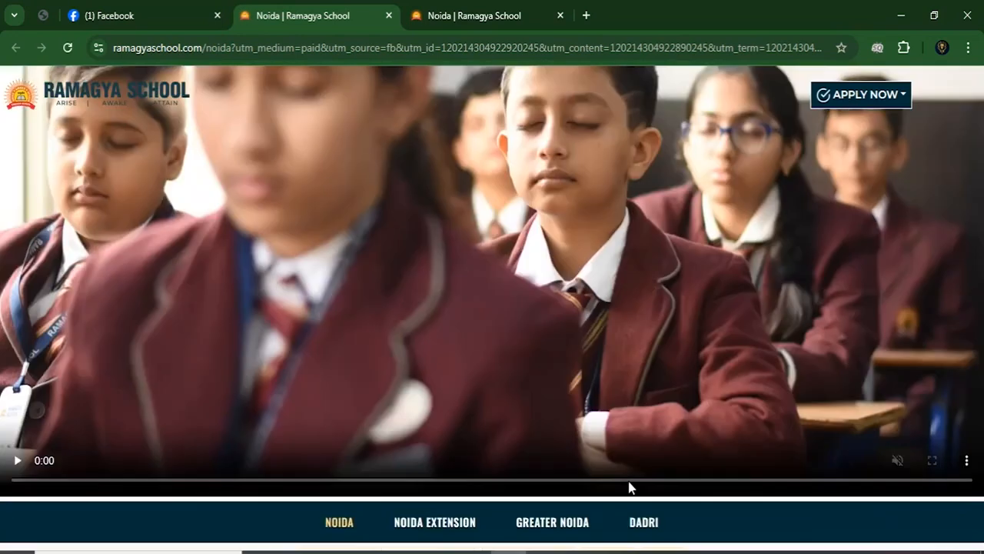
scroll(629, 483, up, 5)
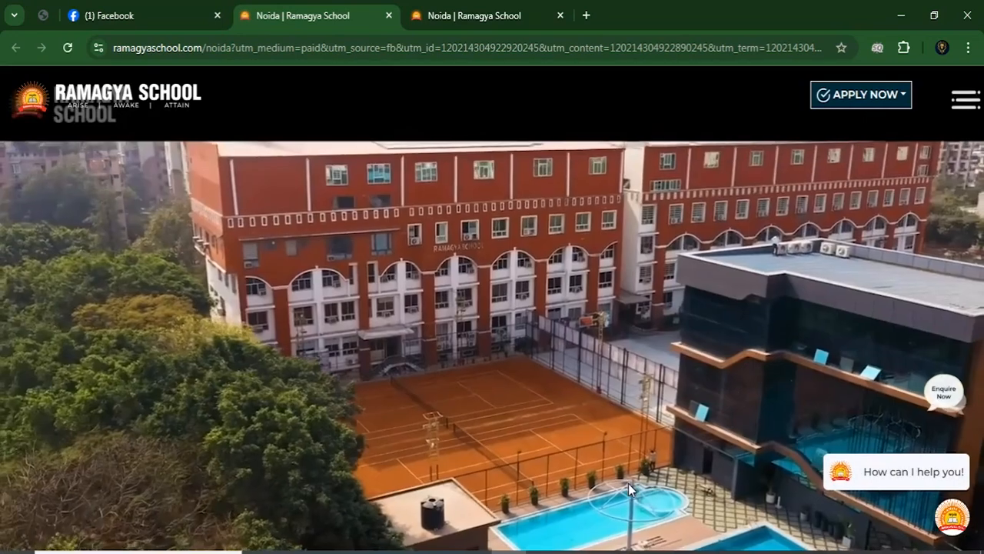
scroll(671, 444, down, 3)
Open the Noida campus registration form from the school's website and look through its student details fields
click(885, 101)
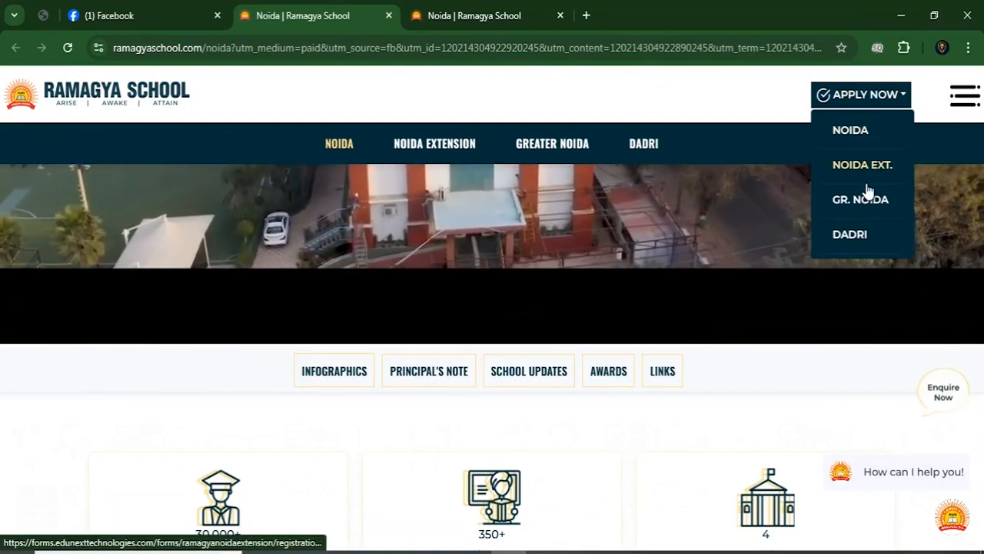
click(850, 131)
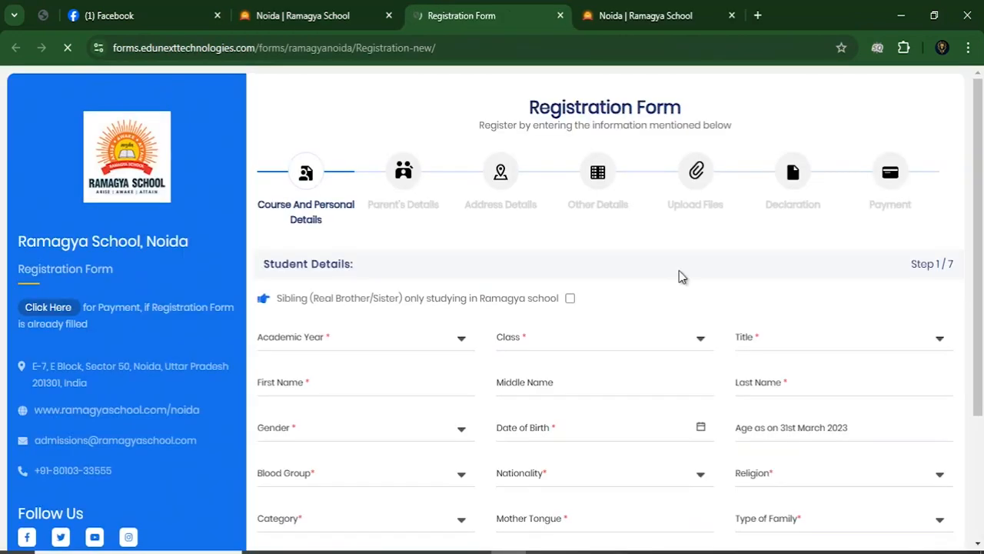
click(400, 342)
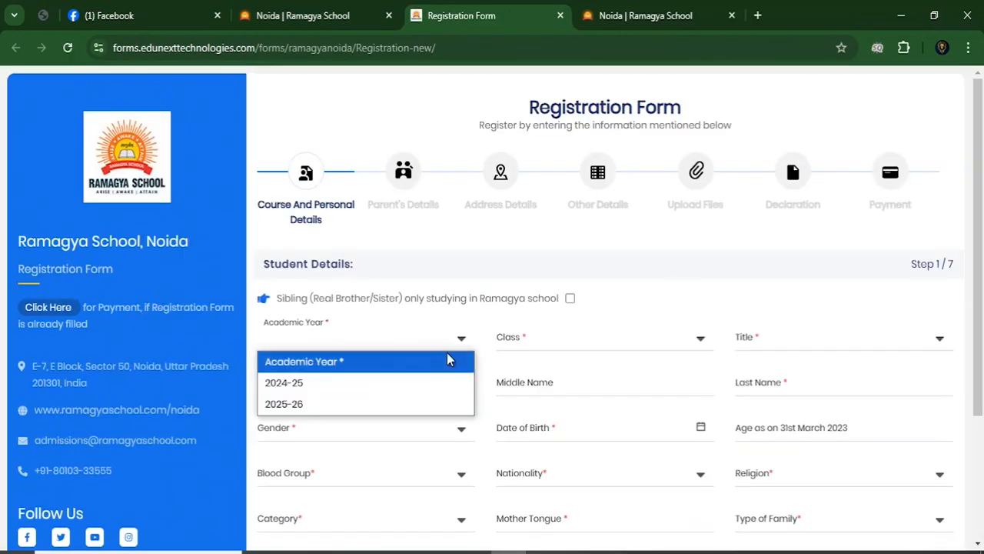
click(615, 342)
click(800, 347)
click(768, 410)
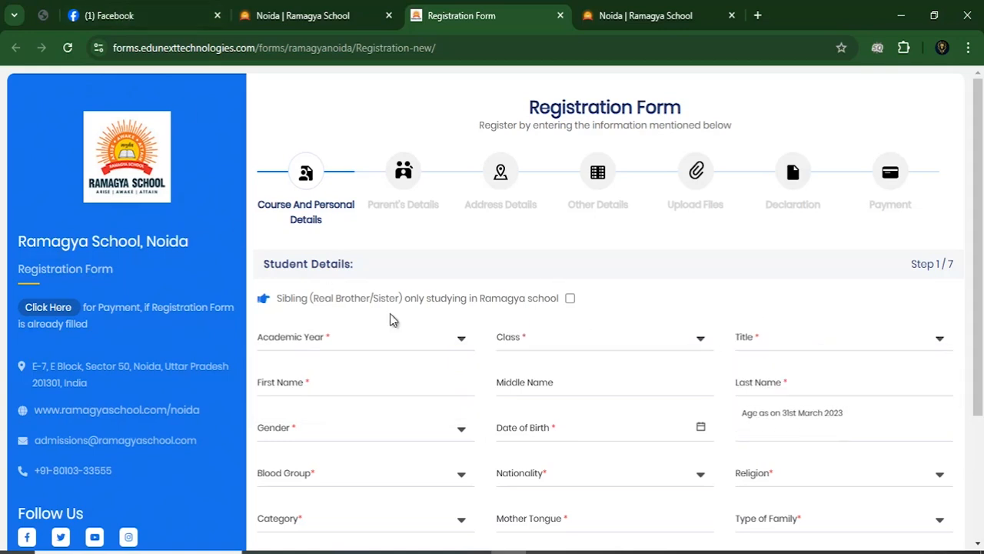
scroll(329, 292, down, 3)
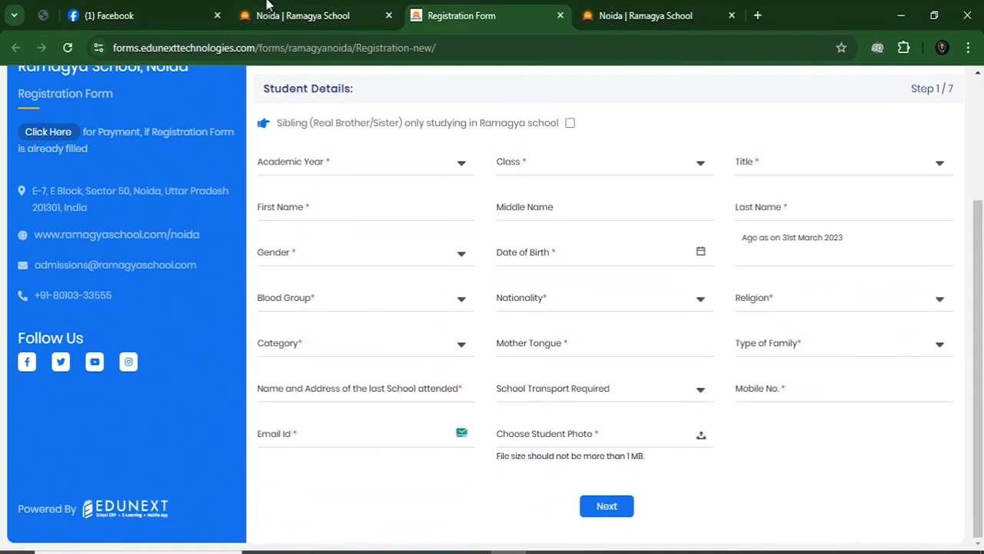
Return to the Facebook feed and open the sponsored edrupt.in ad about a digital marketing career
click(129, 12)
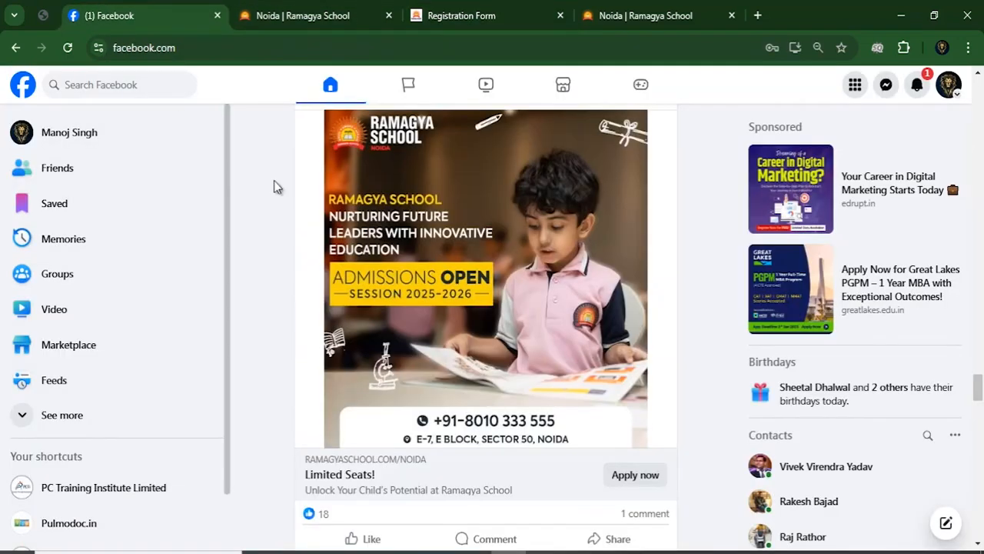
scroll(390, 267, down, 10)
scroll(390, 267, down, 2)
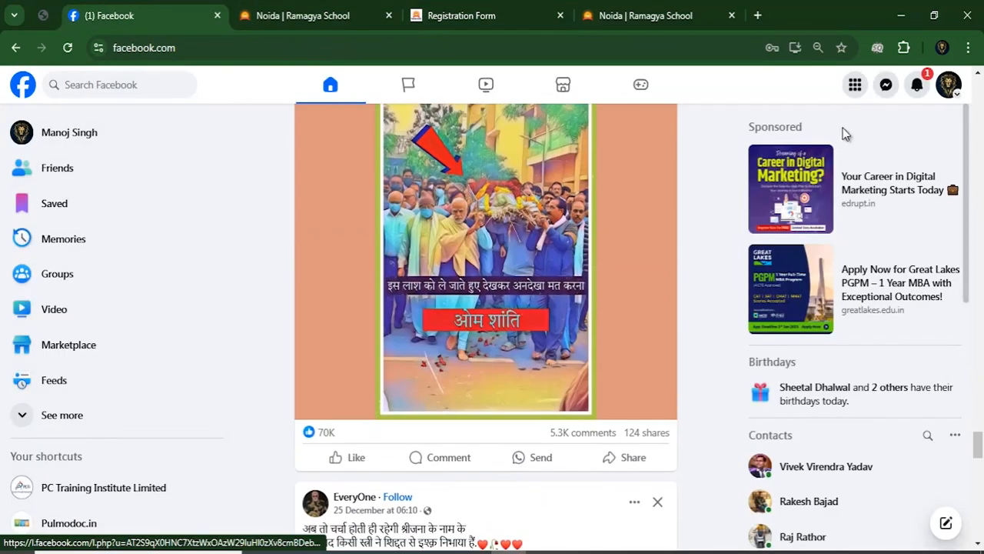
click(873, 177)
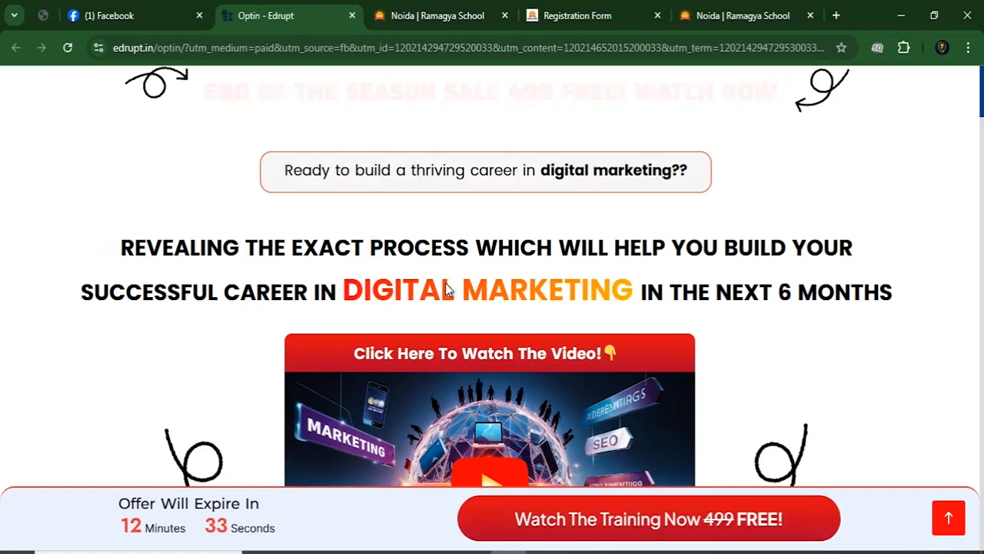
Look through the Edrupt landing page, from the free training offer down to the testimonials
scroll(446, 288, down, 3)
scroll(447, 288, down, 1)
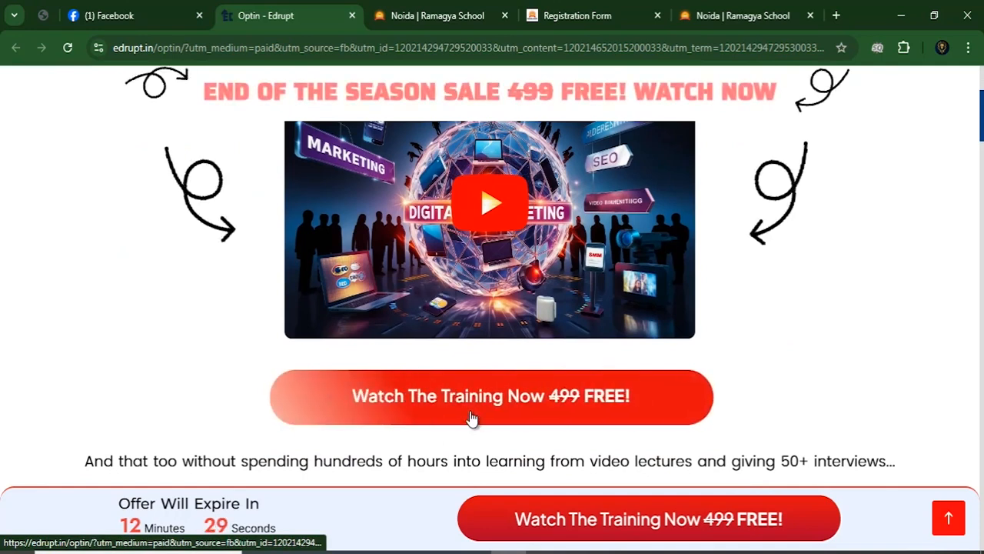
scroll(471, 415, down, 3)
scroll(470, 406, down, 10)
scroll(470, 410, down, 14)
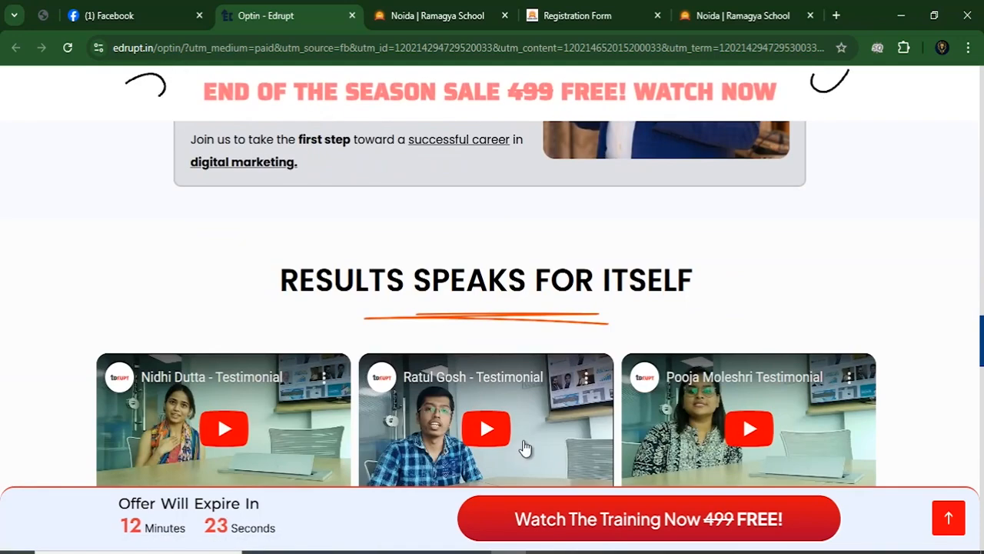
scroll(523, 448, up, 5)
Return to the Facebook feed, find the Swarnprastha Public School ad and open its online application page
click(123, 15)
scroll(406, 347, down, 4)
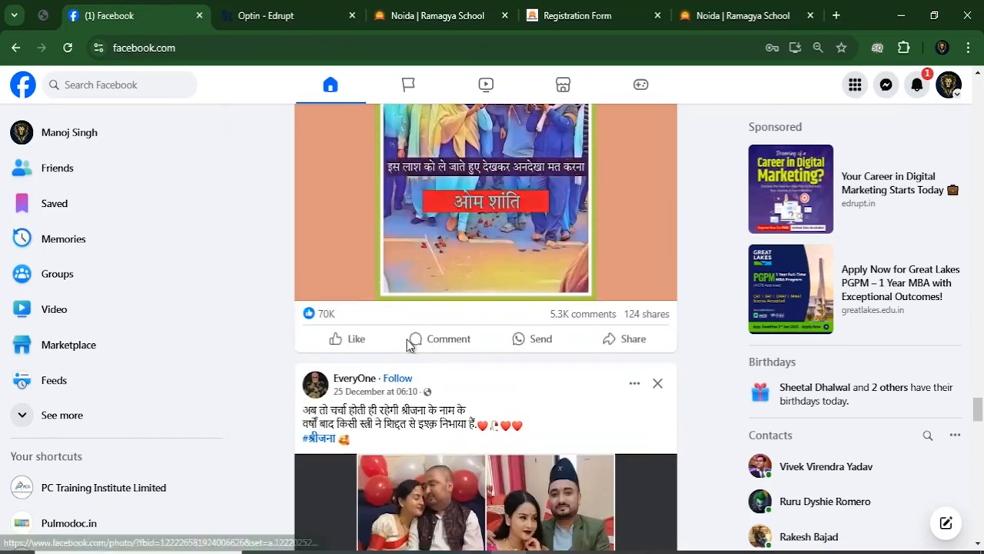
scroll(457, 347, down, 18)
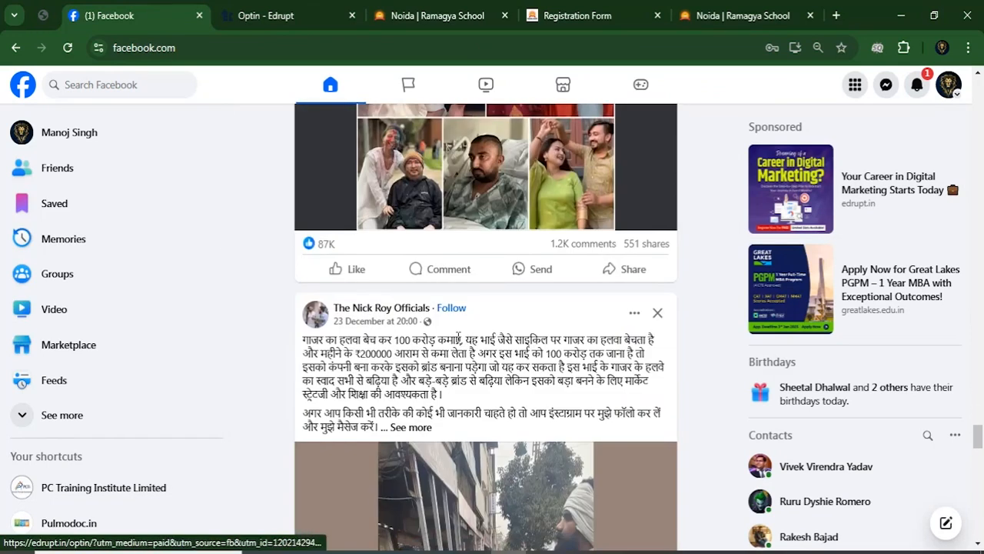
scroll(454, 341, up, 1)
scroll(633, 450, down, 3)
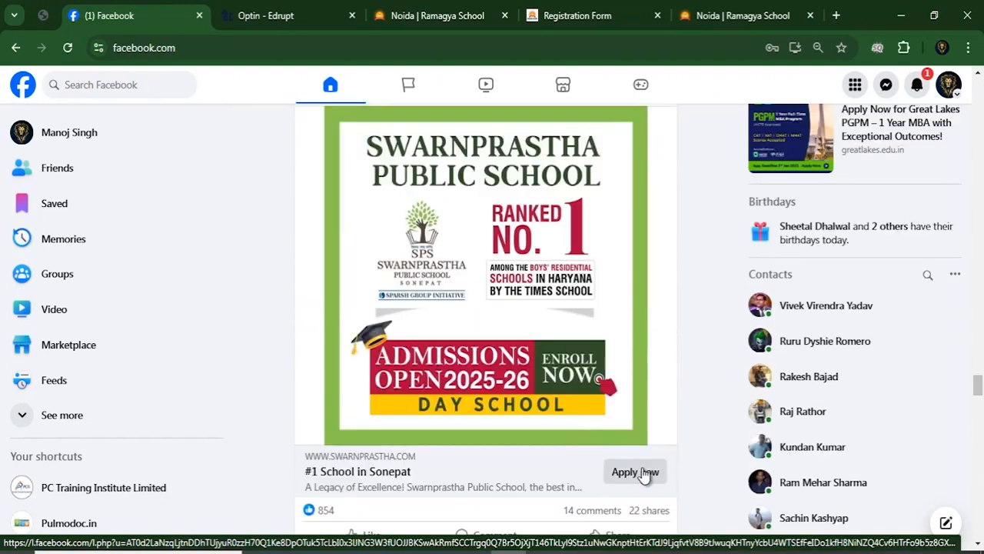
click(644, 473)
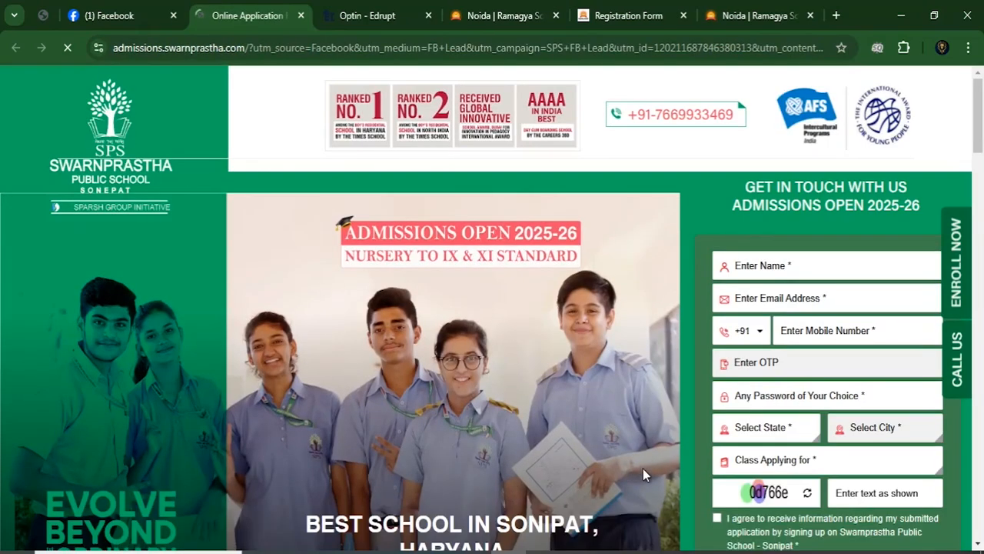
Return to the Facebook feed, find the IIM Ahmedabad business analytics ad and open its lead form
click(86, 13)
scroll(459, 368, down, 7)
scroll(459, 368, down, 12)
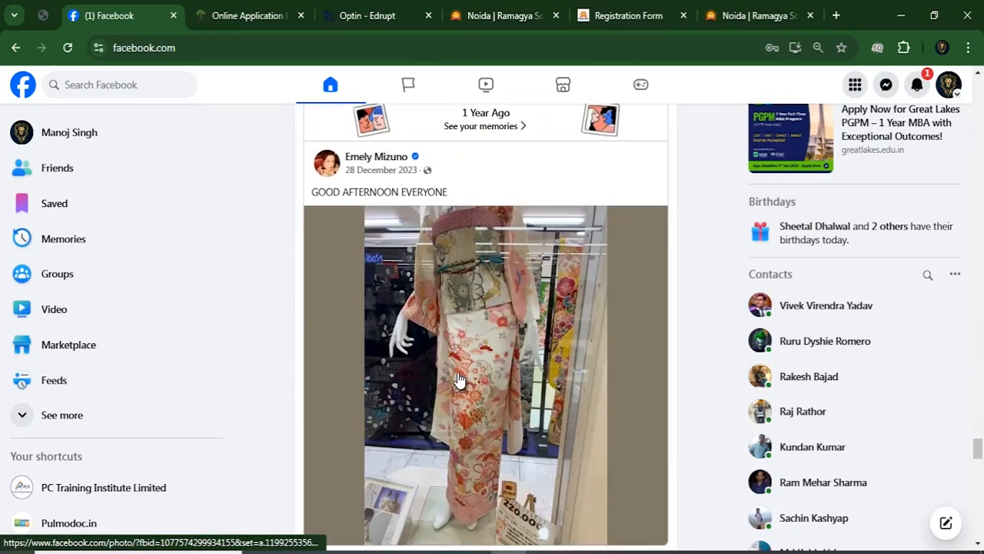
scroll(457, 382, down, 1)
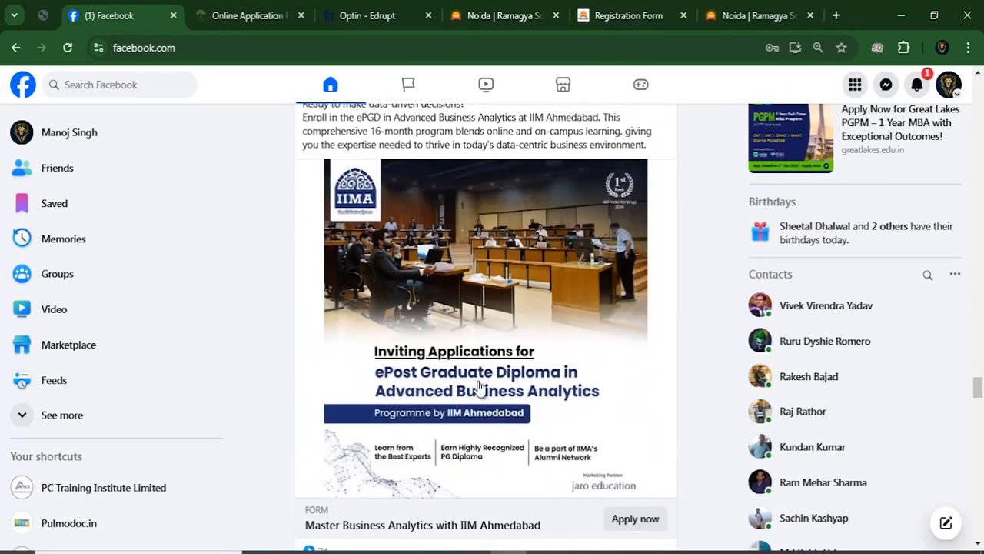
scroll(481, 387, up, 2)
scroll(521, 369, down, 2)
scroll(522, 369, down, 3)
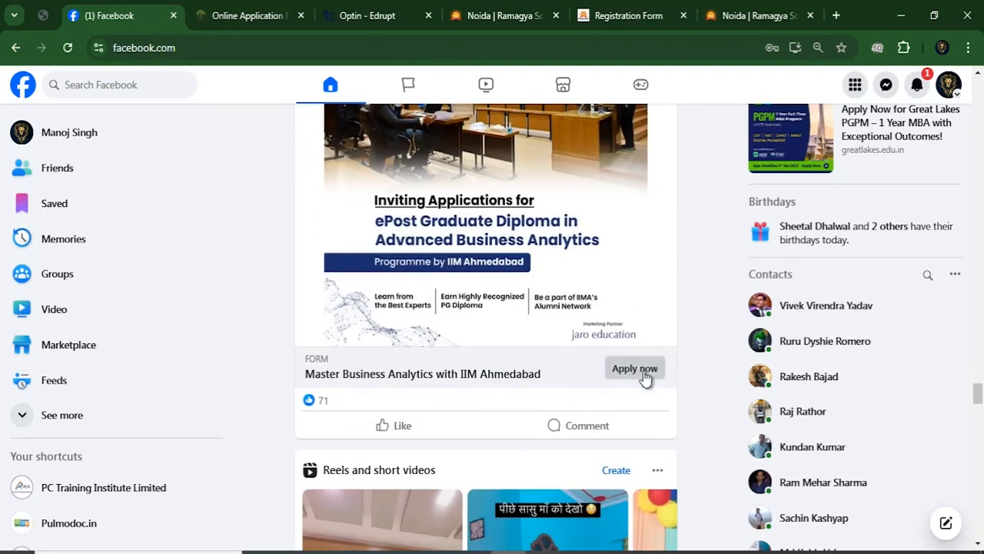
click(638, 371)
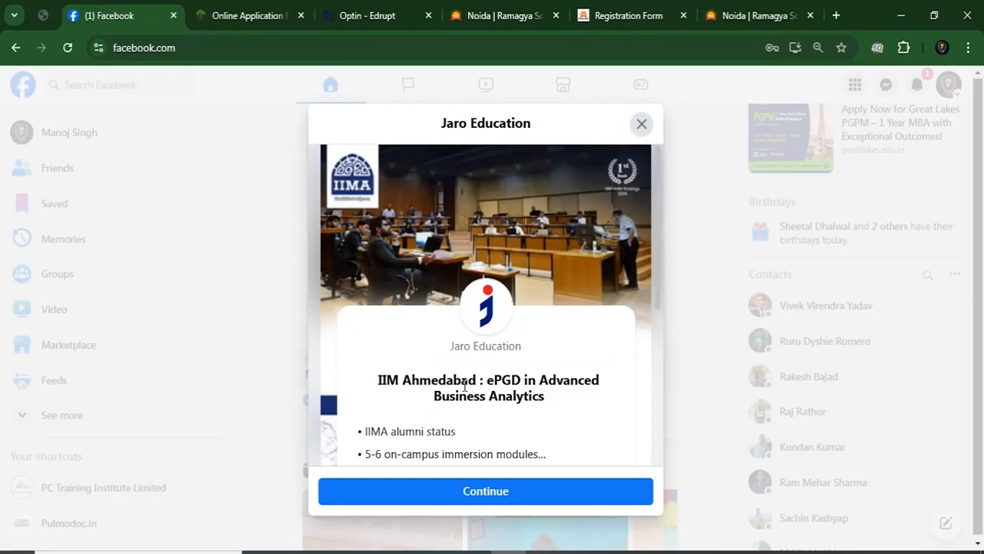
Answer the work experience question in the lead form with "I have minimum 2 years of work experience"
scroll(465, 388, down, 3)
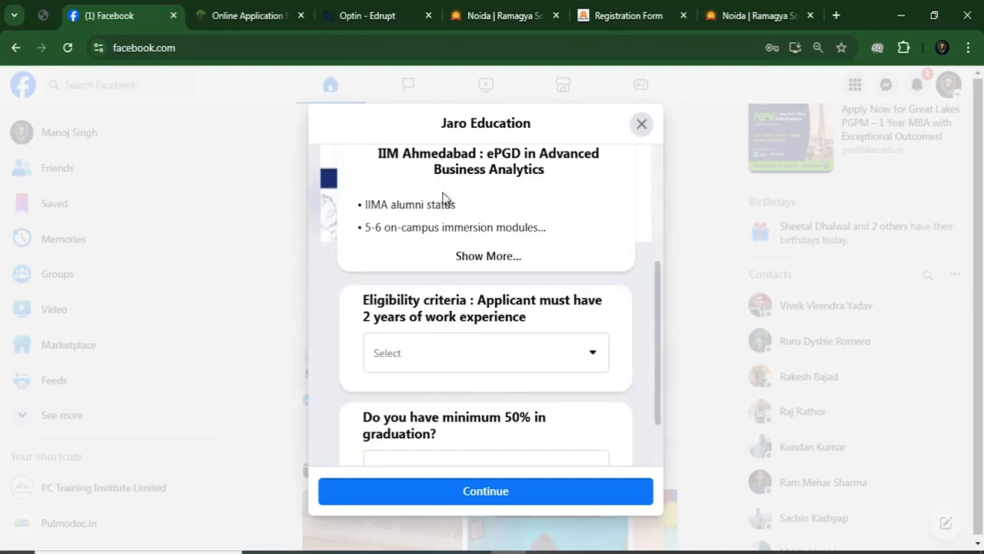
click(462, 354)
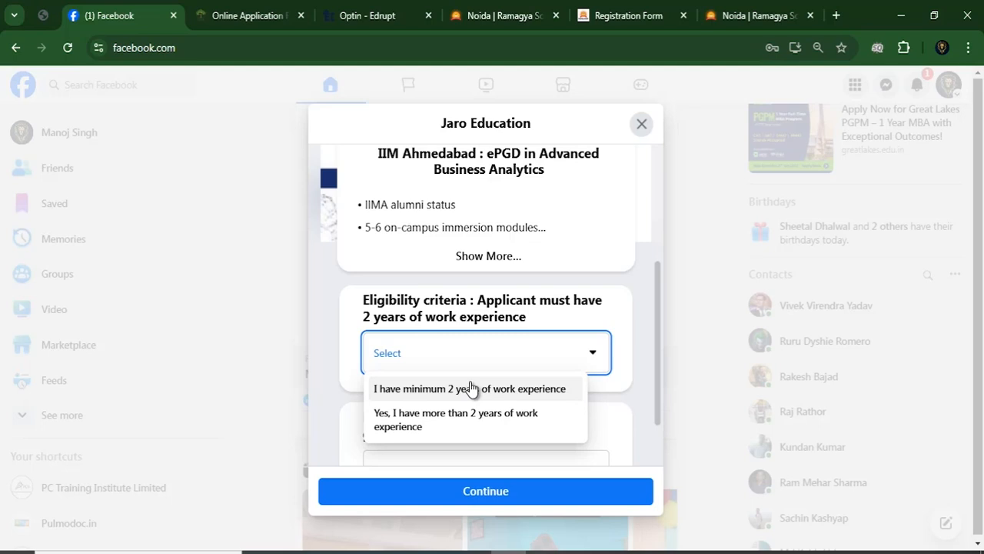
click(472, 388)
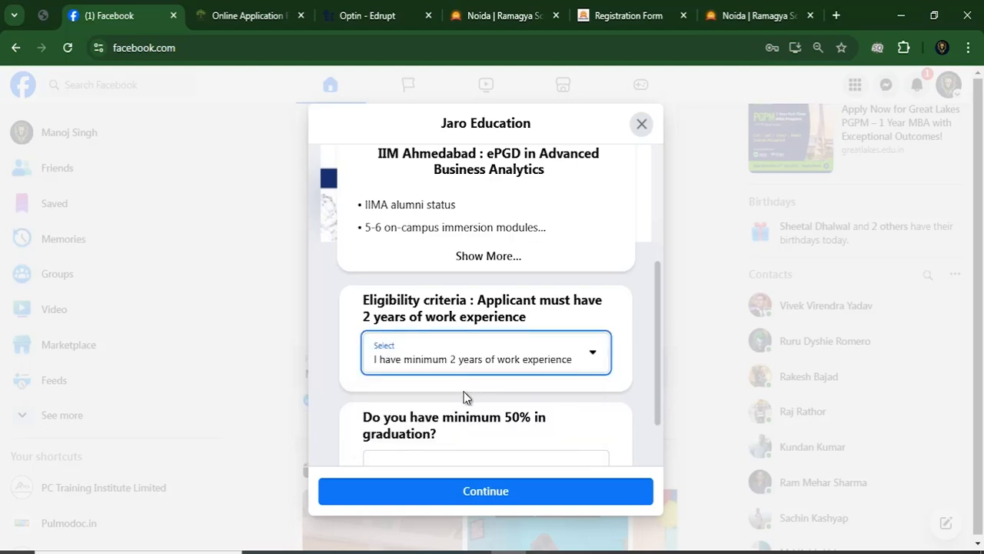
scroll(466, 387, down, 2)
click(464, 211)
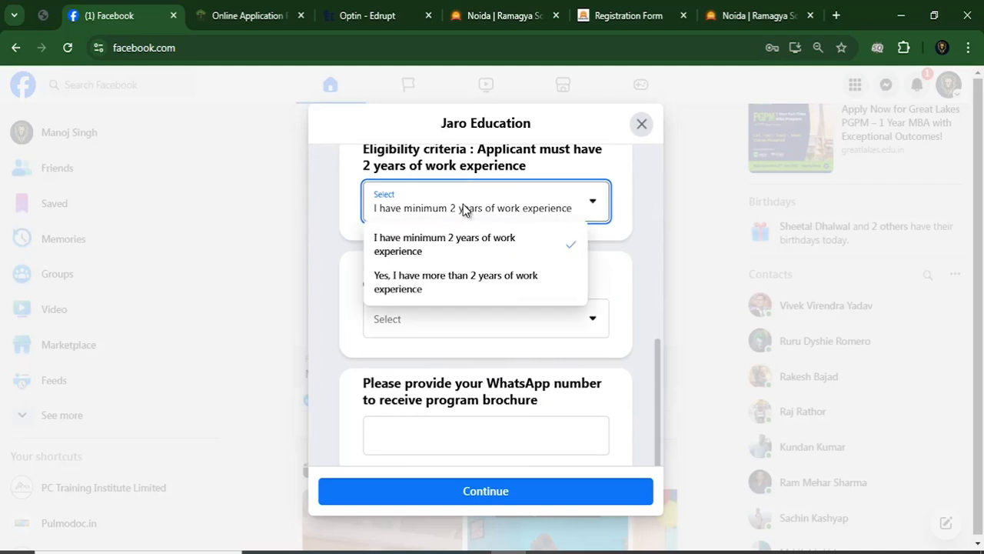
click(465, 248)
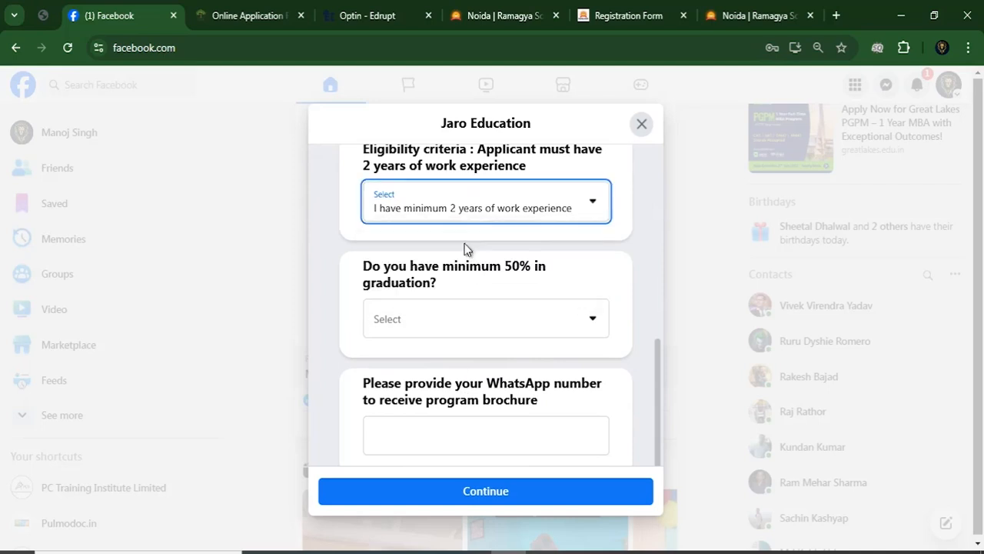
Change the work experience answer to "Yes, I have more than 2 years of work experience"
click(466, 320)
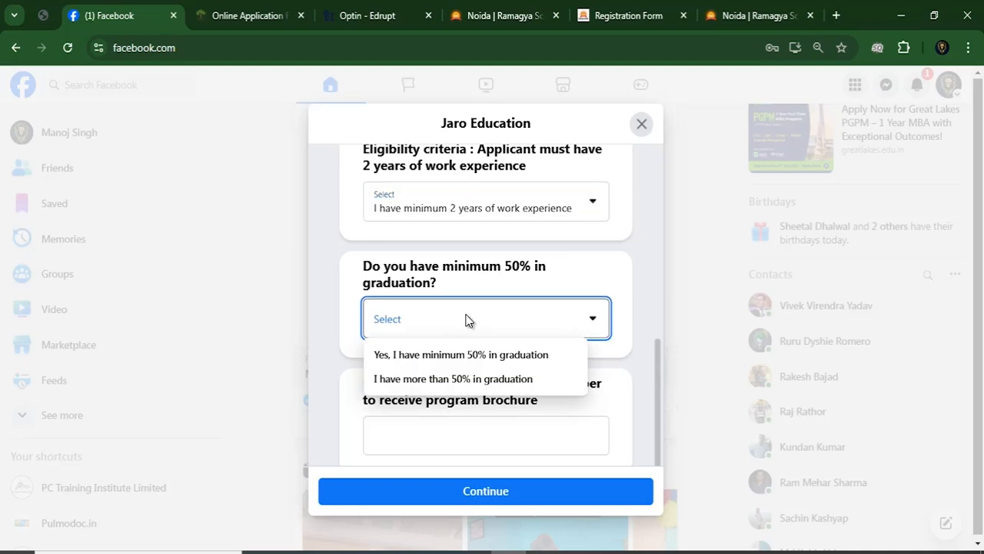
drag(436, 166, 534, 169)
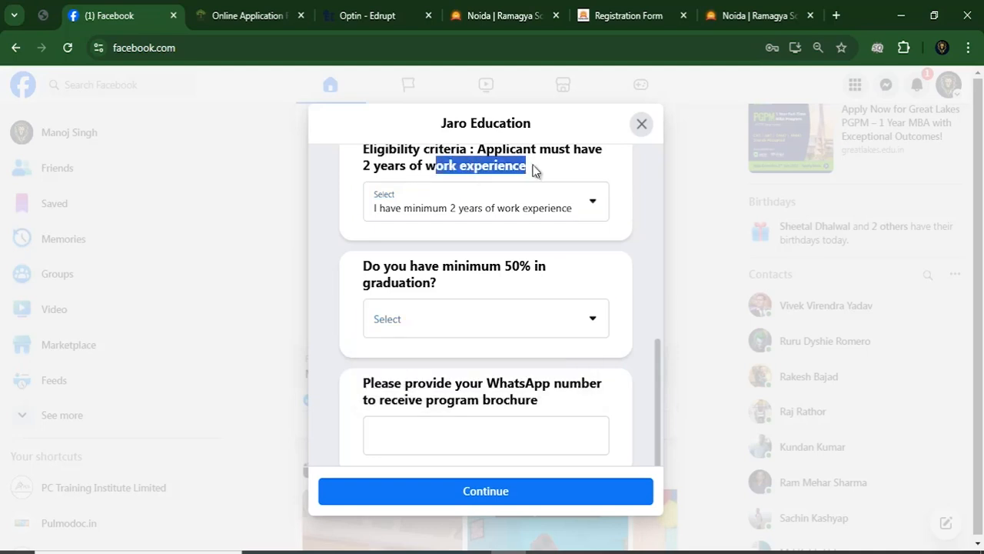
click(514, 198)
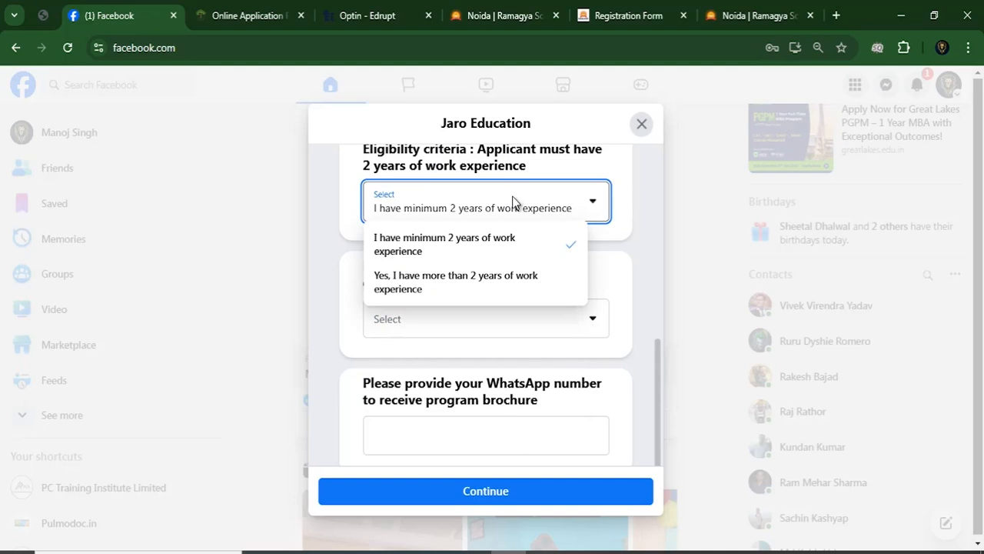
click(503, 278)
Answer the graduation question with "I have more than 50% in graduation", enter the WhatsApp number and continue to the contact information
click(468, 319)
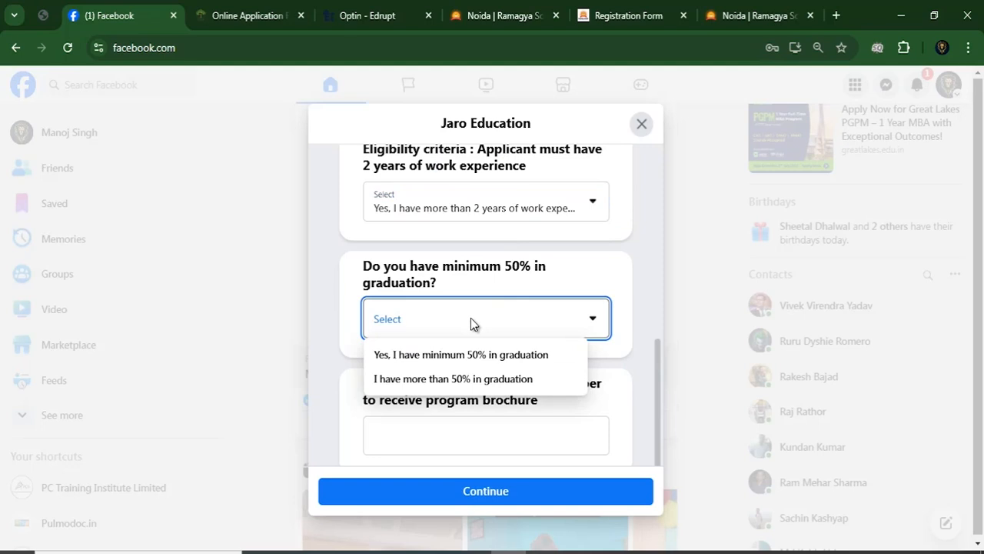
click(469, 380)
click(456, 403)
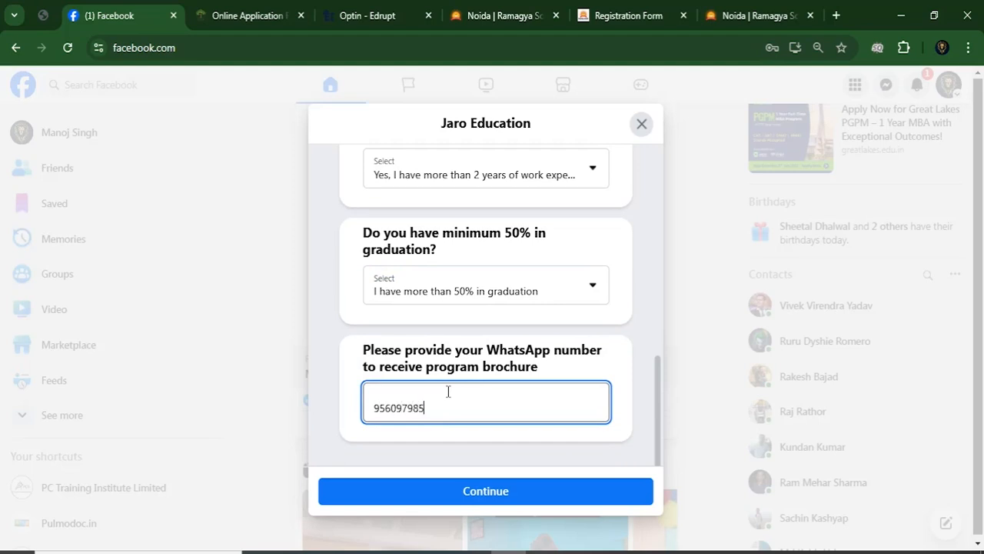
click(424, 494)
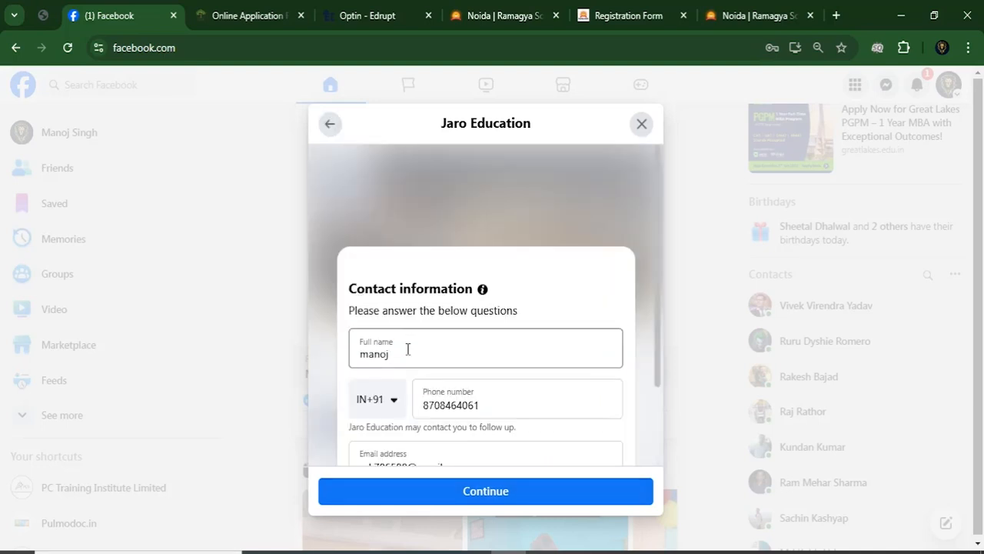
Review the prefilled contact information from full name to job title, and close the lead form without submitting it
click(406, 348)
scroll(435, 346, down, 3)
click(373, 384)
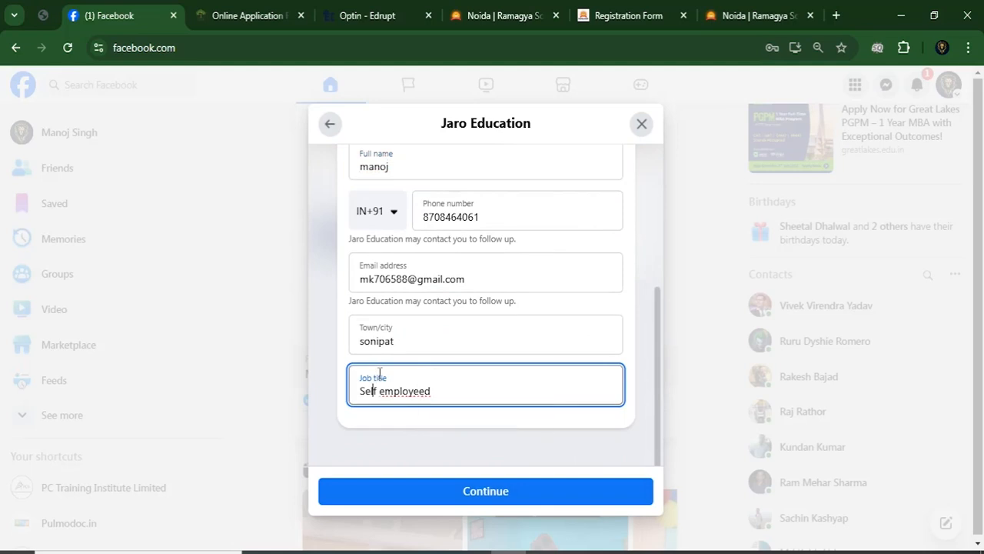
scroll(426, 319, up, 2)
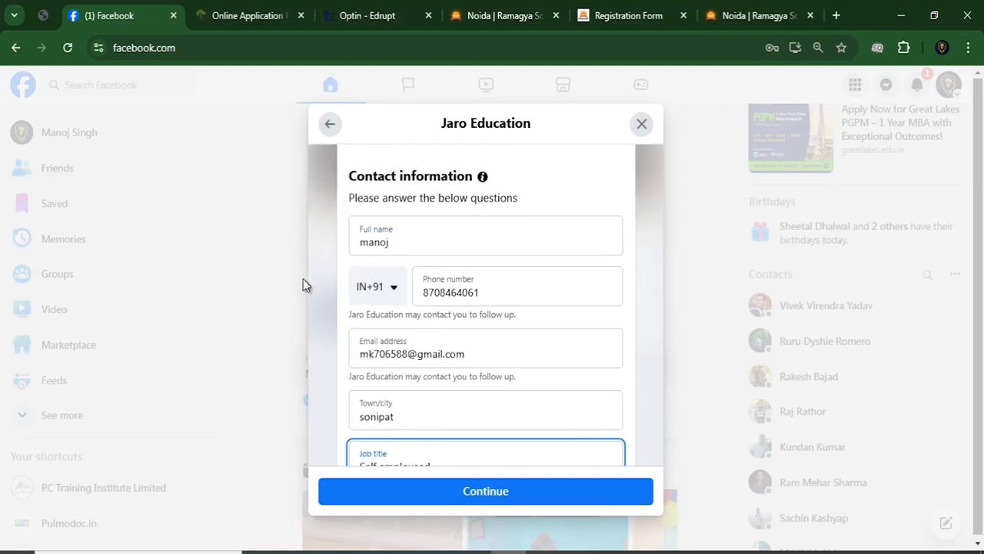
click(642, 128)
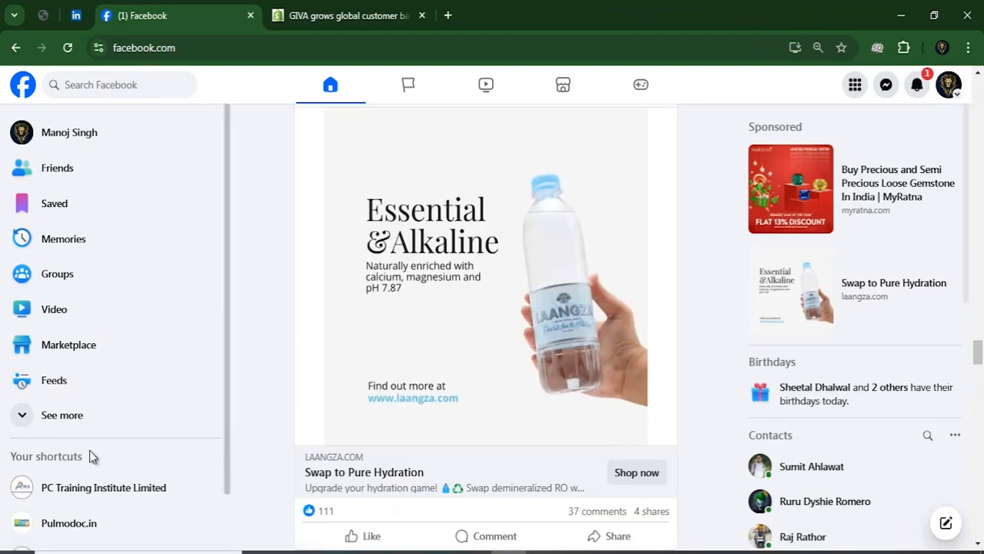
Open the shop page behind the Laangza "Swap to Pure Hydration" ad and look through its landing page
scroll(455, 408, up, 2)
scroll(452, 320, down, 2)
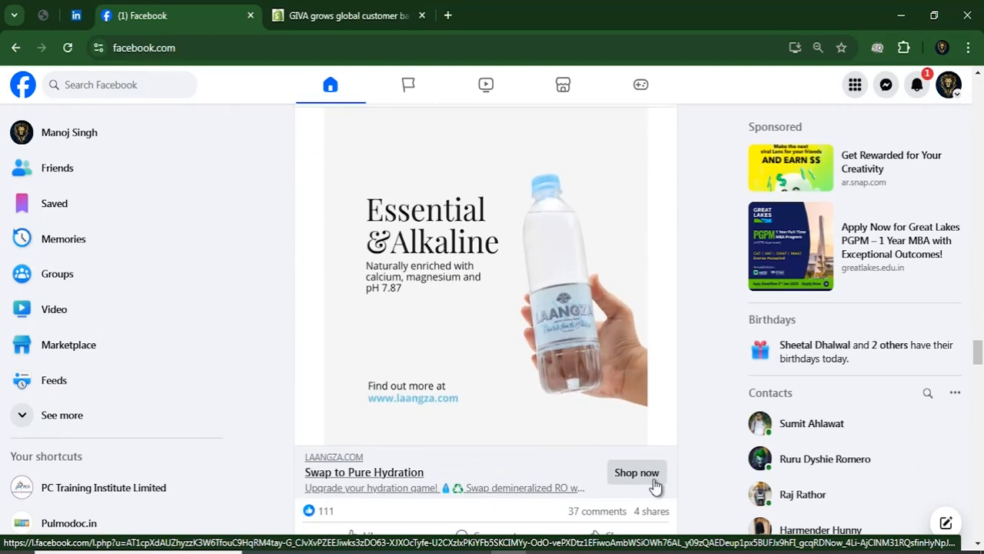
click(653, 482)
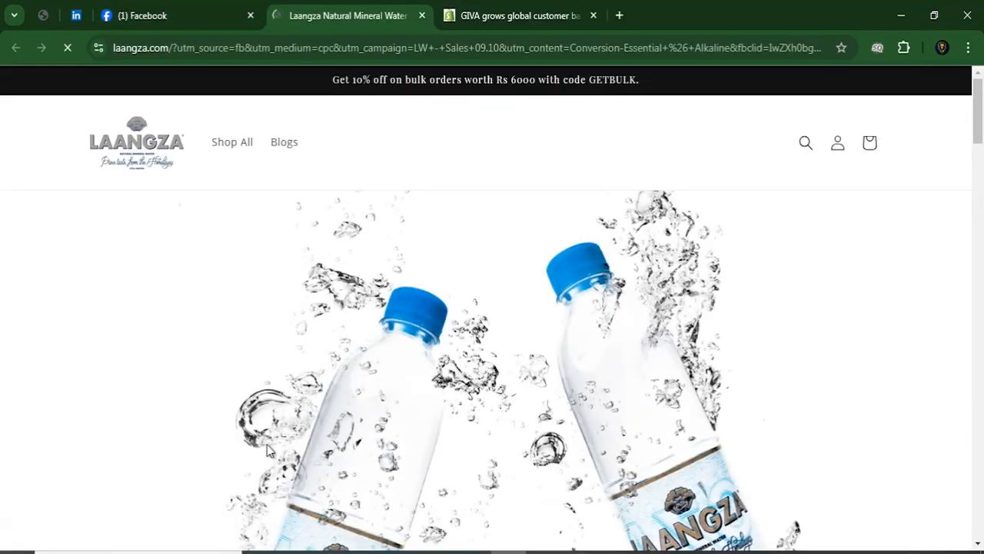
scroll(510, 402, down, 2)
scroll(508, 392, down, 2)
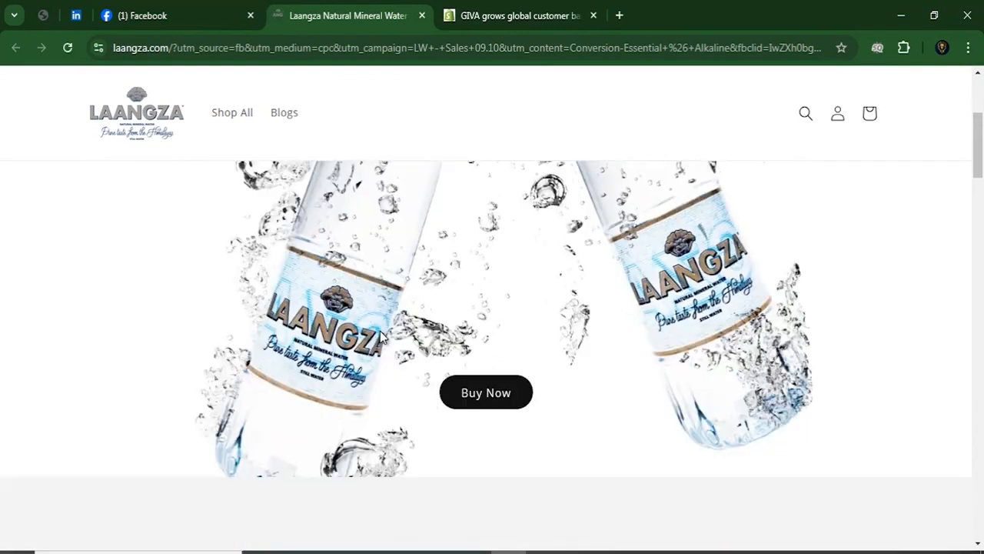
scroll(594, 315, down, 2)
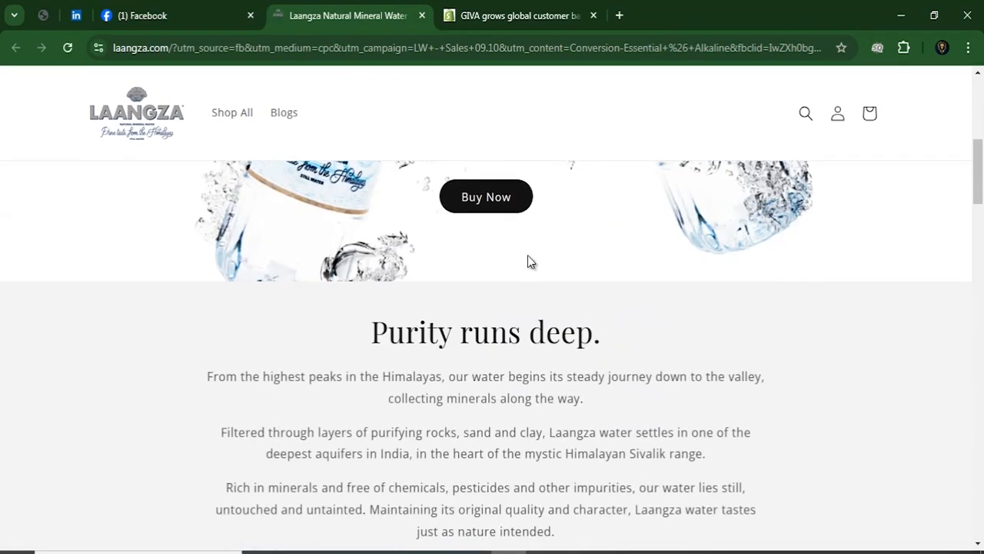
Return to the Facebook feed, look through it for further sponsored posts, and reload the feed
click(190, 15)
scroll(794, 351, down, 3)
scroll(561, 389, down, 3)
scroll(559, 387, down, 15)
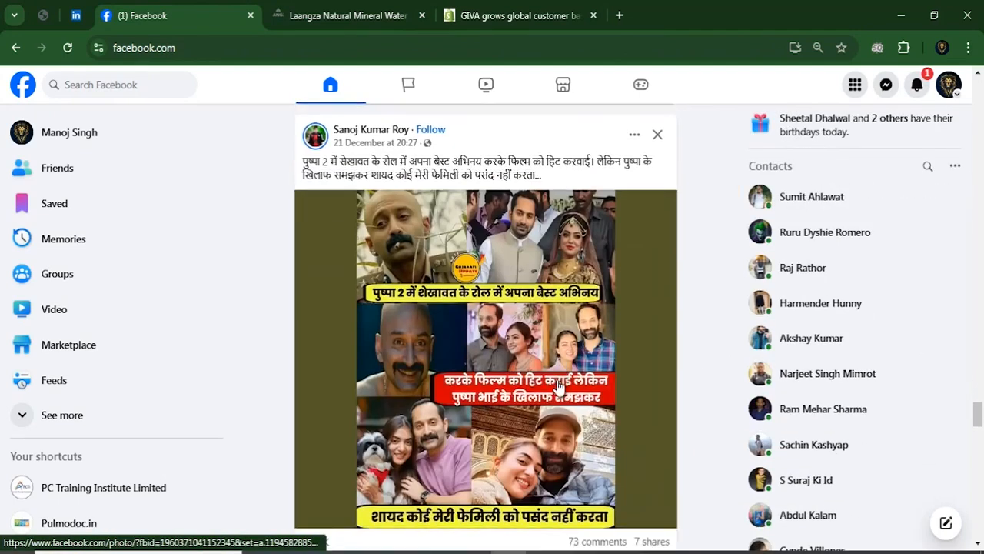
scroll(559, 387, down, 12)
scroll(559, 387, down, 8)
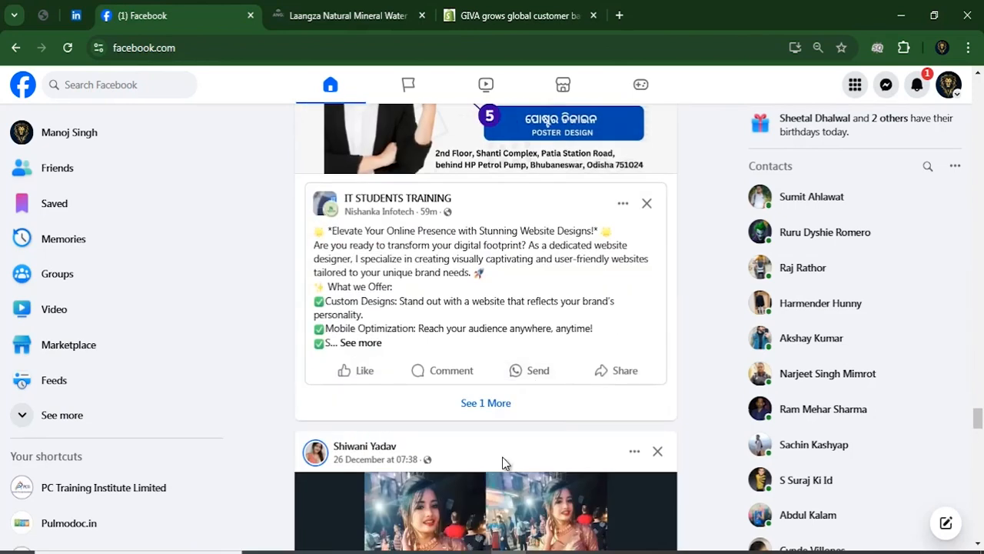
scroll(502, 461, down, 20)
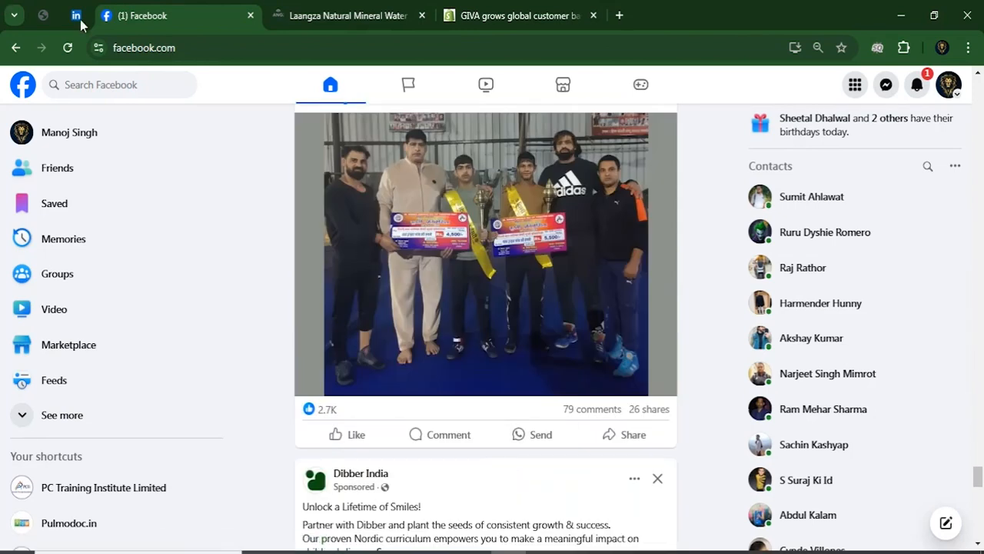
click(67, 47)
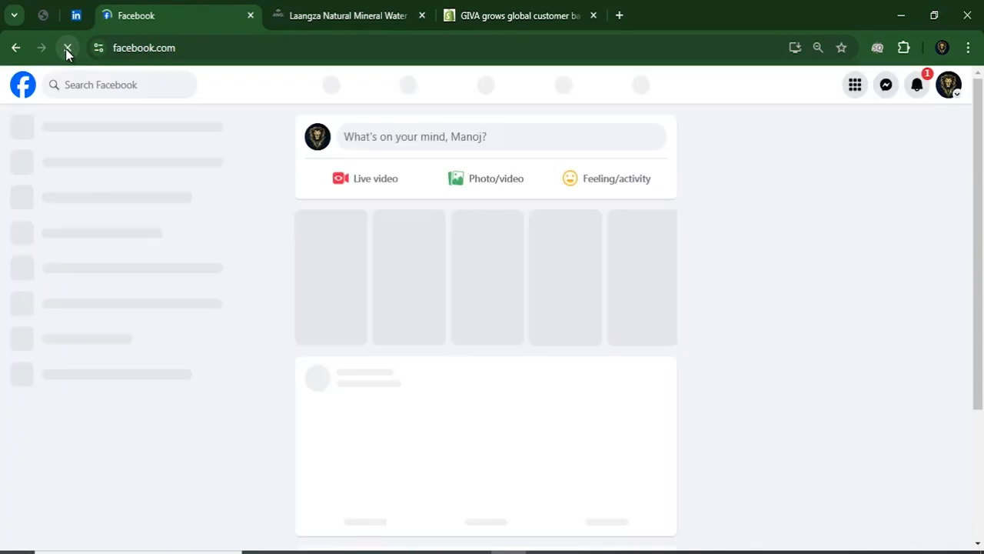
Find the ICICI Bank - NRI Services ad in the feed and open the page it links to
scroll(605, 312, down, 5)
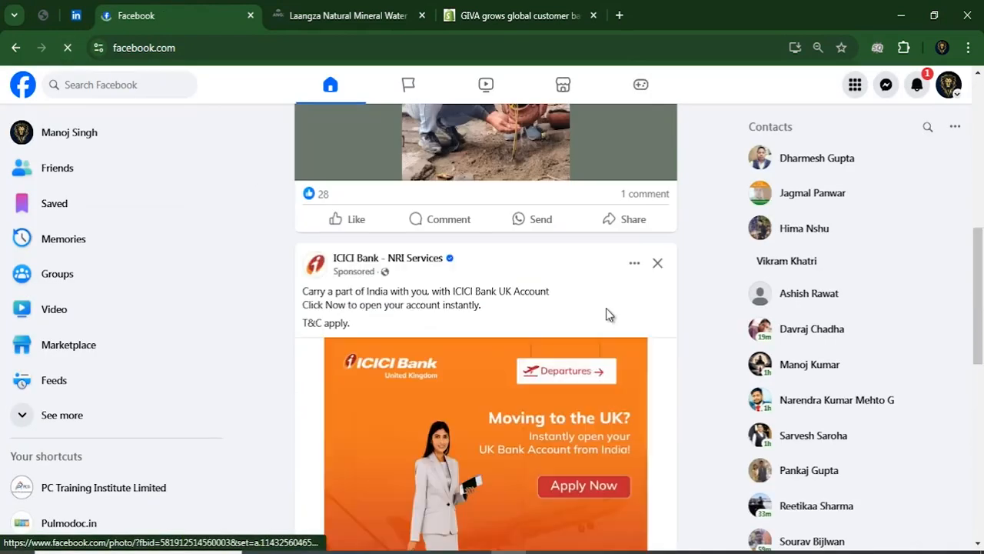
scroll(606, 314, down, 4)
scroll(552, 405, up, 2)
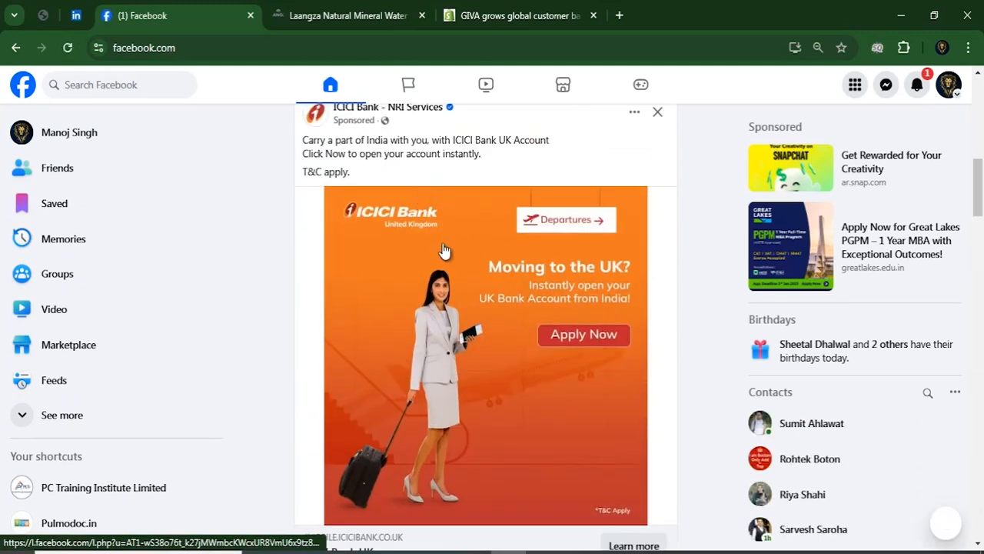
scroll(393, 216, up, 1)
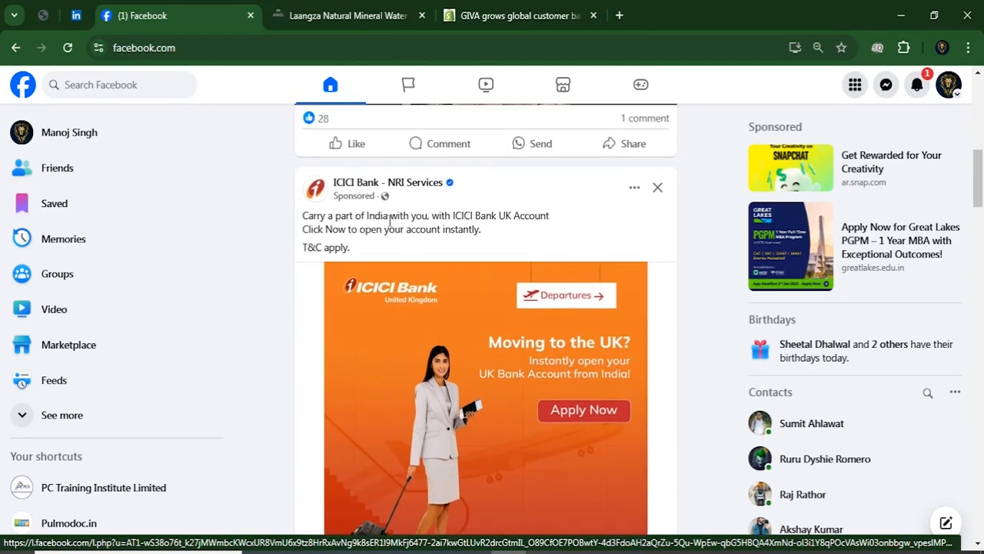
scroll(482, 242, down, 3)
click(637, 400)
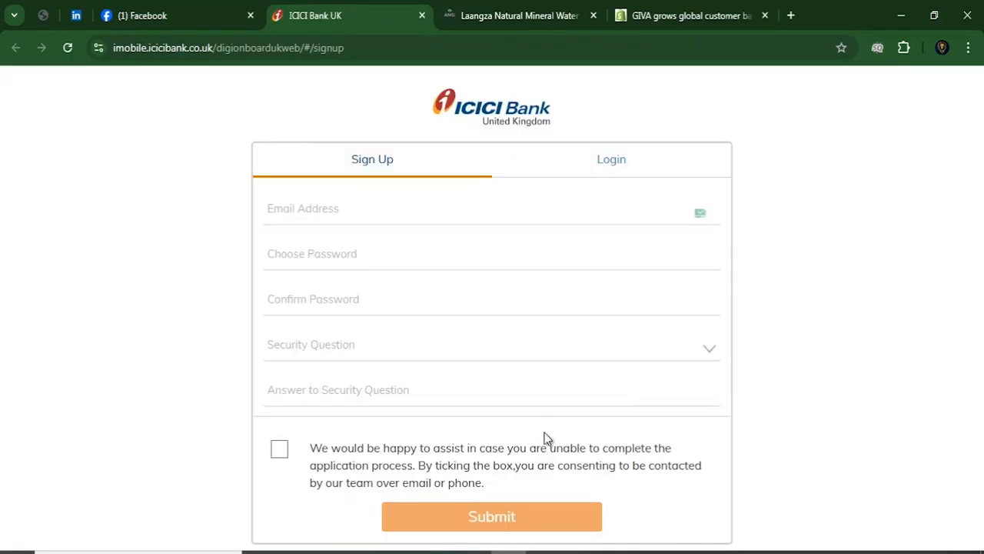
Return to the Facebook feed, find the sponsored "Trade Smarter with Binance" ad and open its linked page
click(139, 14)
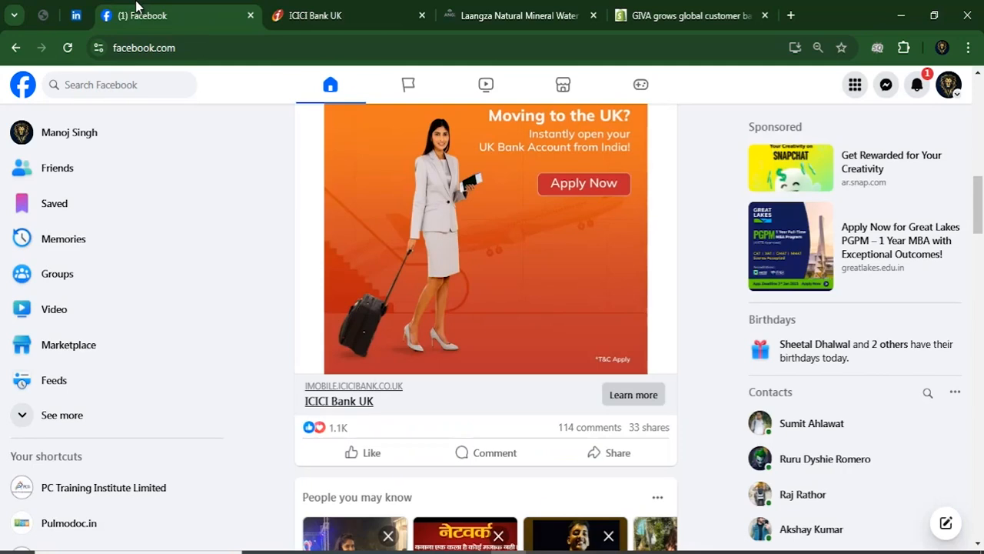
scroll(758, 454, down, 5)
scroll(517, 376, down, 1)
scroll(517, 376, down, 15)
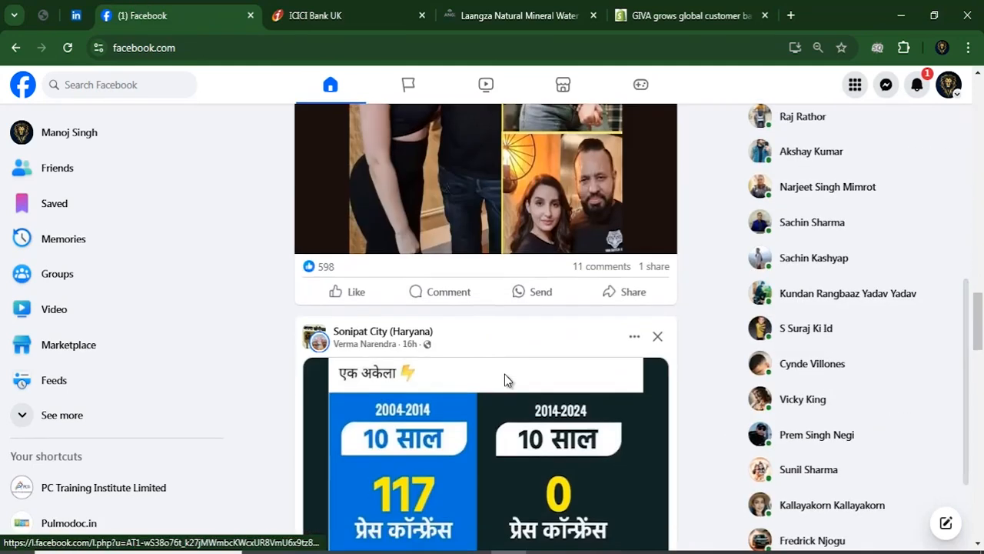
scroll(509, 372, down, 15)
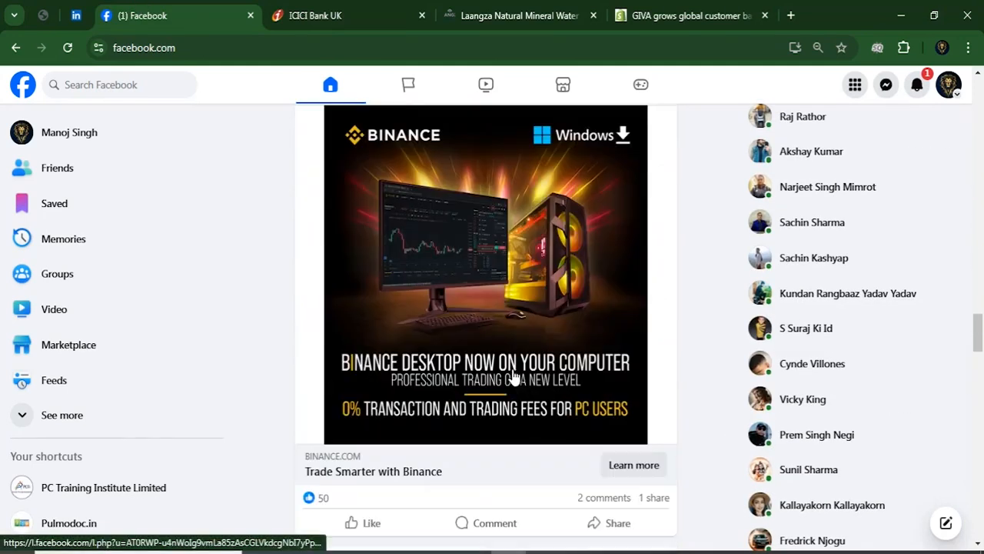
scroll(508, 373, up, 1)
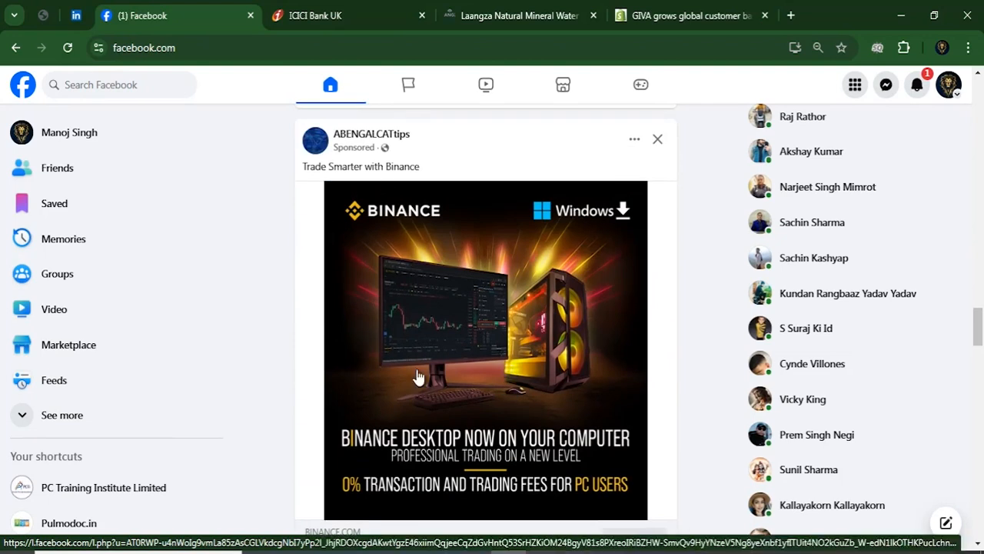
scroll(516, 376, down, 2)
click(636, 391)
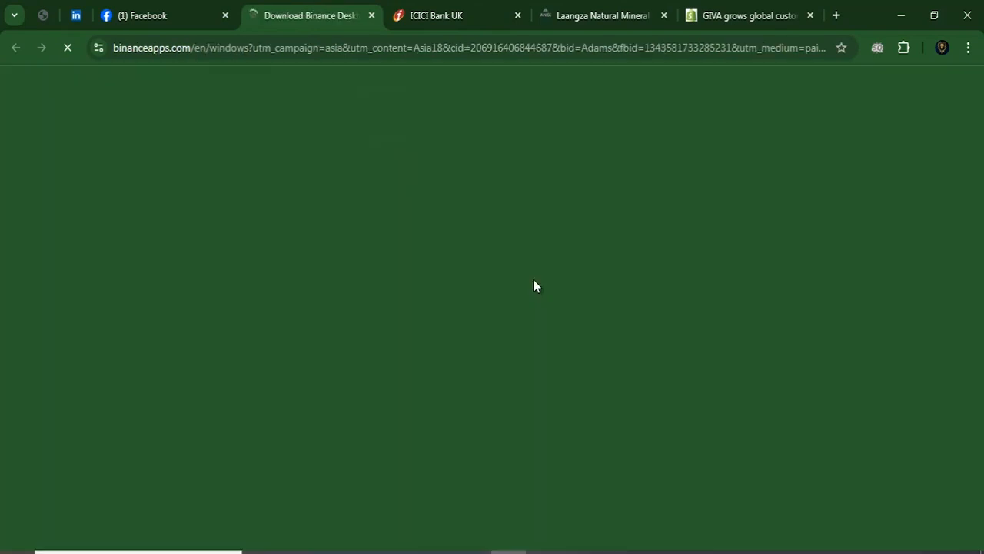
scroll(535, 283, down, 4)
scroll(536, 291, down, 5)
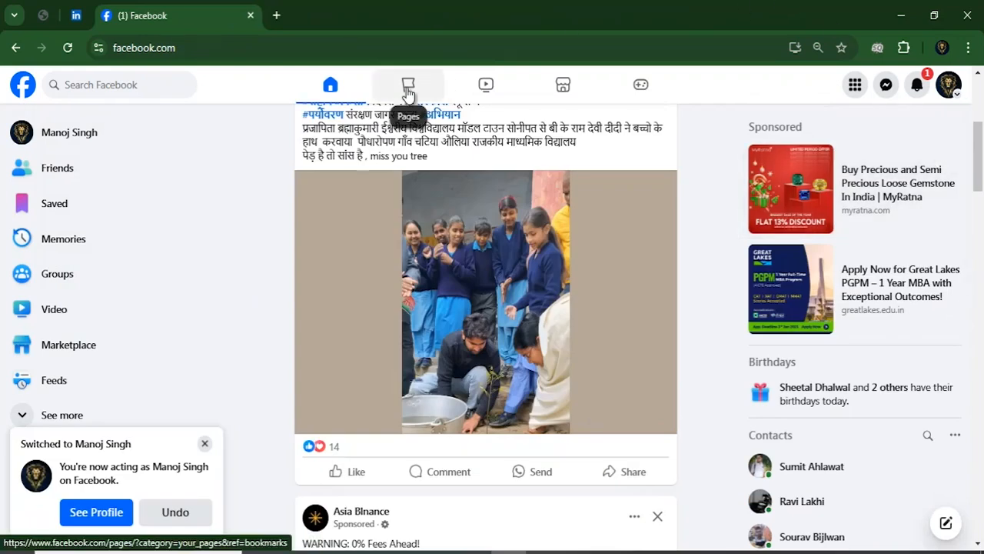
Look through the Pages you manage and open the Center For Future Technology Page
click(407, 91)
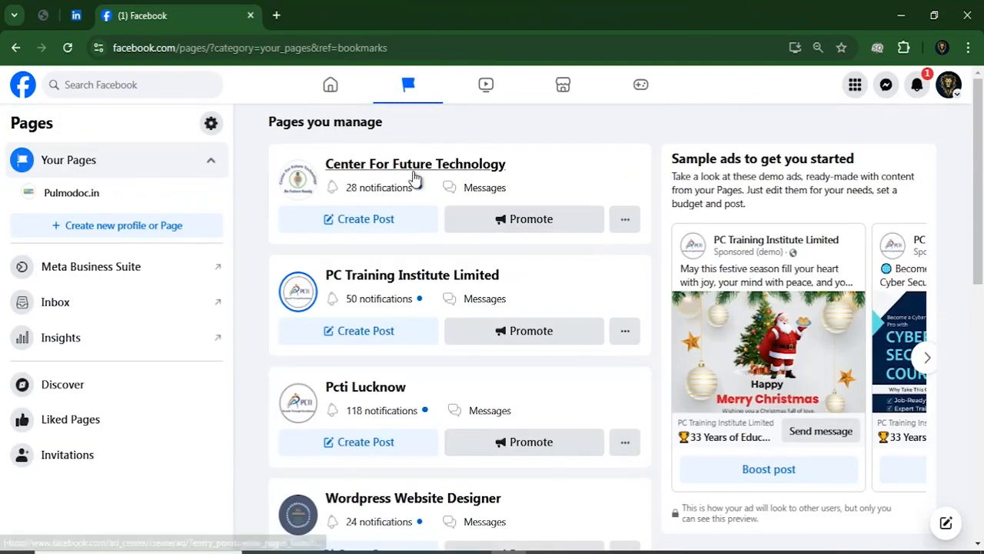
scroll(464, 439, down, 4)
scroll(466, 454, up, 4)
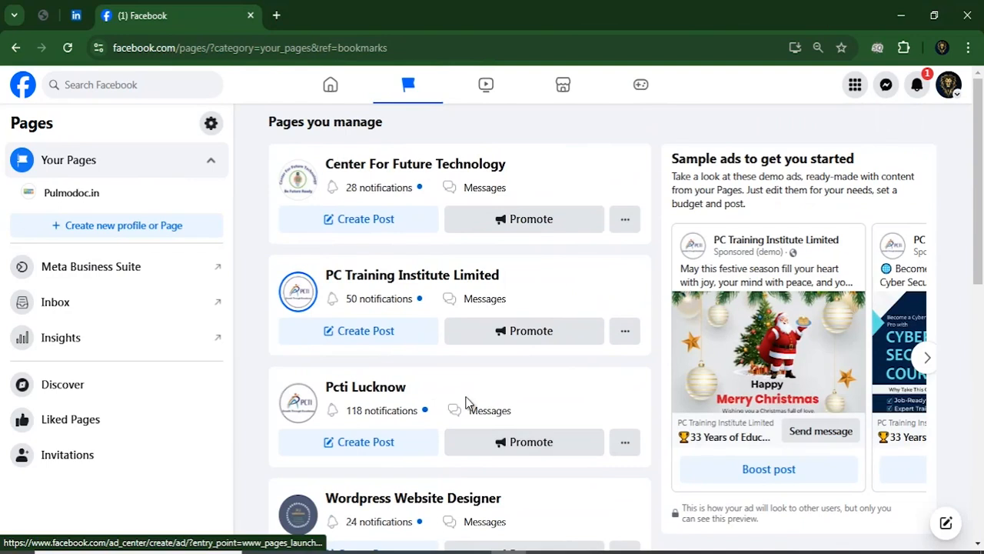
click(385, 167)
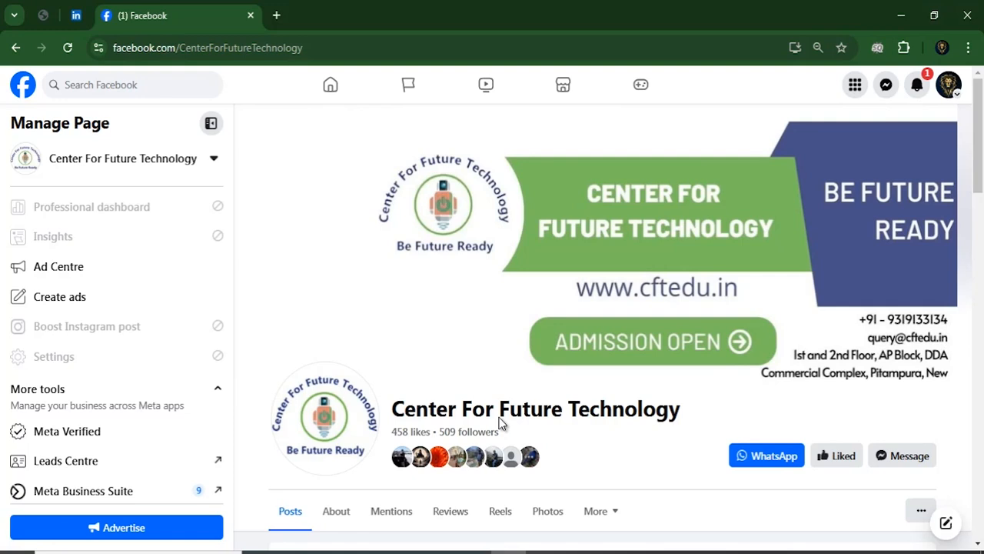
Switch into the Center For Future Technology Page to manage it, and dismiss the profile switch notice
scroll(500, 423, down, 2)
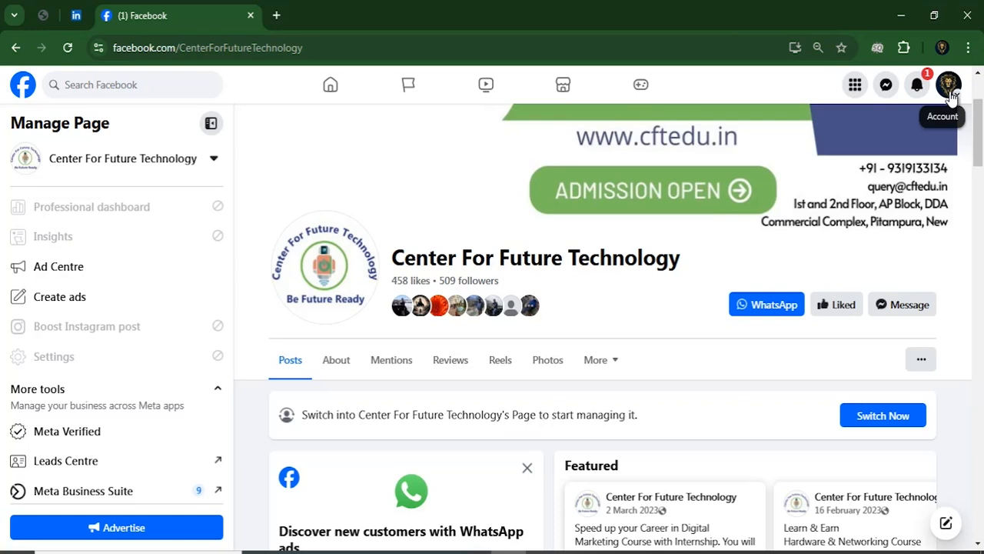
click(877, 419)
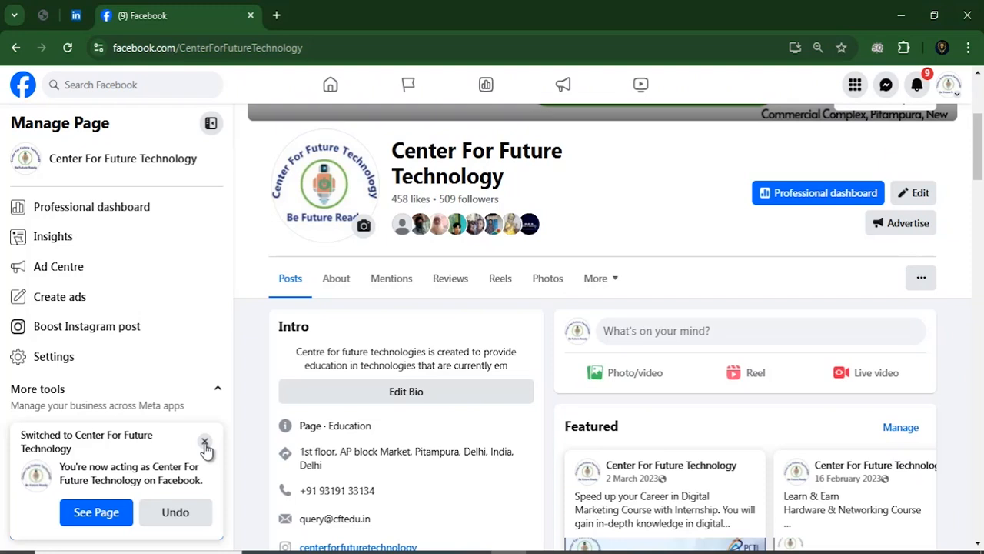
click(205, 444)
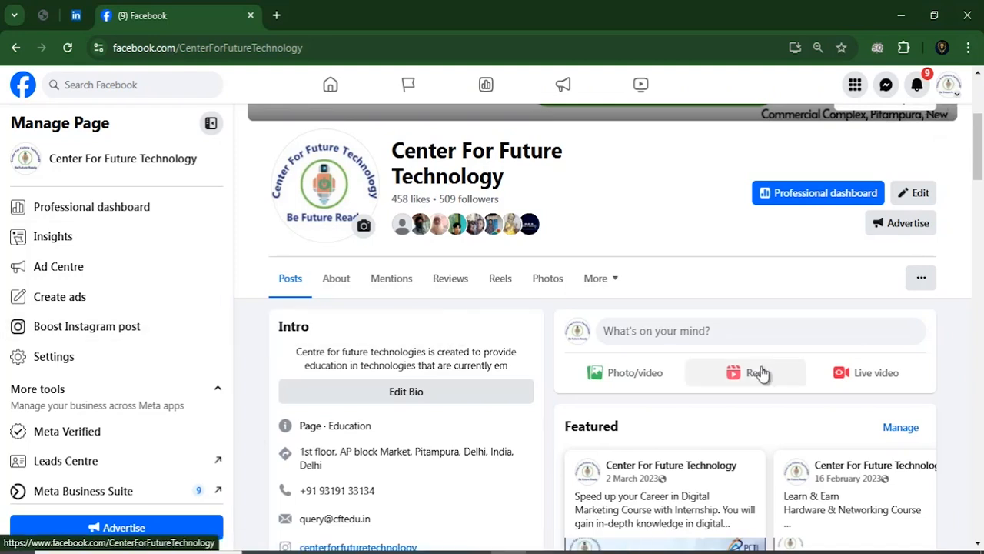
Look through the published posts, intro and featured content on the Center For Future Technology Page
scroll(758, 374, down, 6)
scroll(698, 342, down, 5)
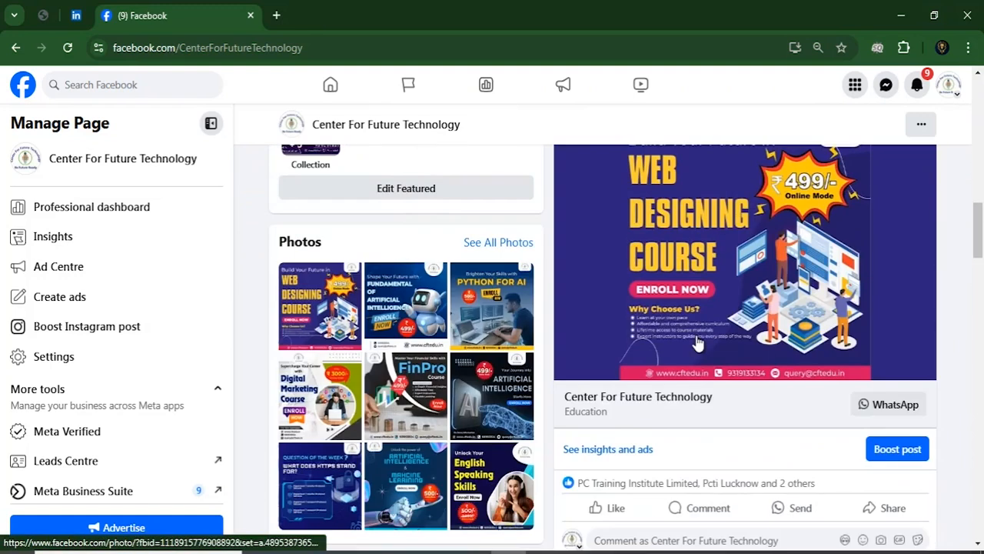
scroll(698, 342, down, 8)
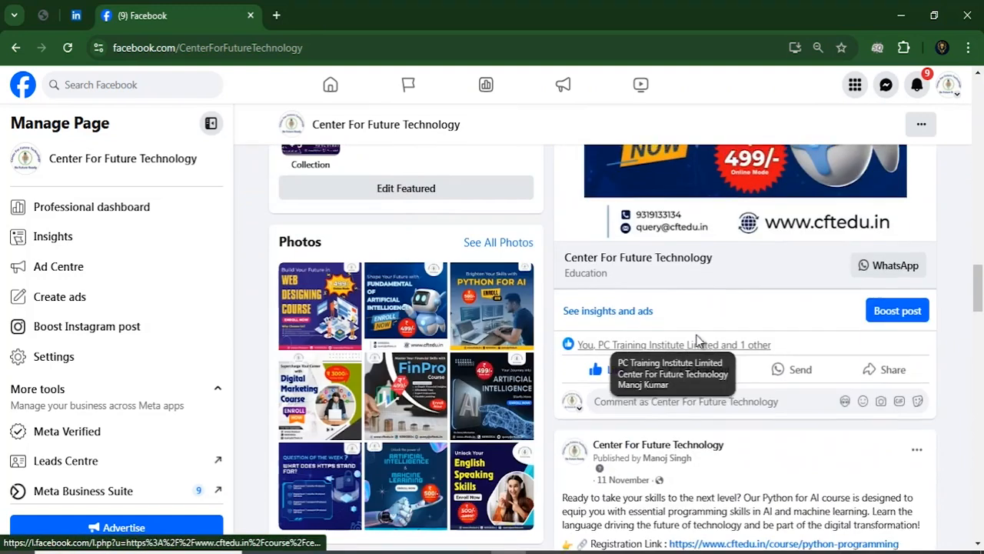
scroll(697, 343, up, 12)
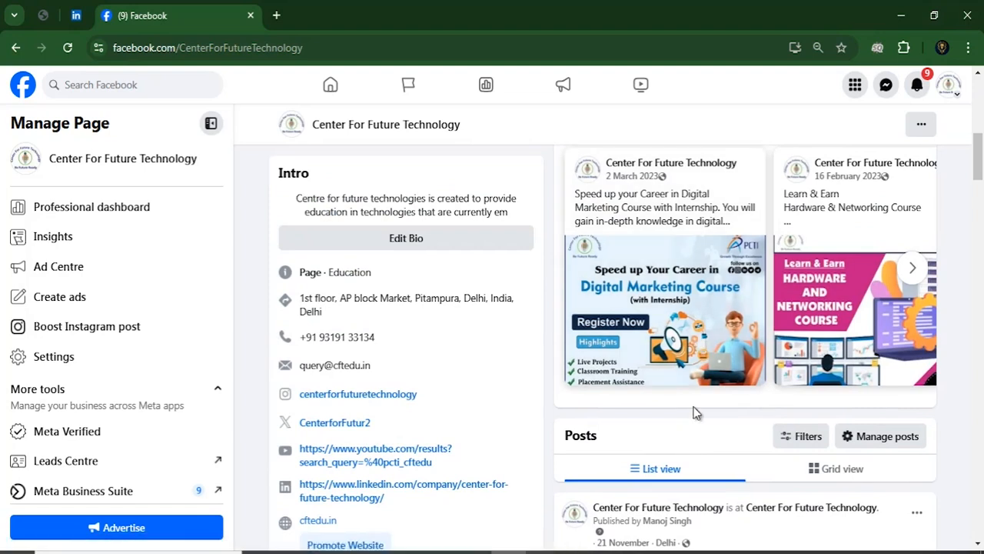
scroll(695, 411, up, 5)
scroll(73, 347, down, 1)
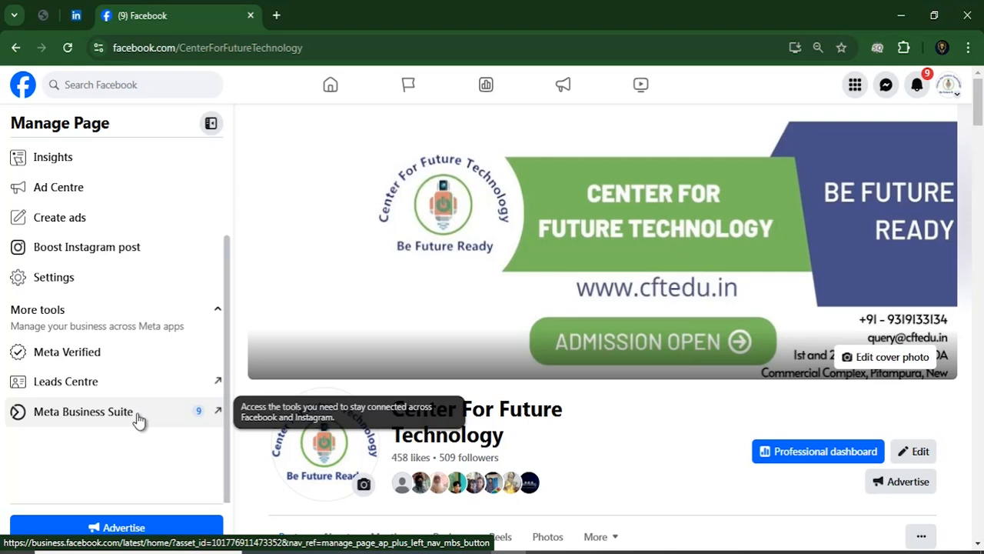
Open Meta Business Suite for the Page, start creating a post and look over the composer
click(113, 413)
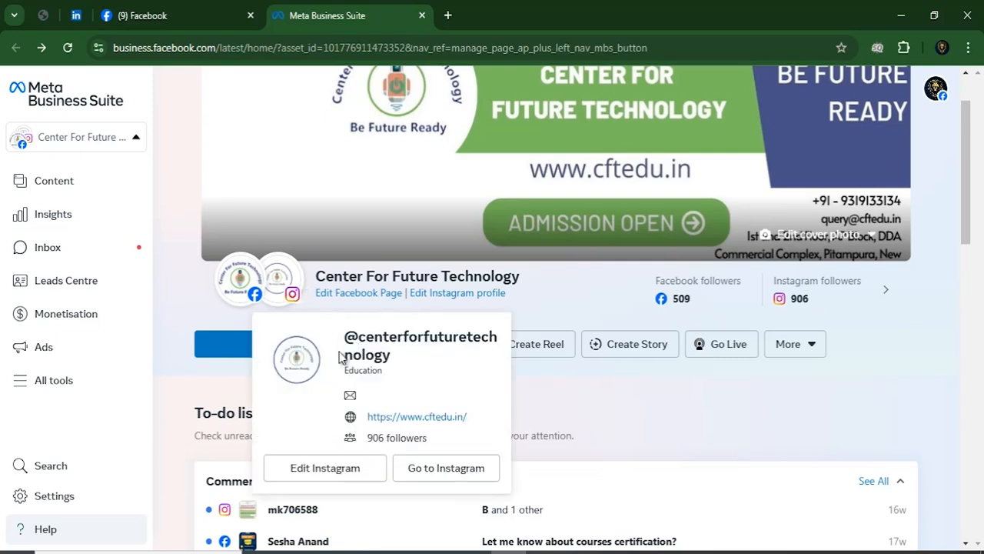
click(242, 344)
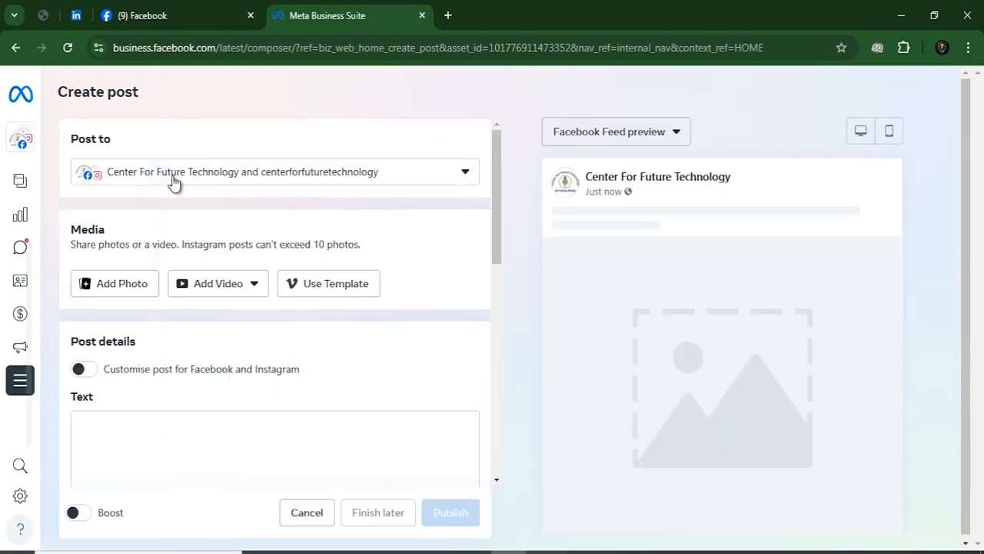
scroll(163, 322, down, 3)
scroll(153, 237, up, 3)
Remove the centerforfuturetechnology Instagram account from the post's destinations and add it back, keeping the Facebook Page selected
click(254, 171)
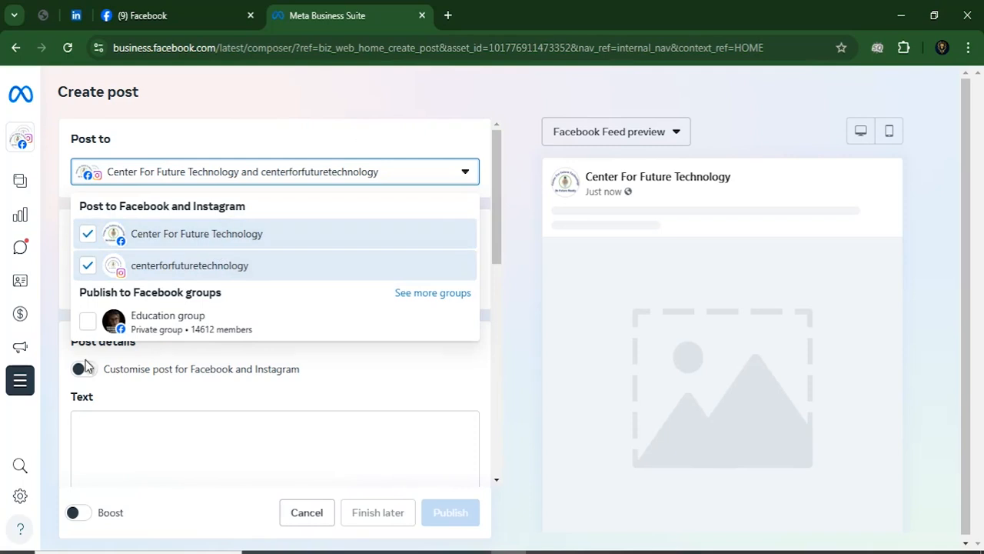
click(91, 266)
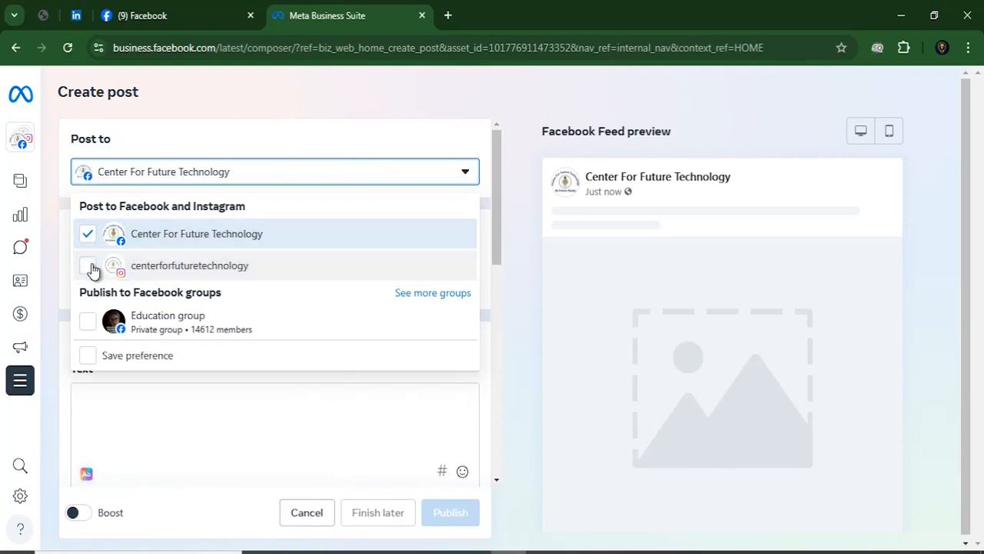
click(89, 267)
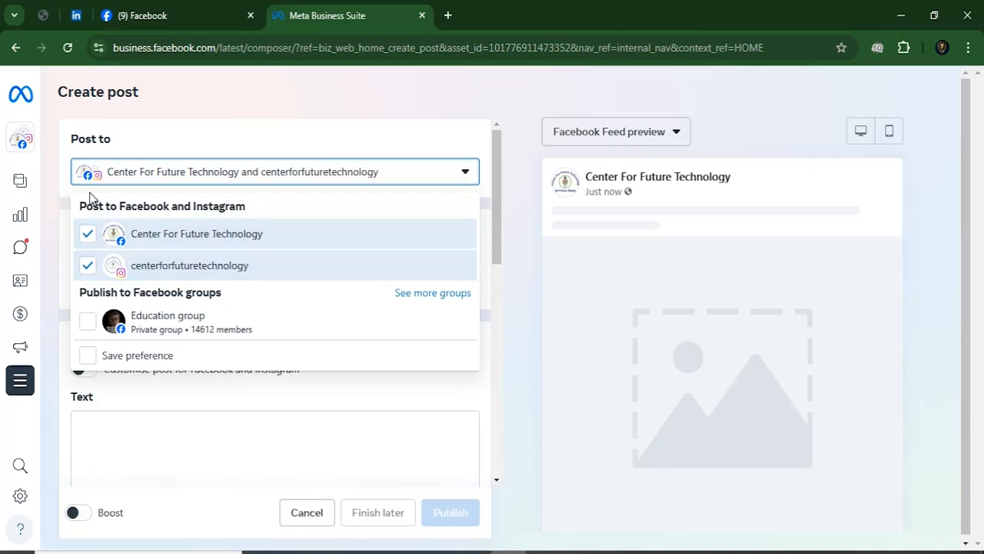
click(497, 265)
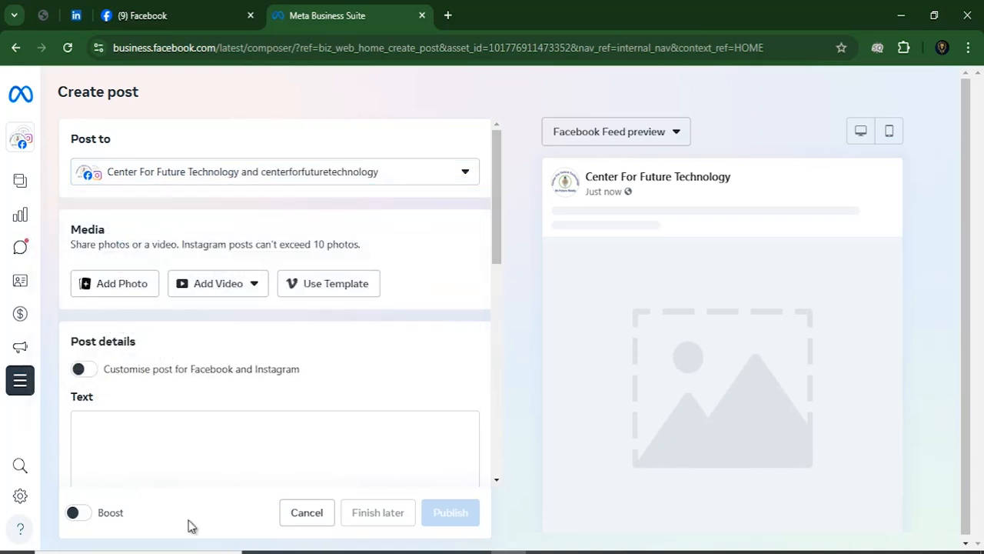
Add the Get WhatsApp messages option to the post and switch the Facebook Feed preview to the mobile layout
scroll(127, 384, down, 2)
click(133, 337)
scroll(159, 369, down, 2)
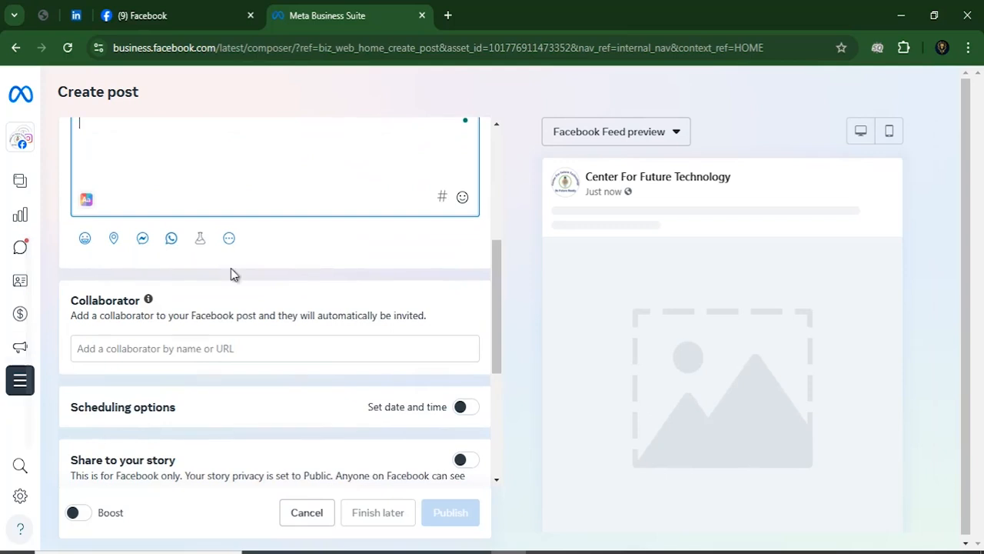
click(171, 242)
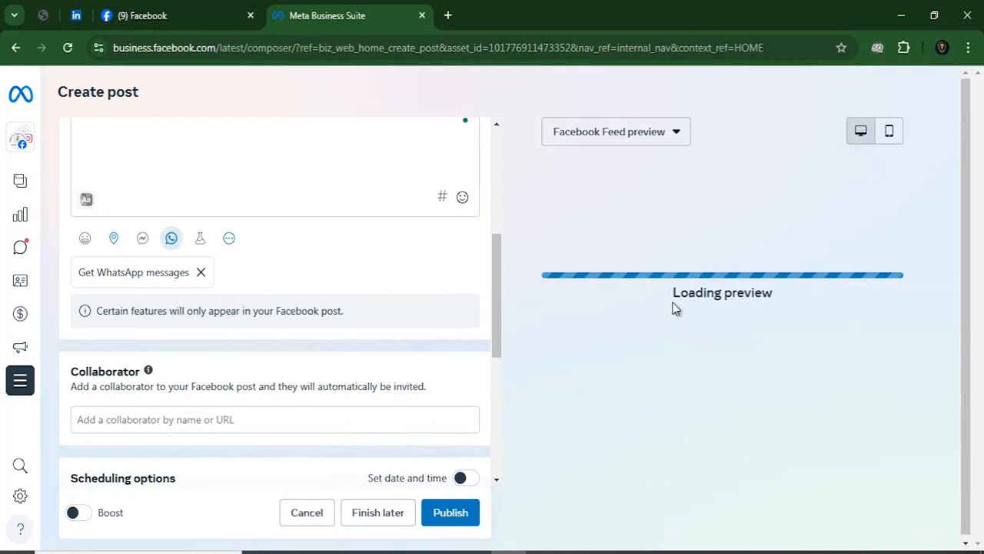
click(890, 133)
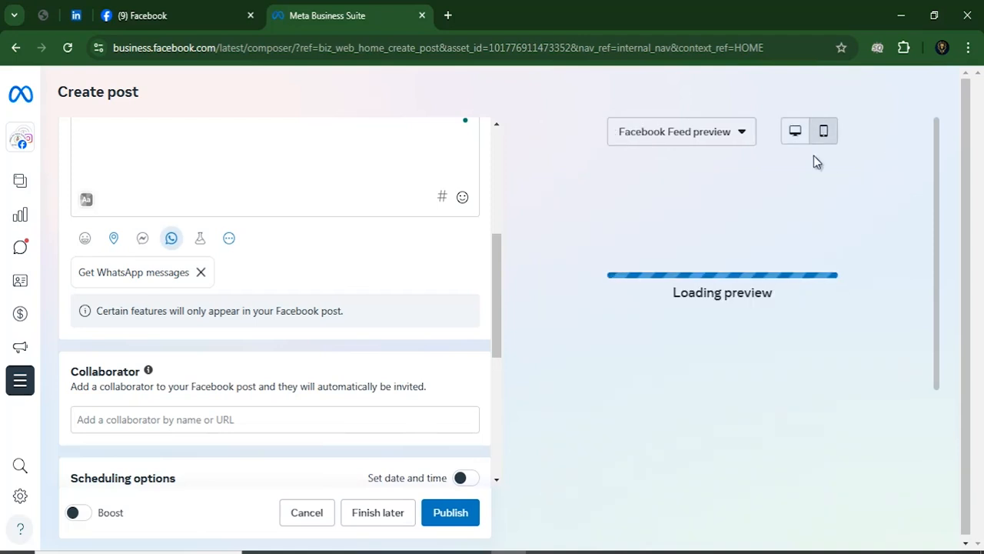
click(802, 132)
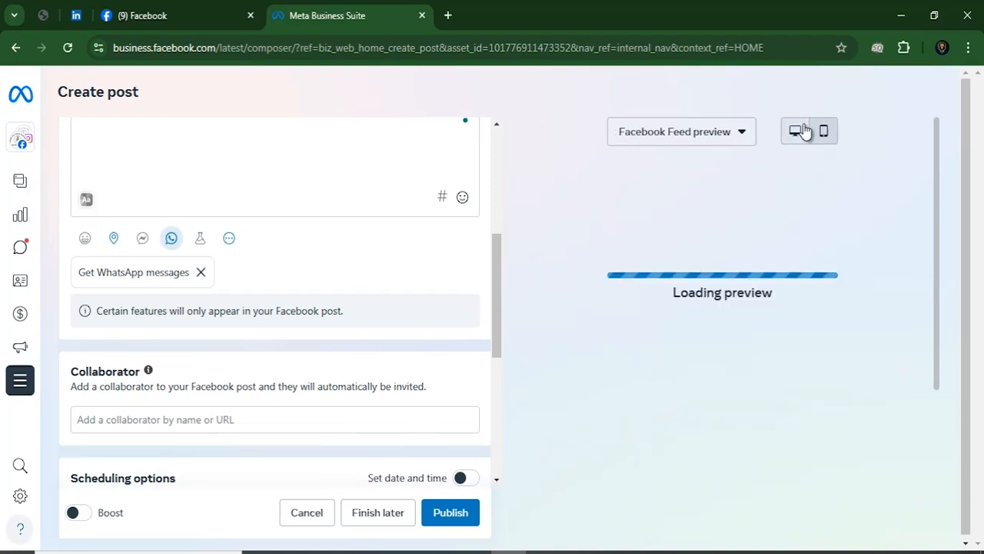
Replace the post's image with the Ethical Hacking Course picture, file 15 in the Posts folder on New Volume (D:)
scroll(407, 305, up, 4)
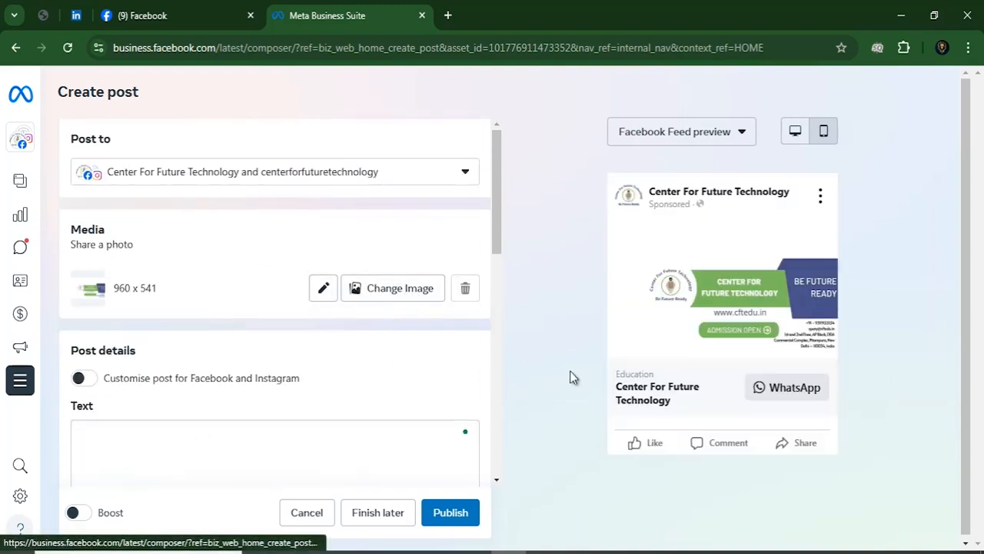
click(368, 290)
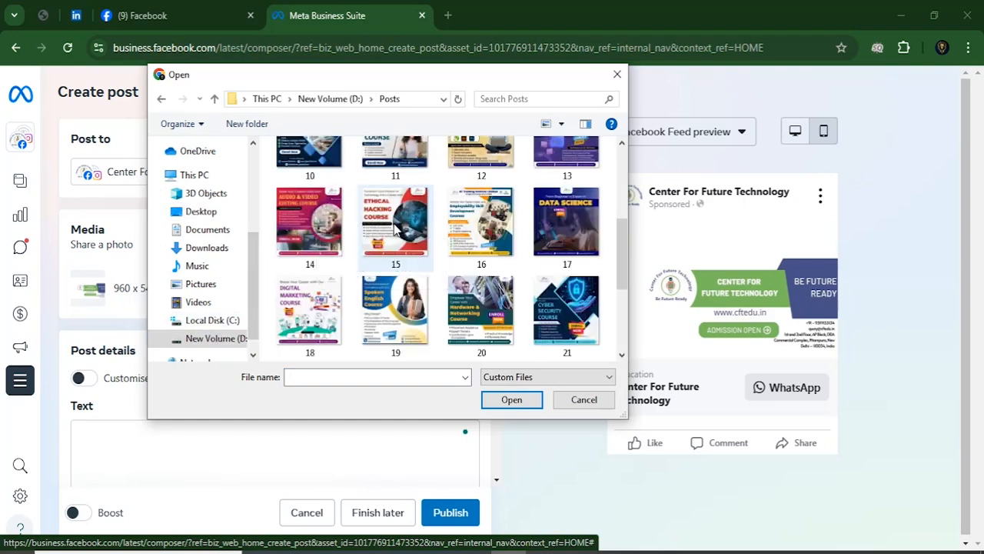
double_click(391, 231)
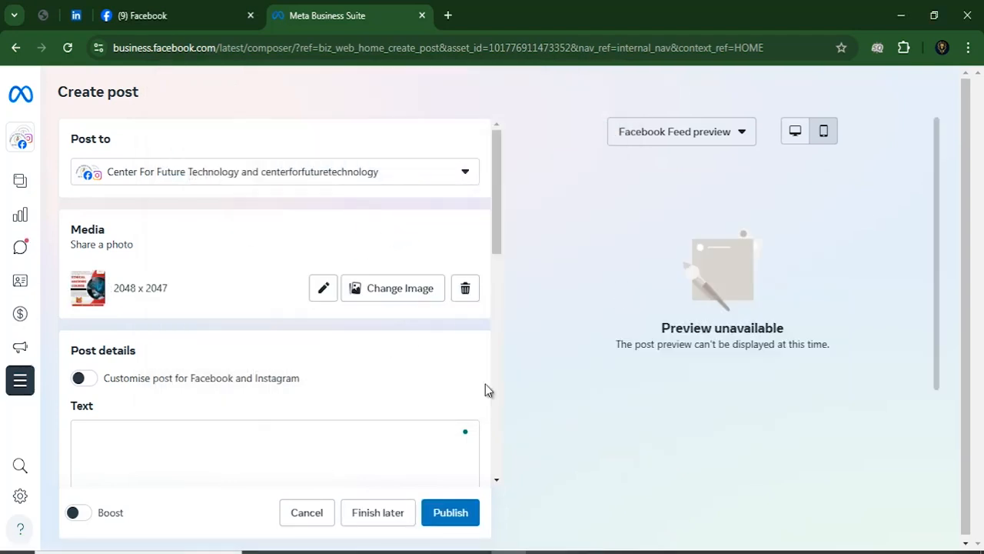
Paste the copied Web Designing Course caption into the post text and insert a blank line before the hashtags
scroll(390, 426, down, 2)
click(101, 287)
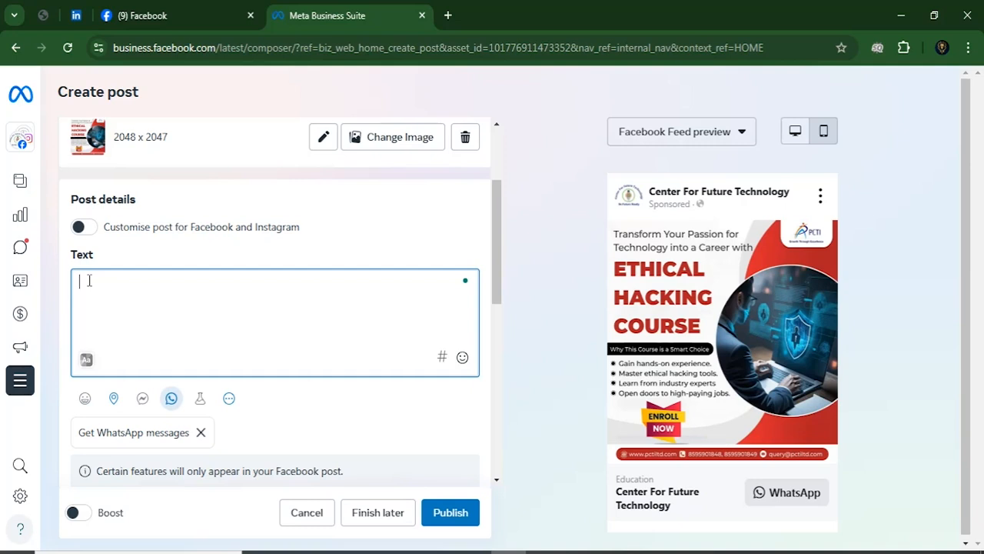
key(ctrl+v)
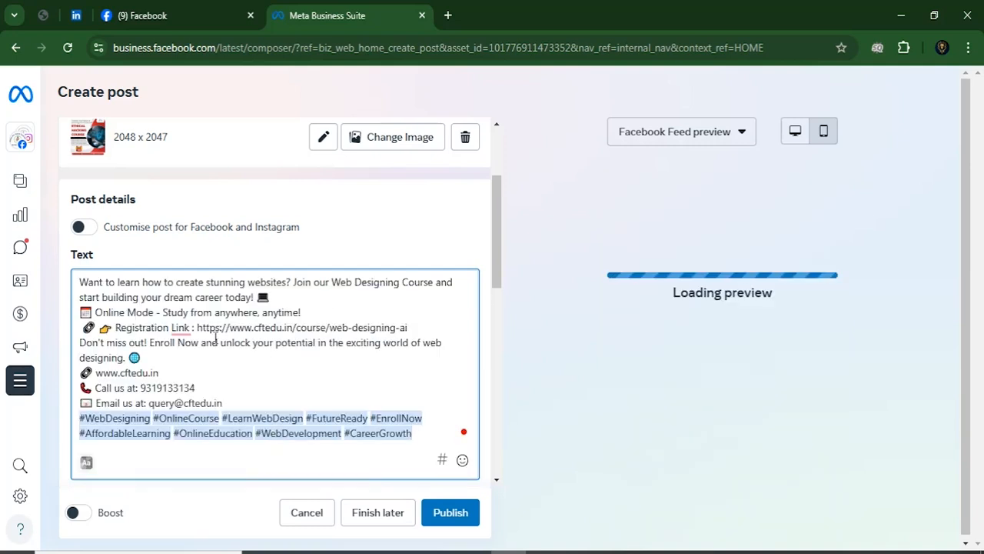
click(315, 311)
scroll(322, 398, down, 3)
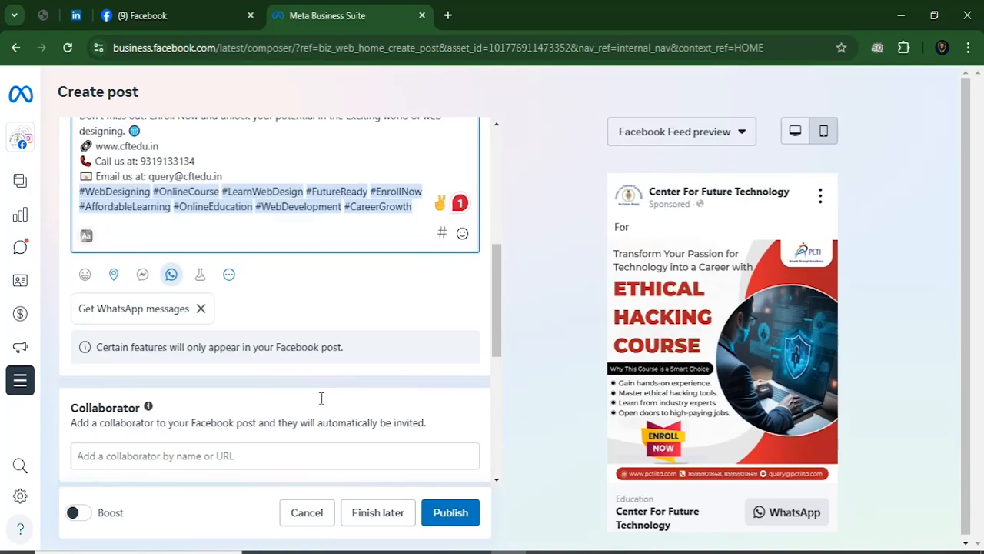
scroll(321, 405, up, 1)
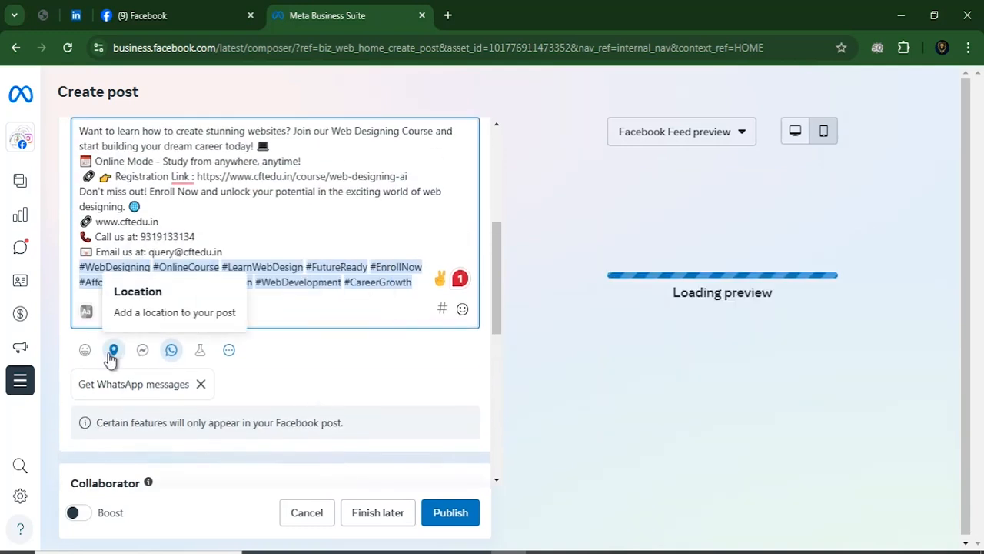
click(239, 256)
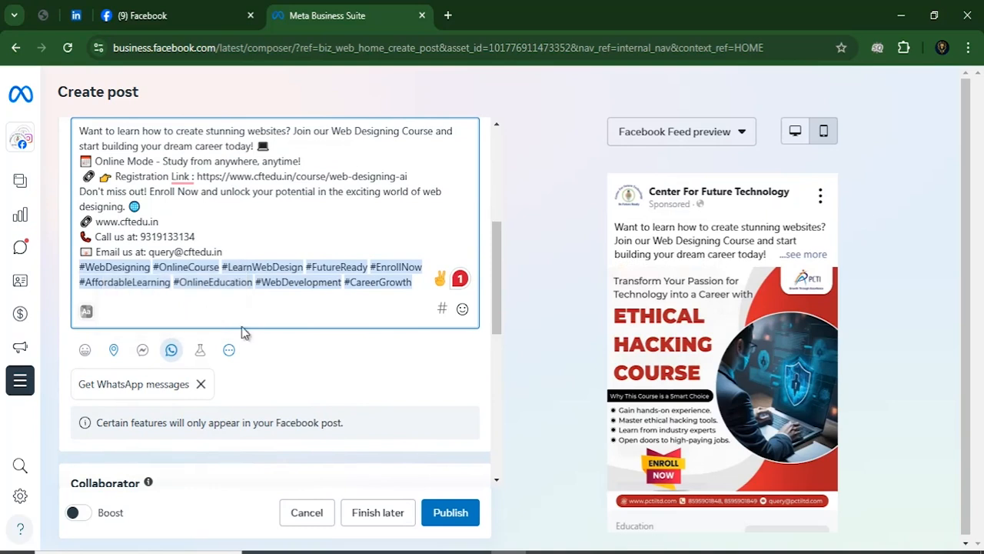
key(Return)
Search for the location 110034 and tag the post with Sarvodya Vodiyalya Fu Block Pitampura Delhi
click(118, 368)
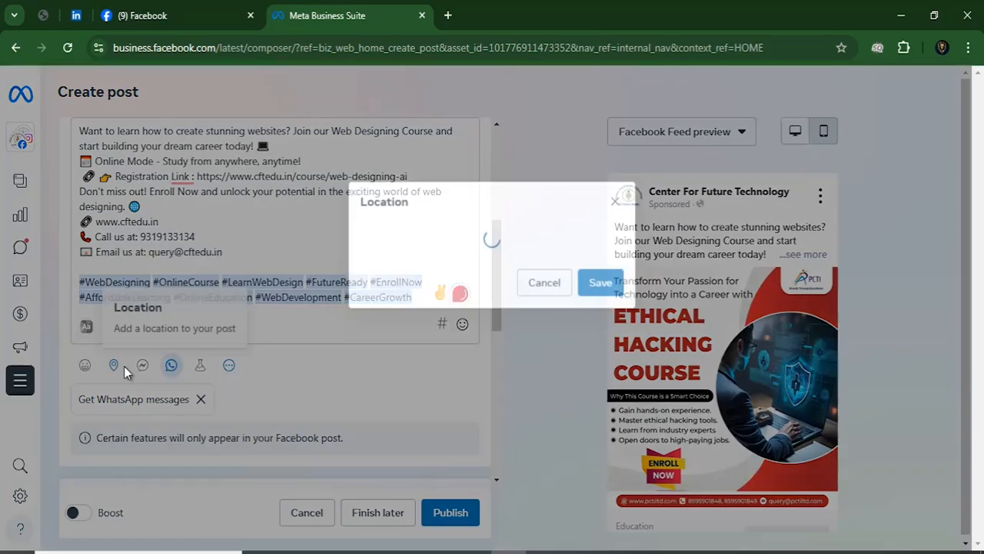
click(418, 239)
text(110034)
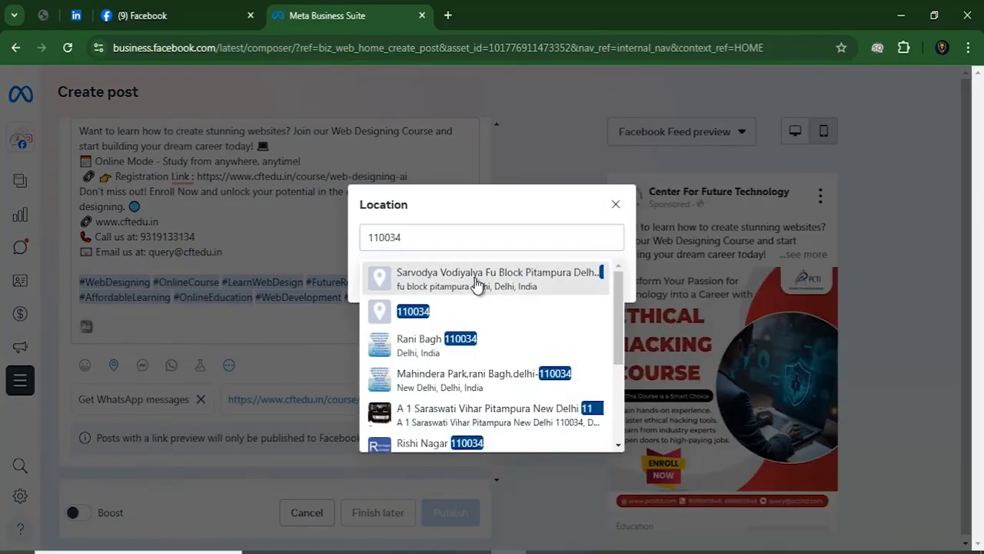
click(477, 285)
click(586, 283)
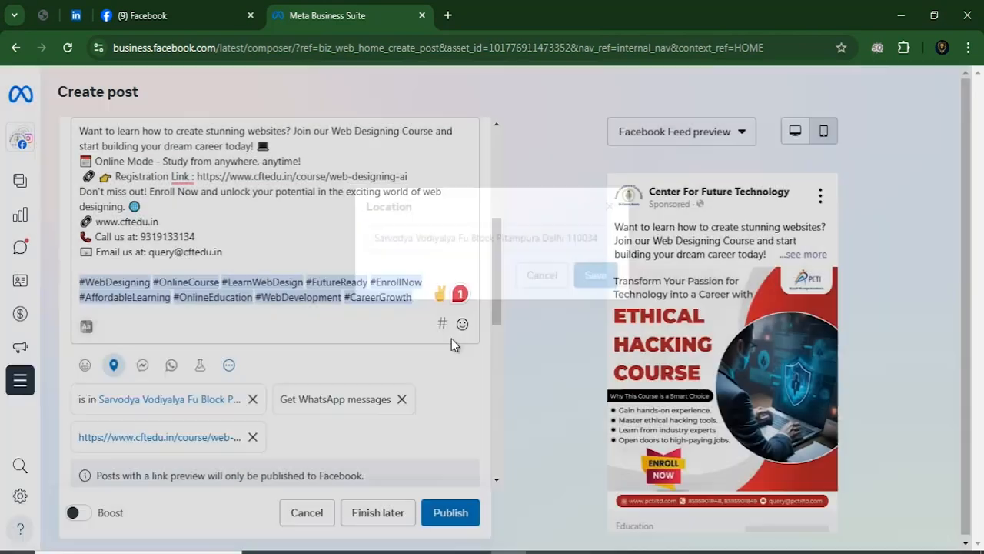
Turn on date and time scheduling for the post and look over its publishing times, story sharing and privacy settings
scroll(287, 375, up, 5)
scroll(730, 327, down, 1)
scroll(729, 327, down, 2)
scroll(358, 367, down, 6)
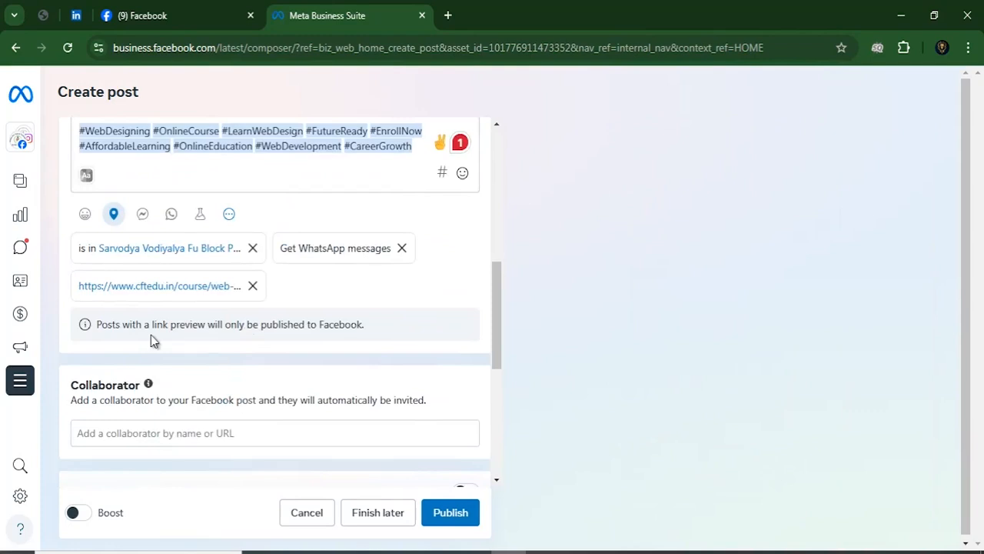
scroll(129, 322, down, 3)
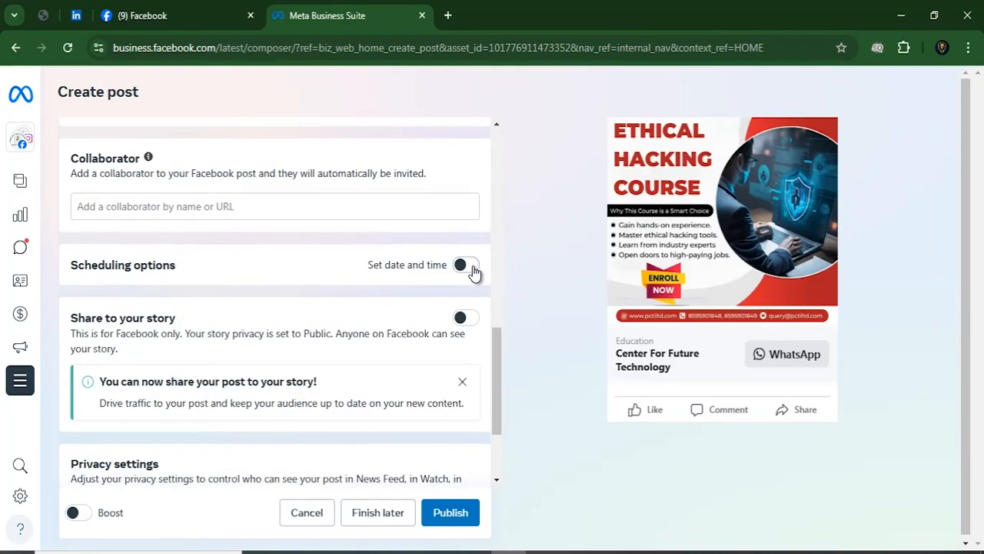
click(470, 268)
click(308, 190)
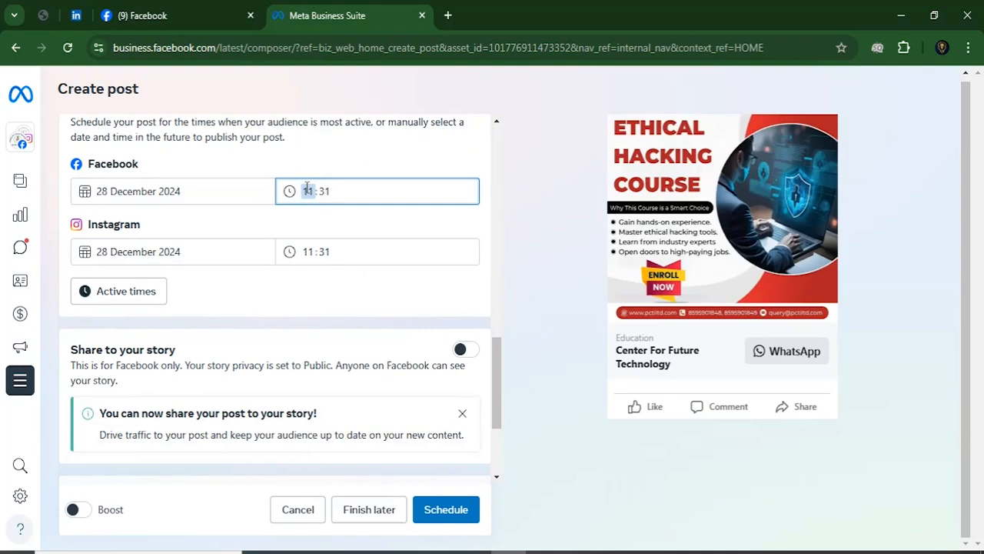
click(326, 191)
click(307, 188)
scroll(313, 262, down, 2)
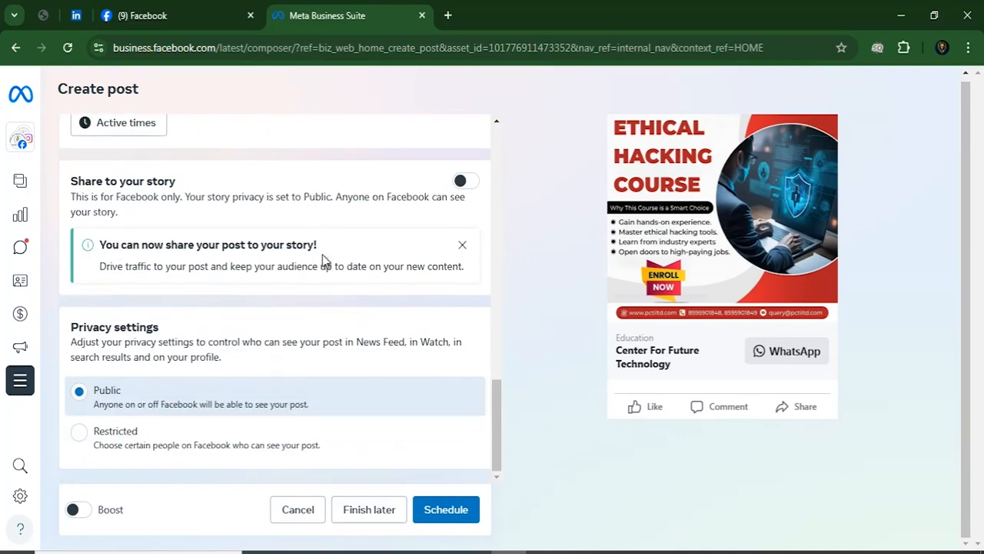
scroll(323, 287, up, 3)
click(346, 261)
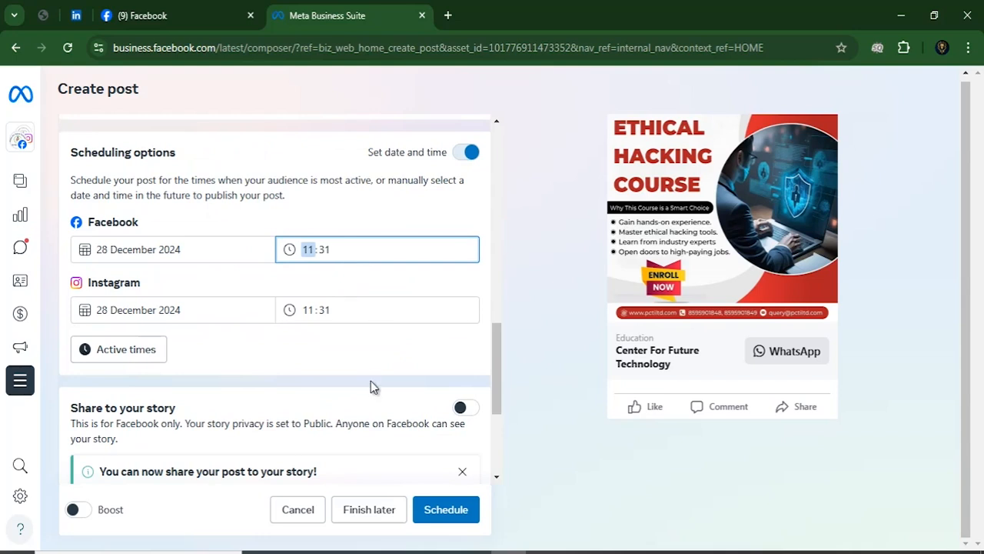
Schedule the post for 28 December 2024 at 11:31 on Facebook and Instagram, and decline boosting it for now
scroll(367, 369, down, 3)
click(454, 512)
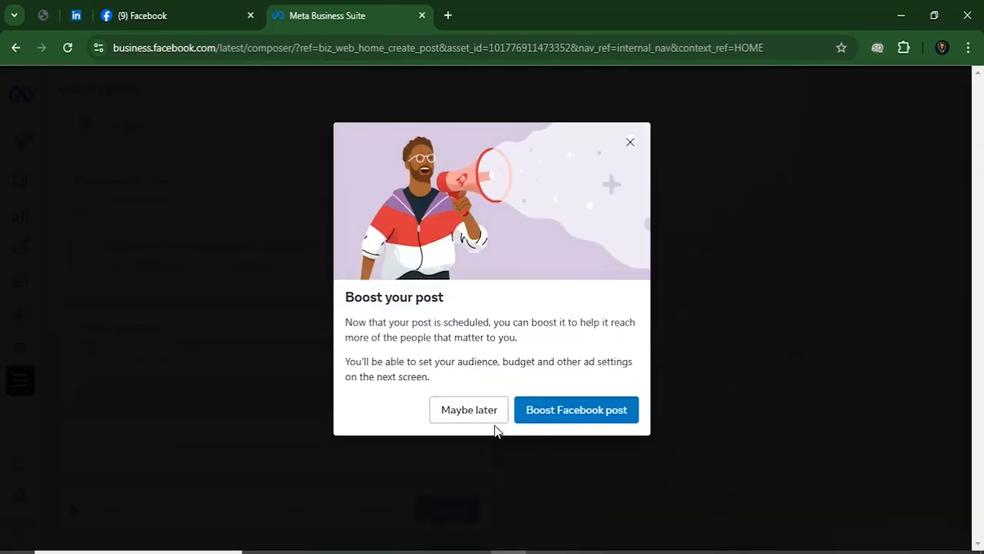
click(451, 417)
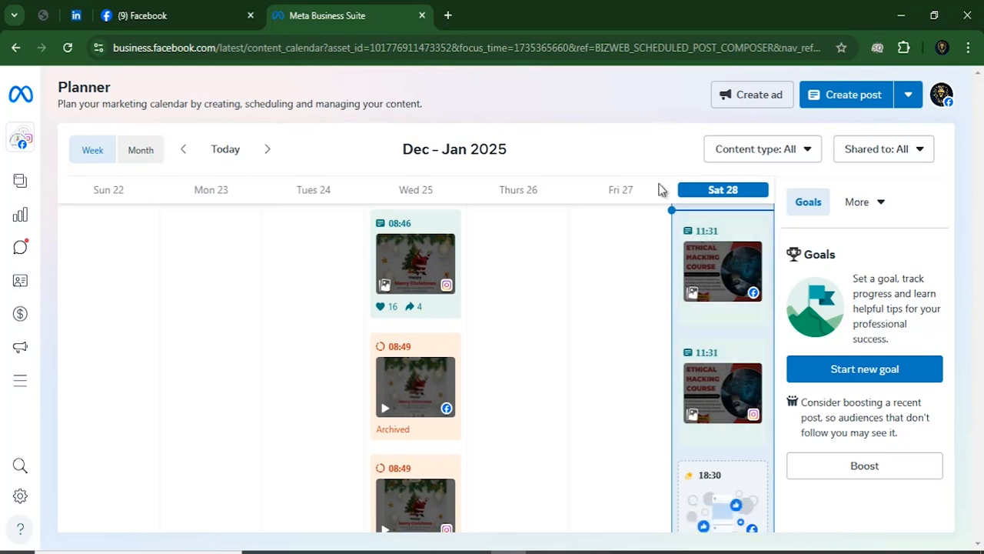
Open the Page's Insights, go through the last week's review and examine the overview of Facebook content performance
mouse_move(31, 223)
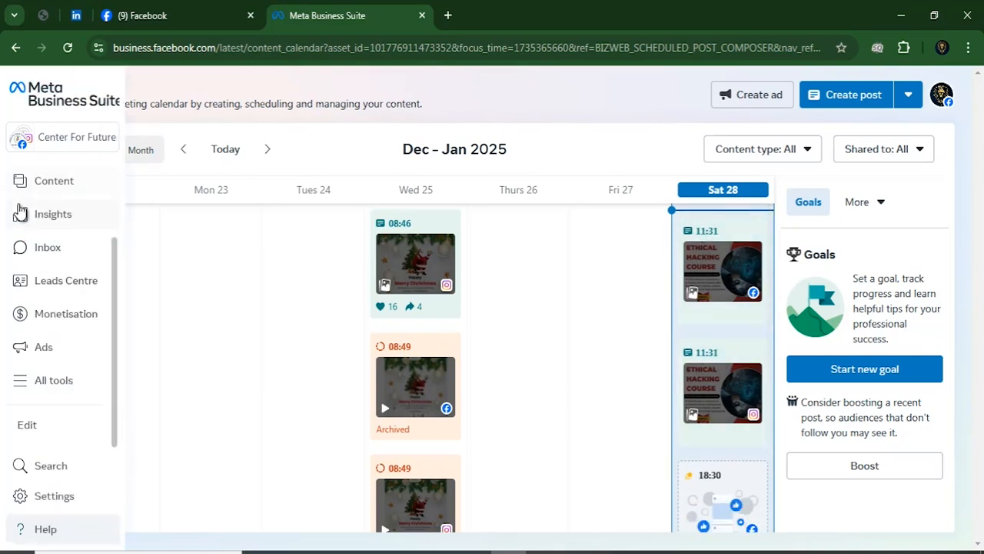
click(64, 223)
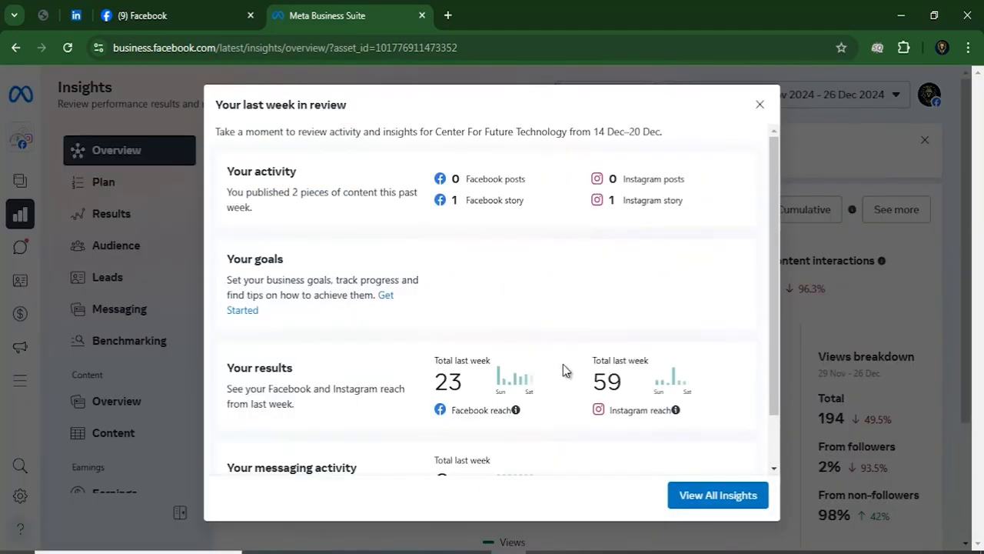
scroll(682, 408, down, 2)
click(708, 487)
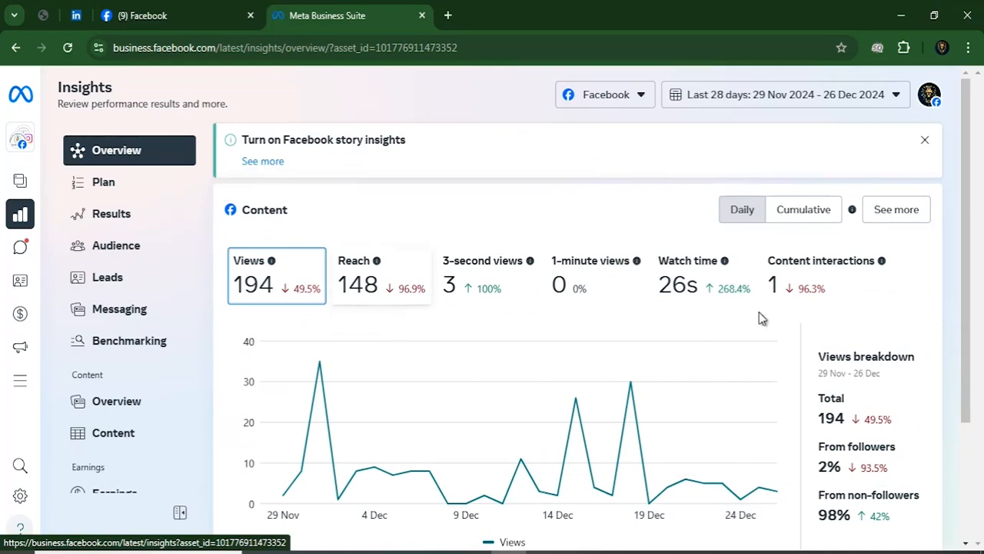
scroll(761, 318, down, 2)
scroll(825, 427, up, 1)
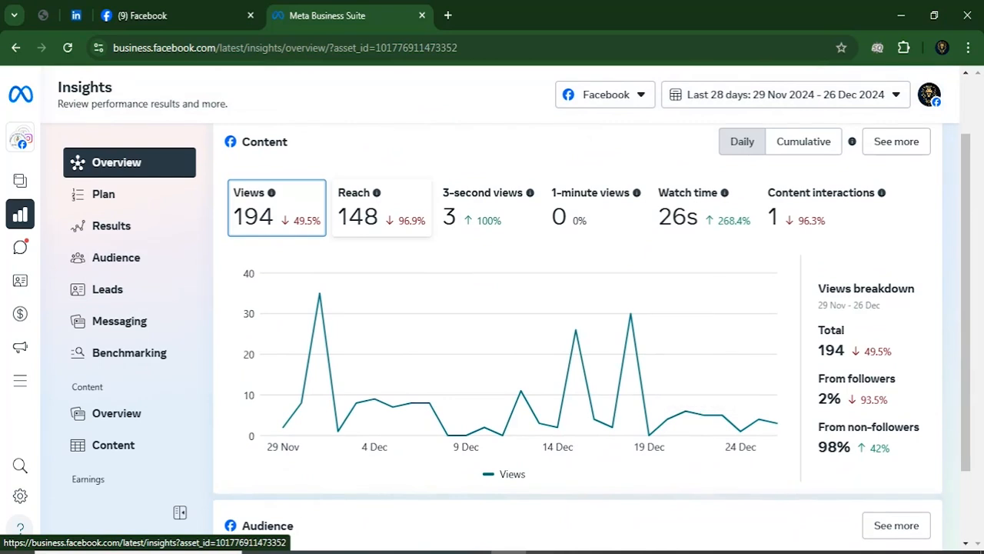
scroll(967, 424, down, 2)
Open the Leads Centre for the PC Training Institute Page and look through the lead cards in the Intake stage and their sources
mouse_move(31, 287)
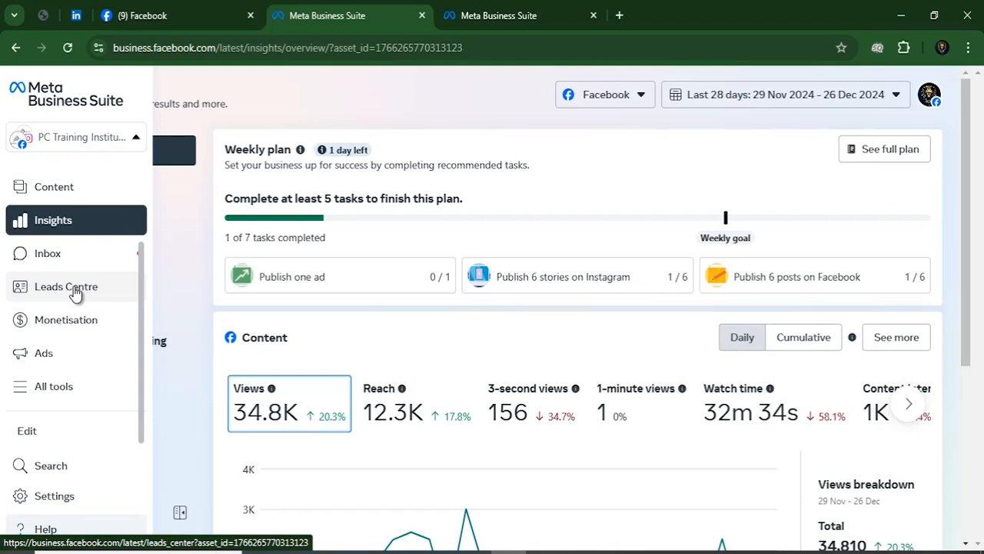
click(74, 291)
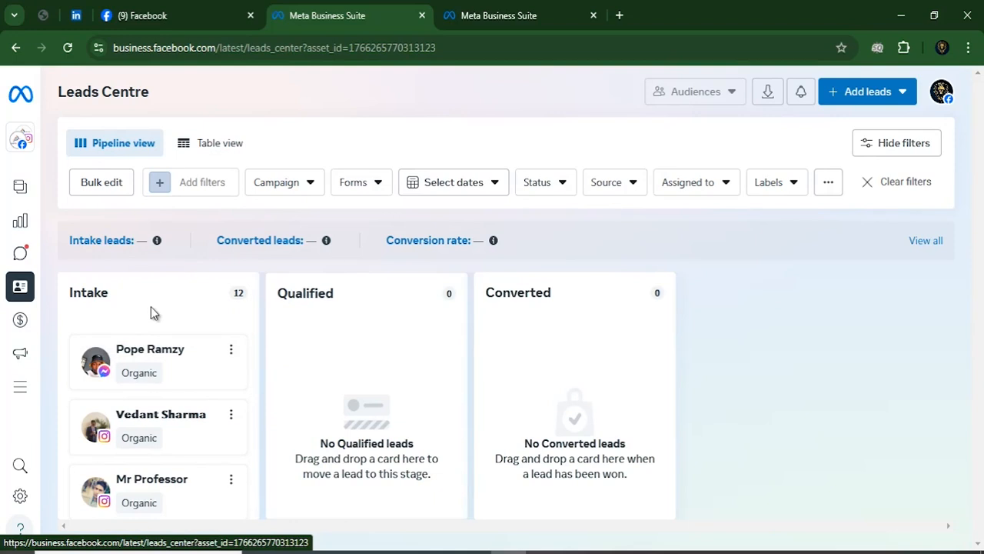
scroll(136, 358, down, 2)
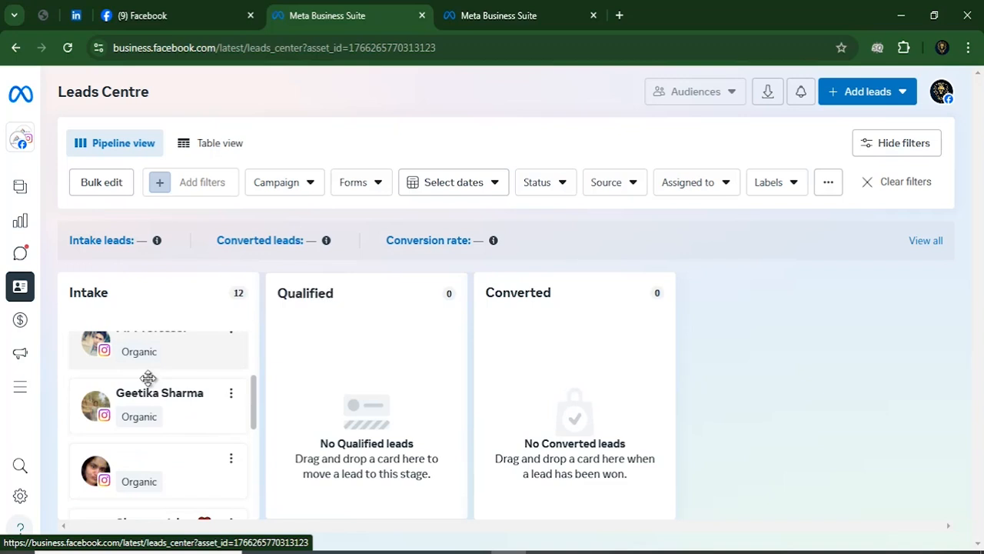
scroll(131, 377, up, 2)
scroll(127, 399, down, 2)
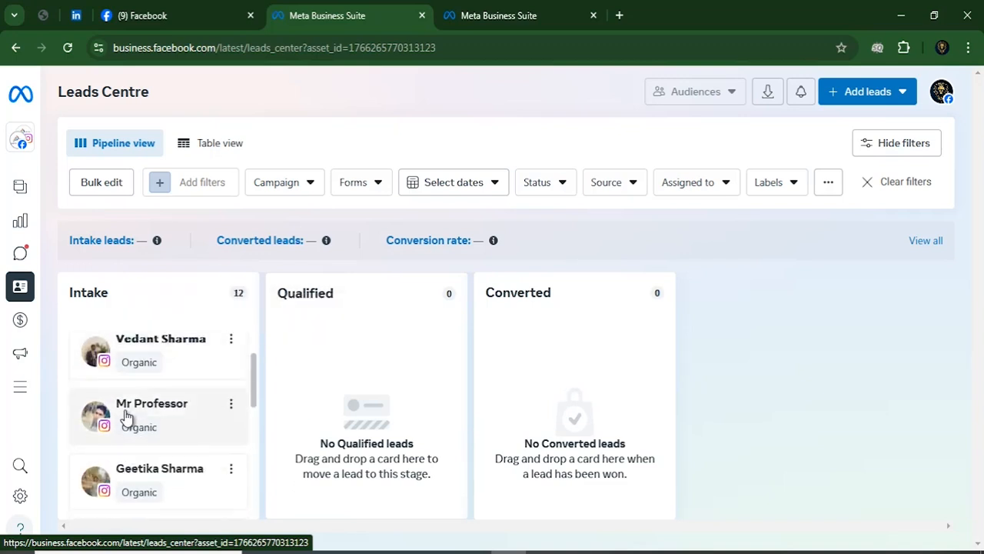
scroll(127, 415, down, 2)
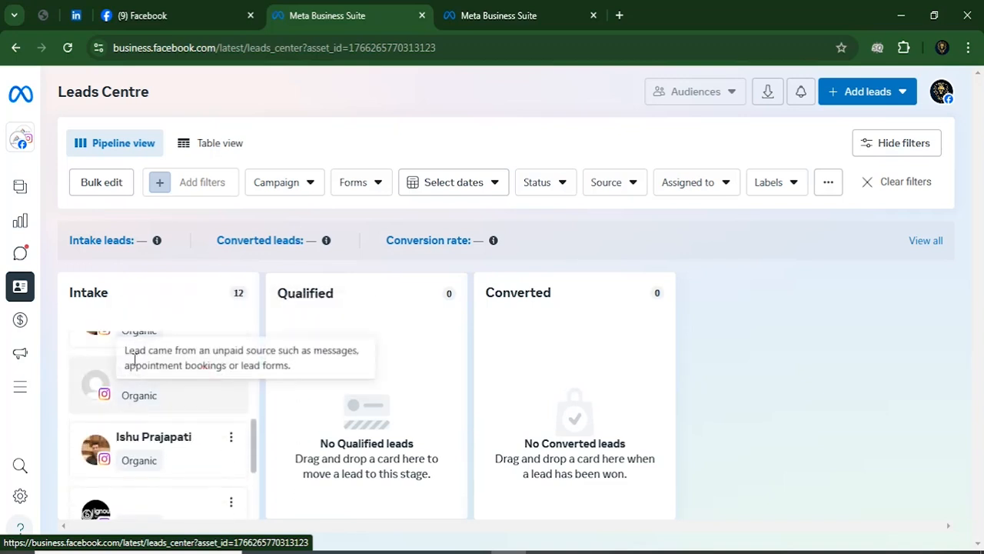
scroll(123, 430, down, 2)
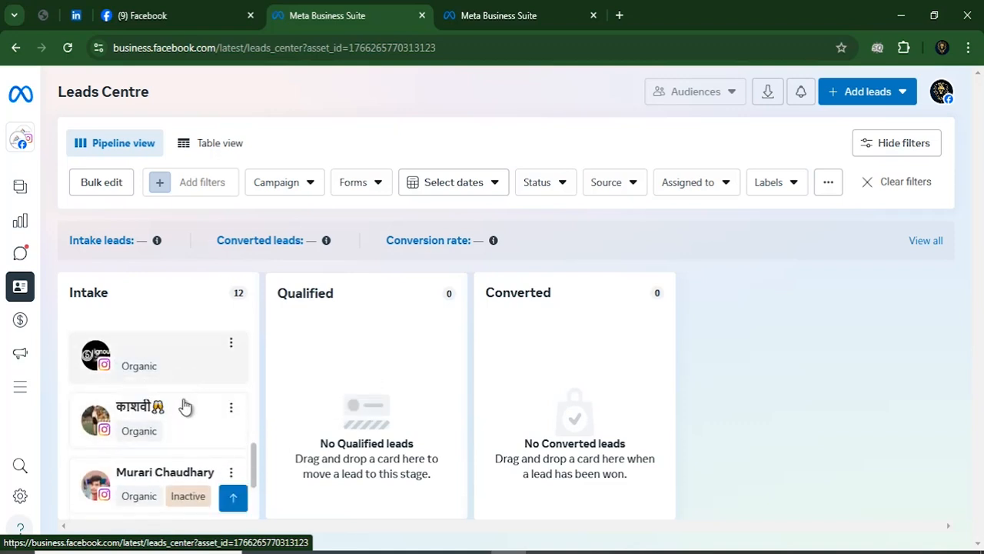
scroll(180, 439, down, 2)
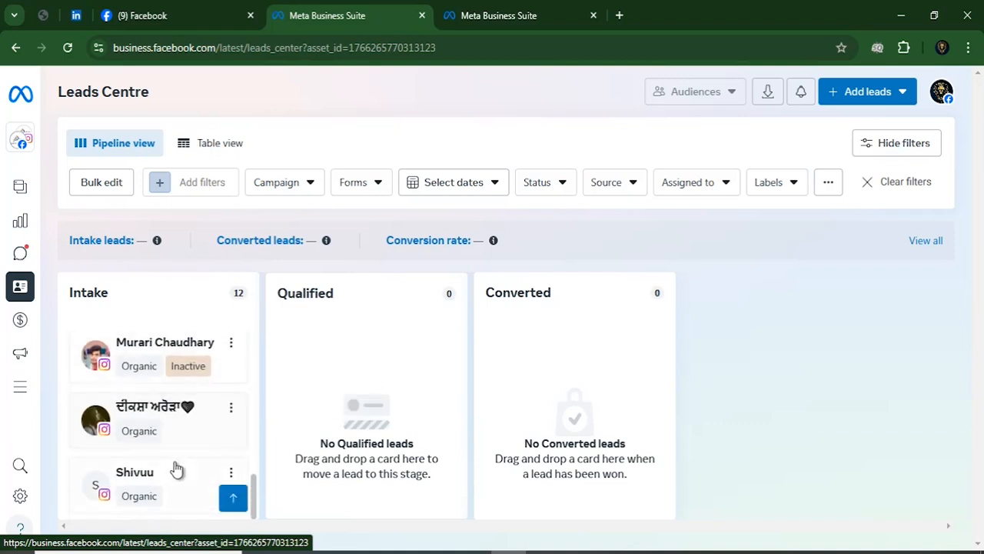
mouse_move(133, 501)
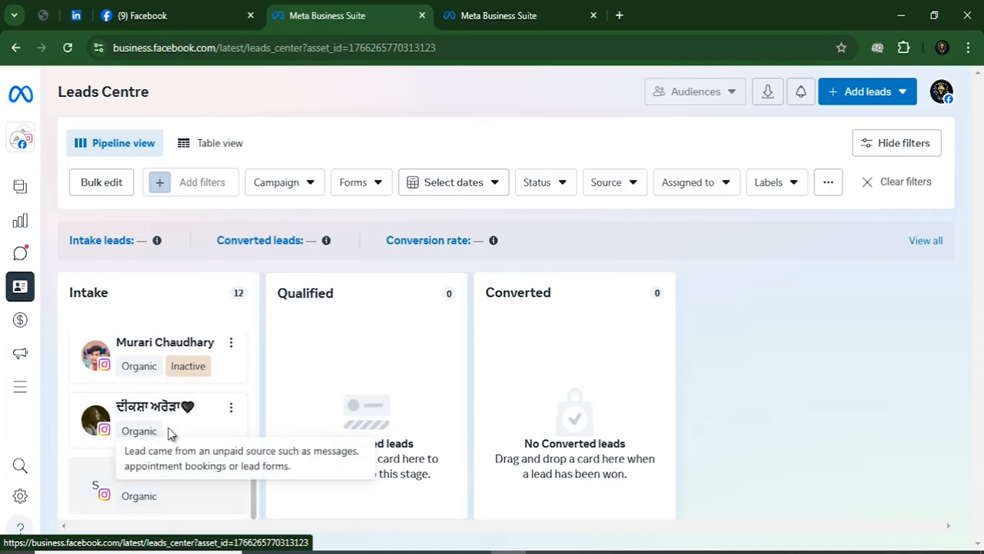
scroll(159, 388, up, 2)
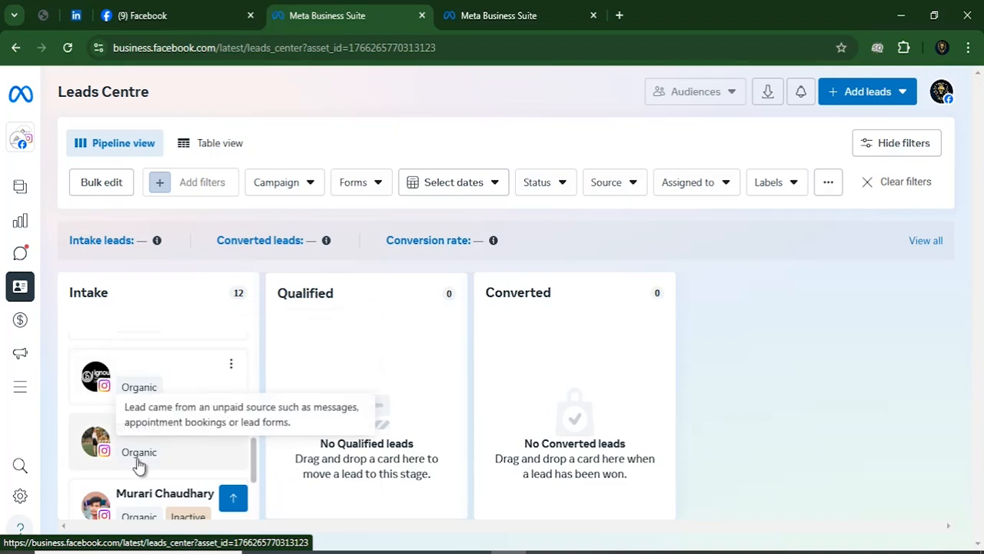
Open the Ads summary, go on to Adverts Manager from all tools, and dismiss the audience segments tip
scroll(154, 390, up, 2)
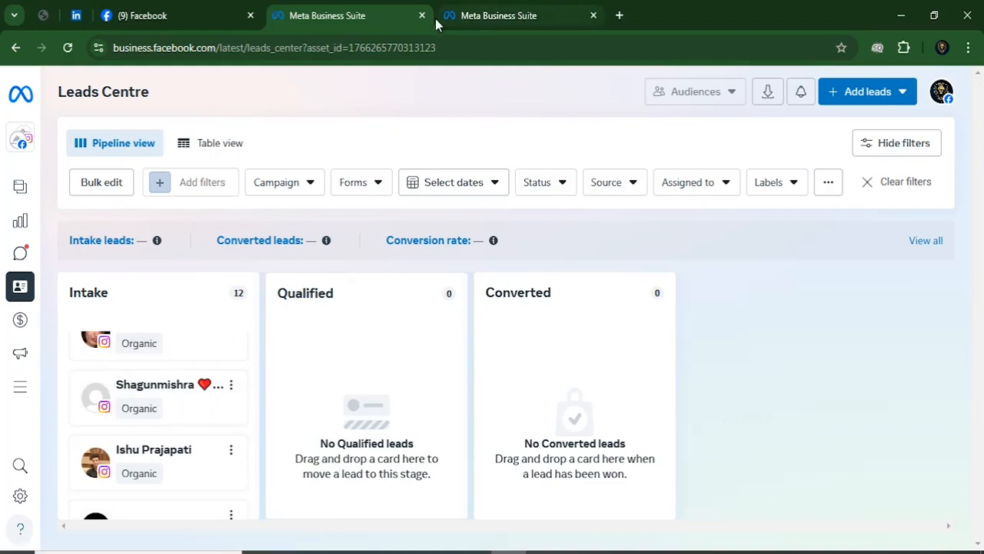
mouse_move(44, 193)
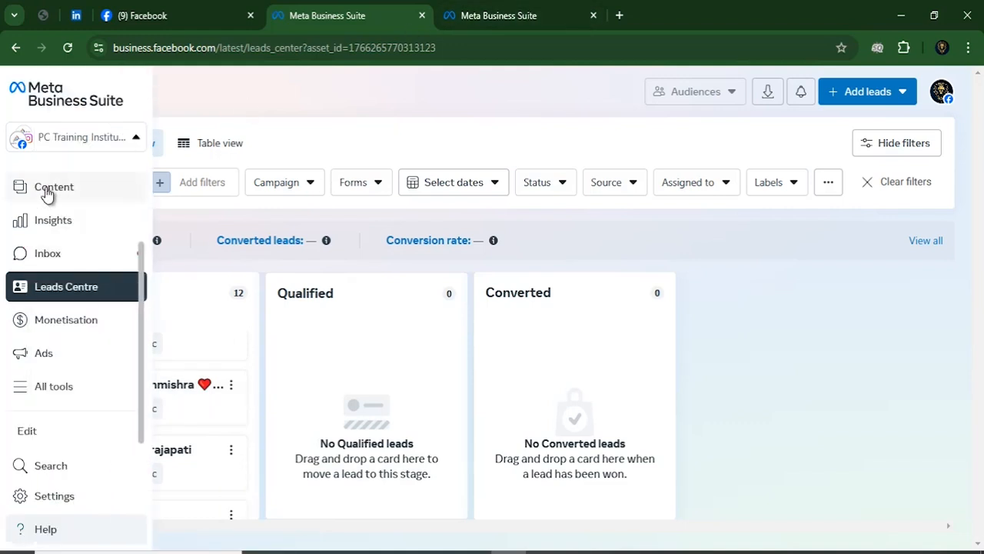
click(63, 356)
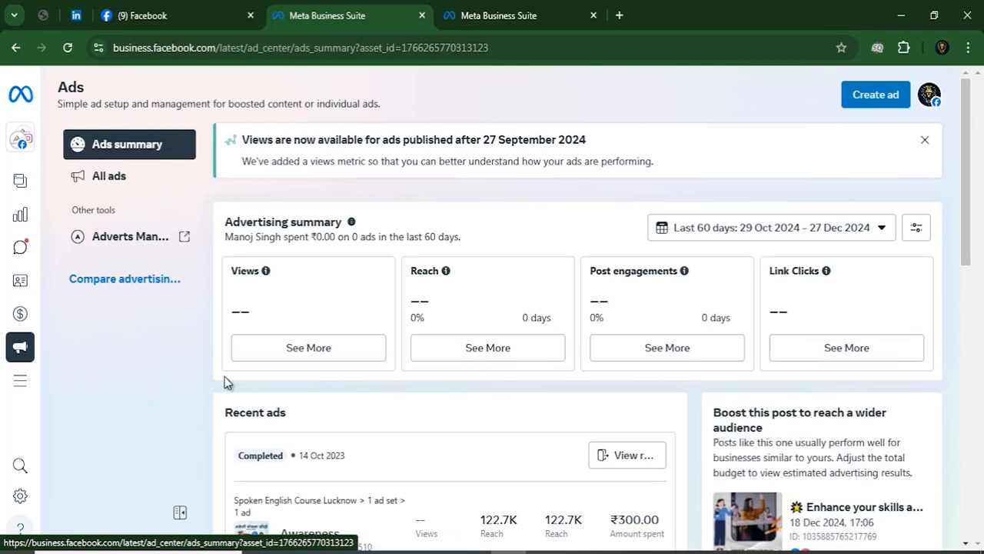
click(37, 381)
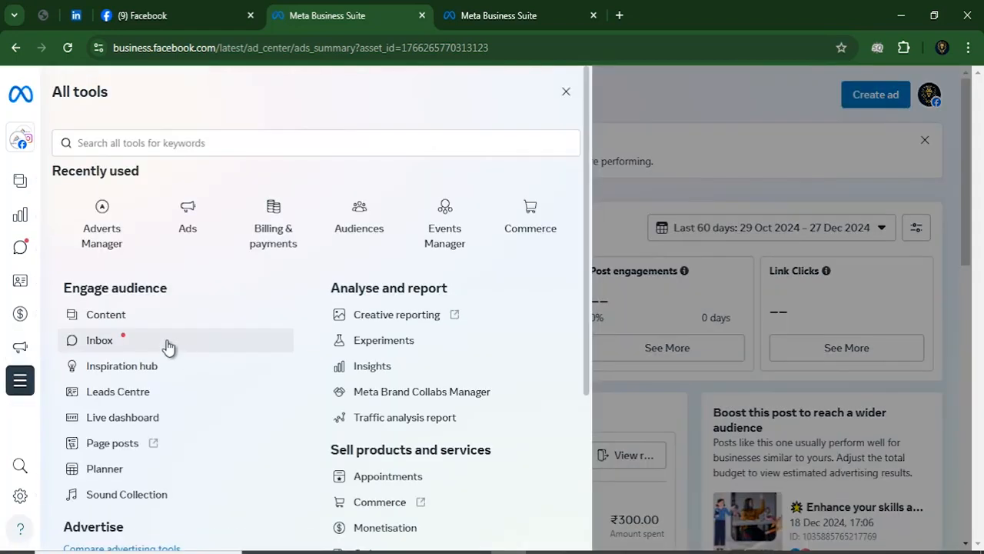
click(106, 210)
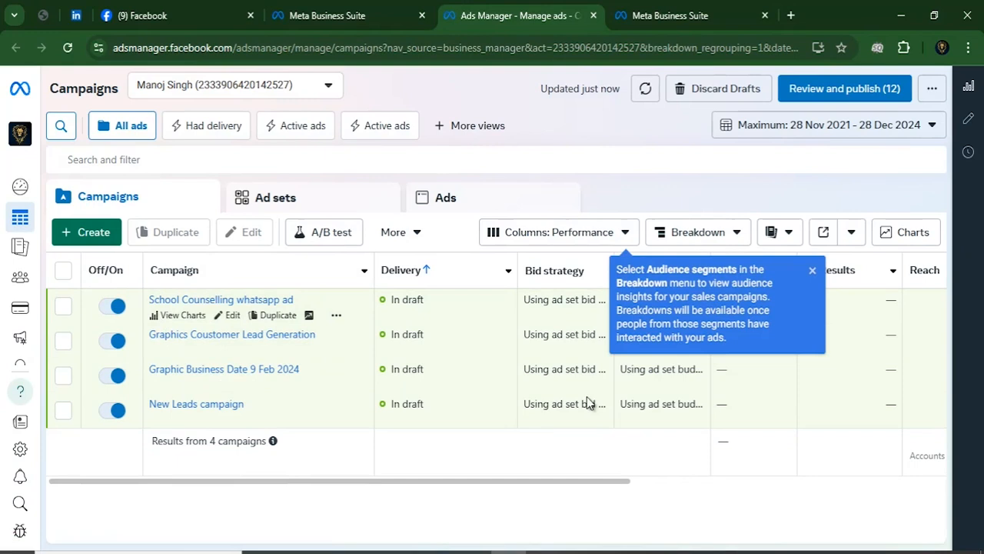
click(812, 270)
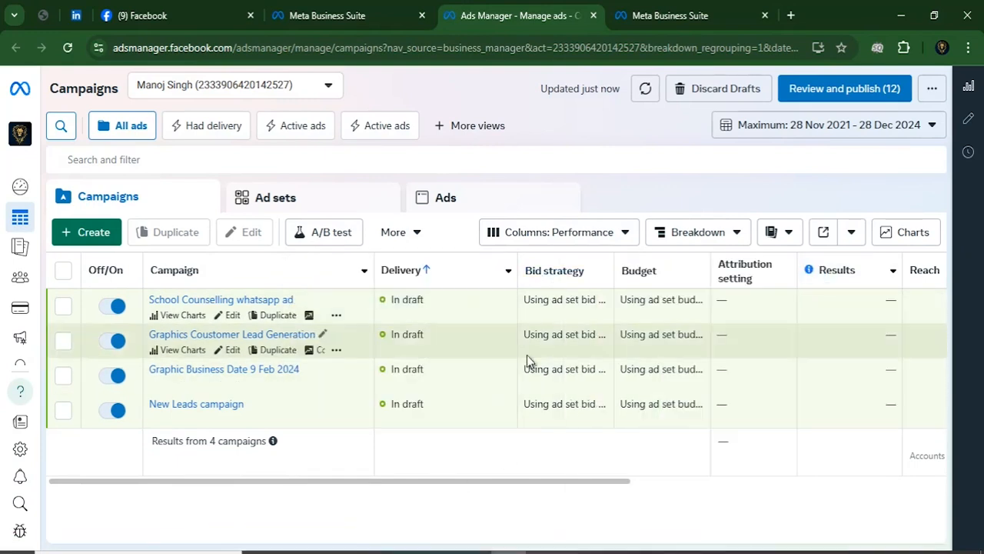
Look through the campaign table's columns from delivery and bid strategy across to amount spent and end date
drag(422, 482, 398, 506)
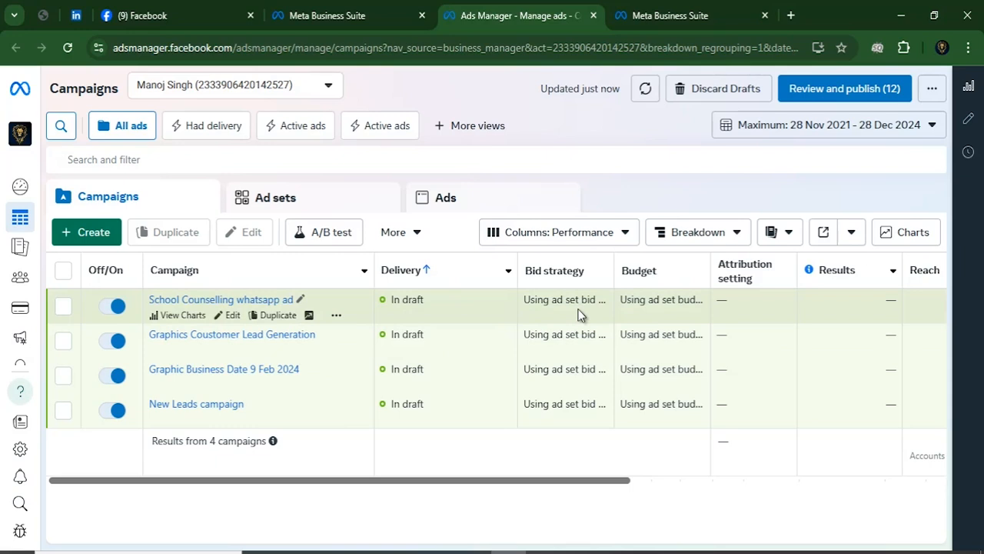
scroll(581, 315, right, 3)
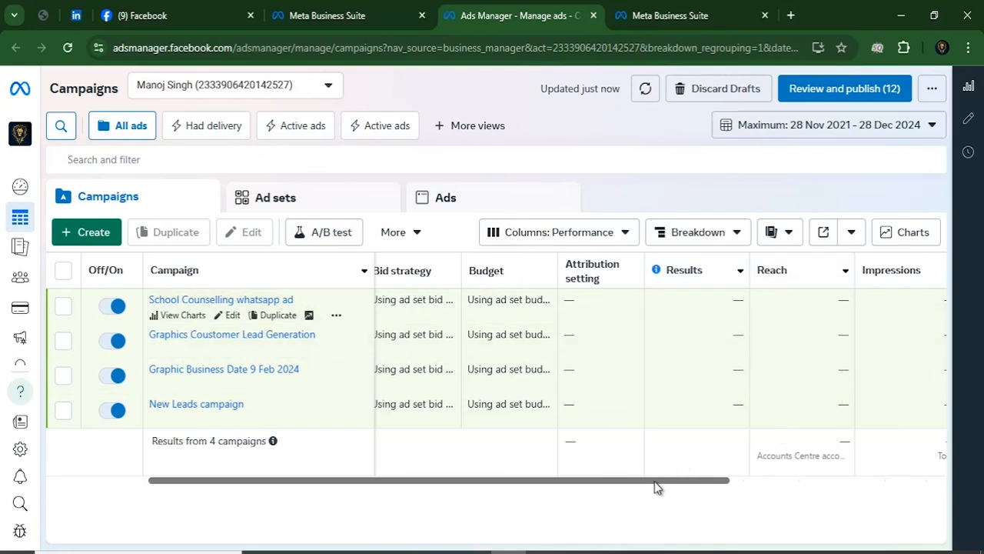
scroll(658, 485, right, 6)
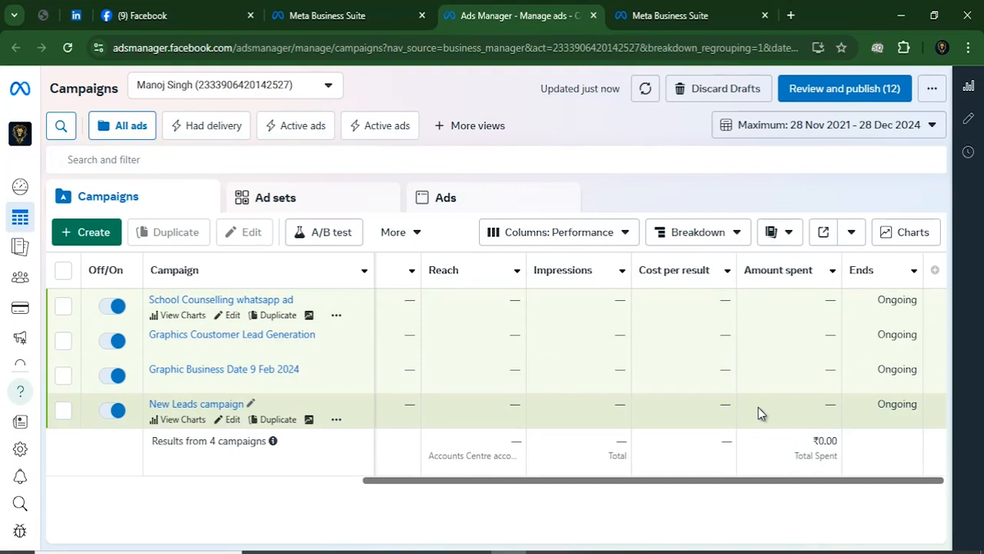
click(913, 270)
click(923, 301)
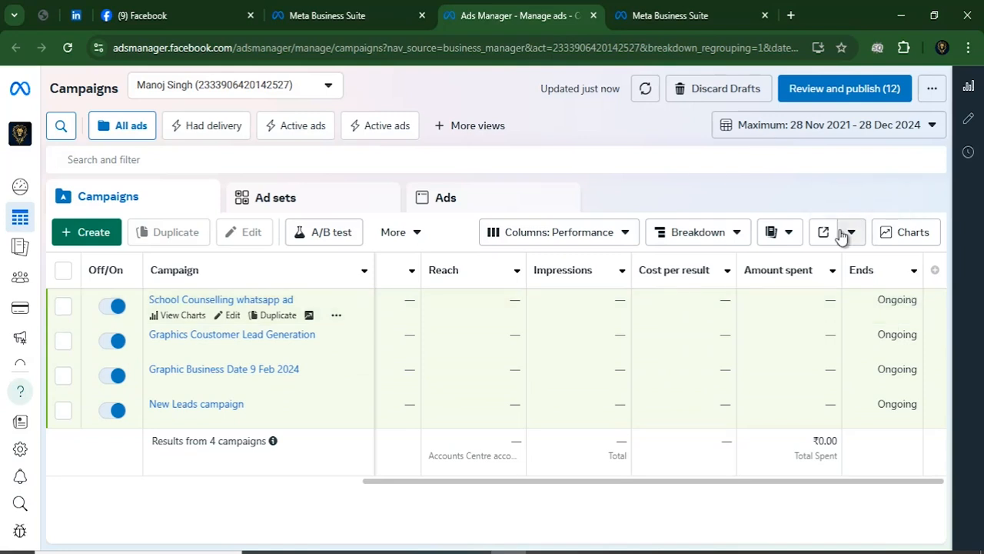
Open the charts for all campaigns, check the day, week and month options and the bar chart view, and close them
click(915, 235)
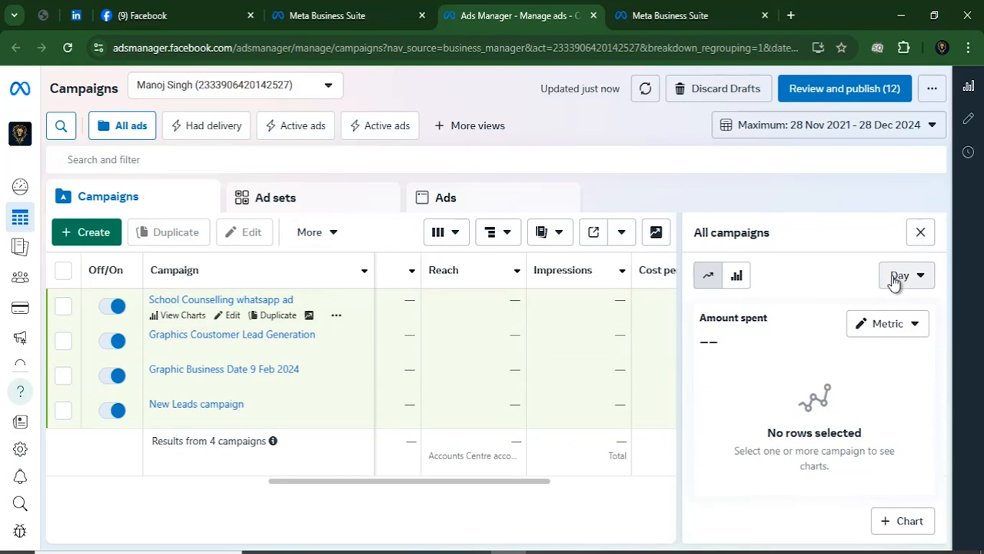
click(920, 275)
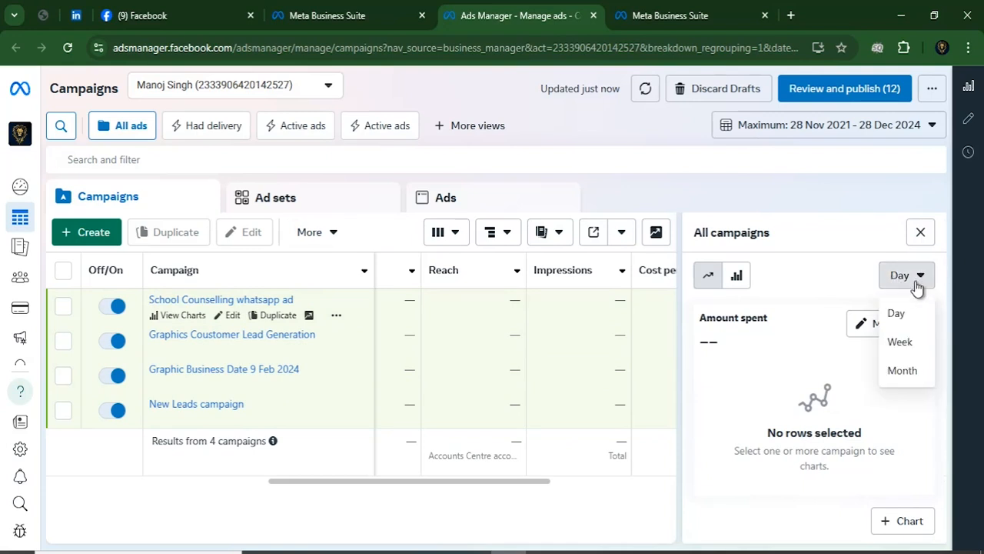
click(737, 282)
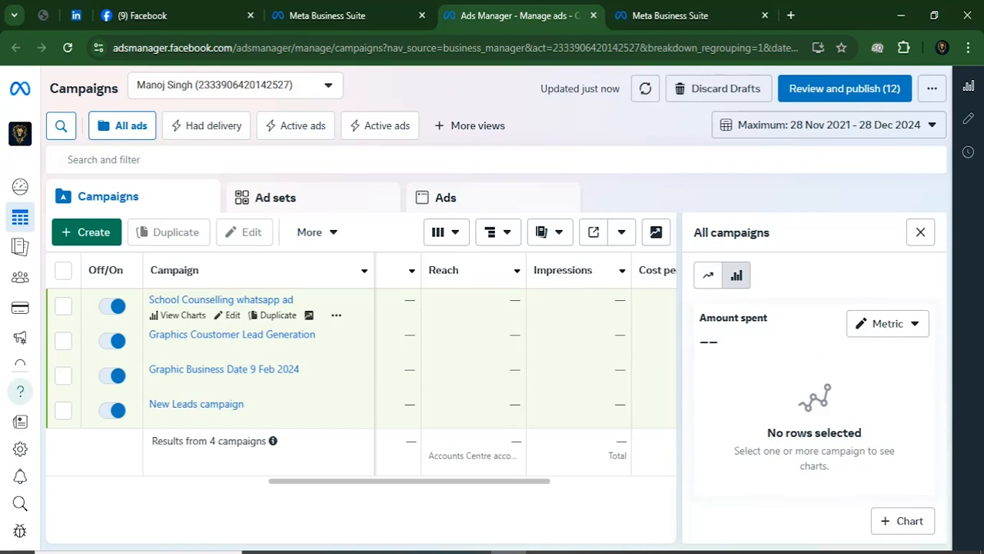
click(926, 235)
Look at the export options for the campaign table, view its share link and close the link dialog
click(852, 231)
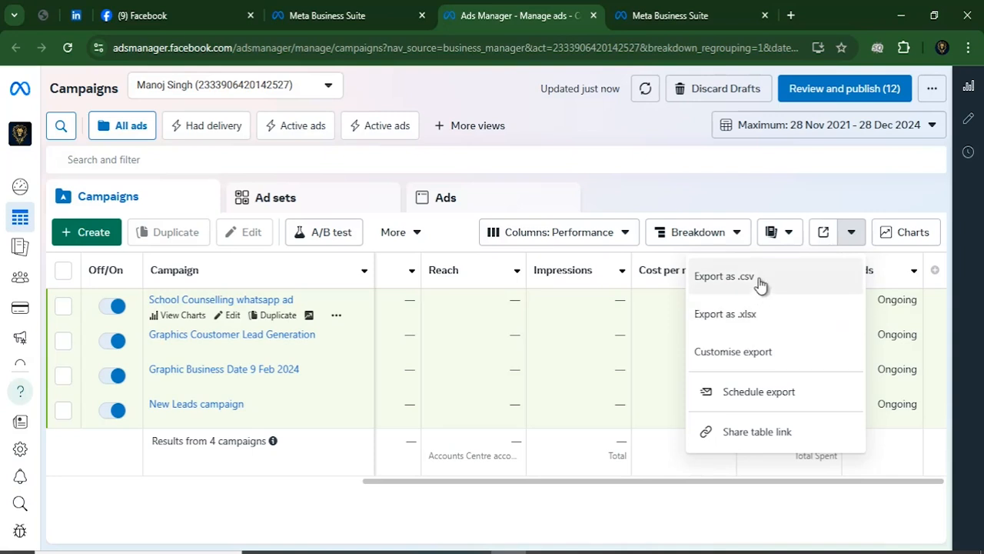
click(779, 436)
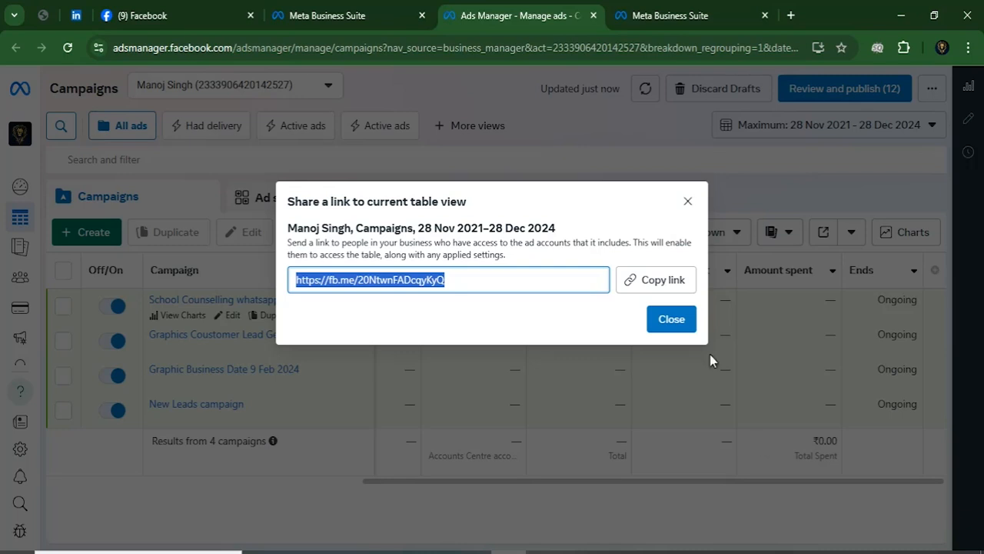
click(671, 322)
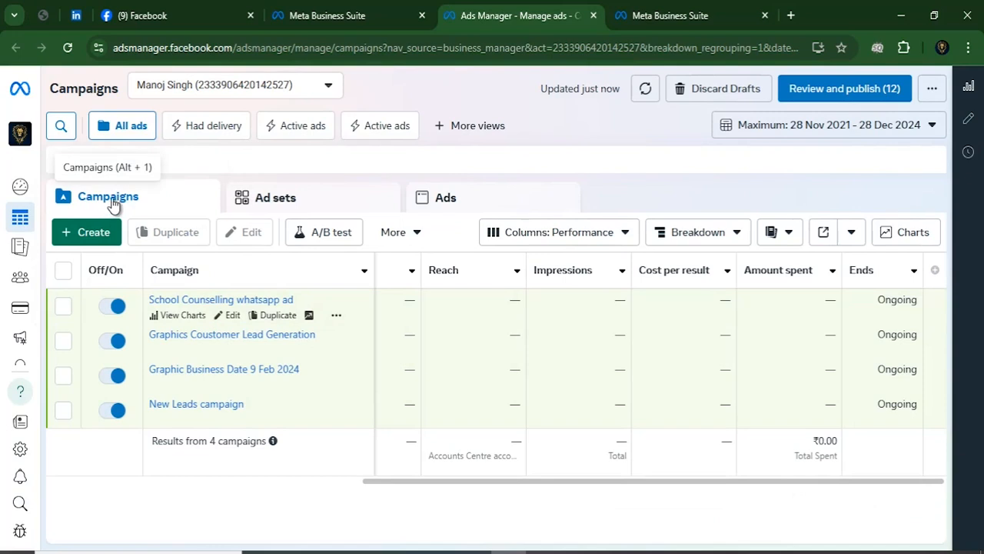
Create a new campaign with the Auction buying type and the Awareness objective
click(69, 239)
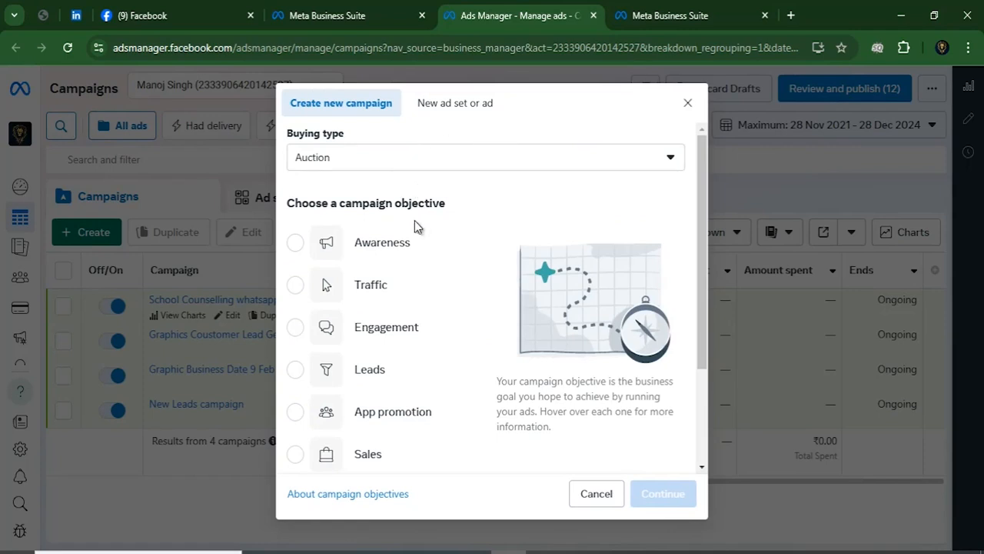
scroll(418, 301, down, 2)
scroll(420, 308, up, 2)
click(416, 162)
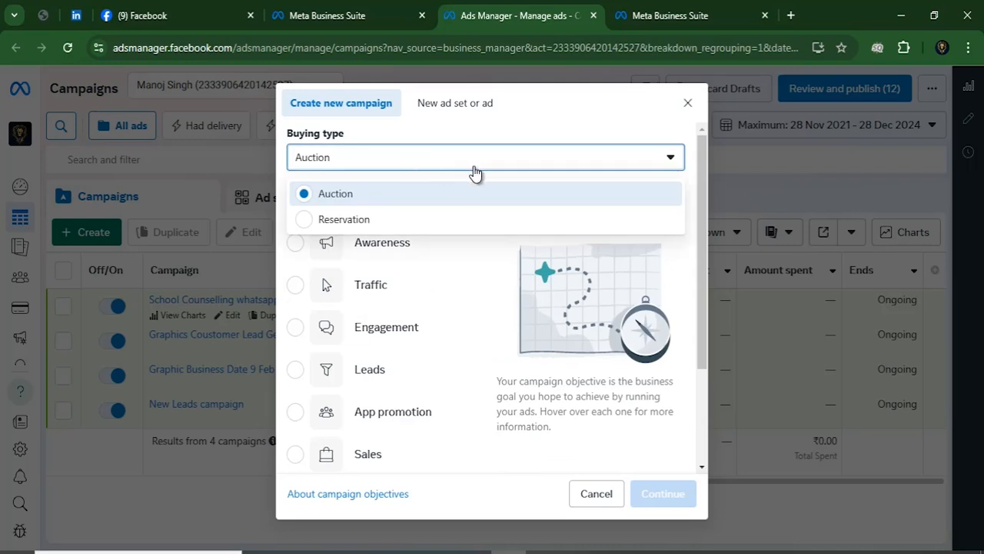
click(406, 197)
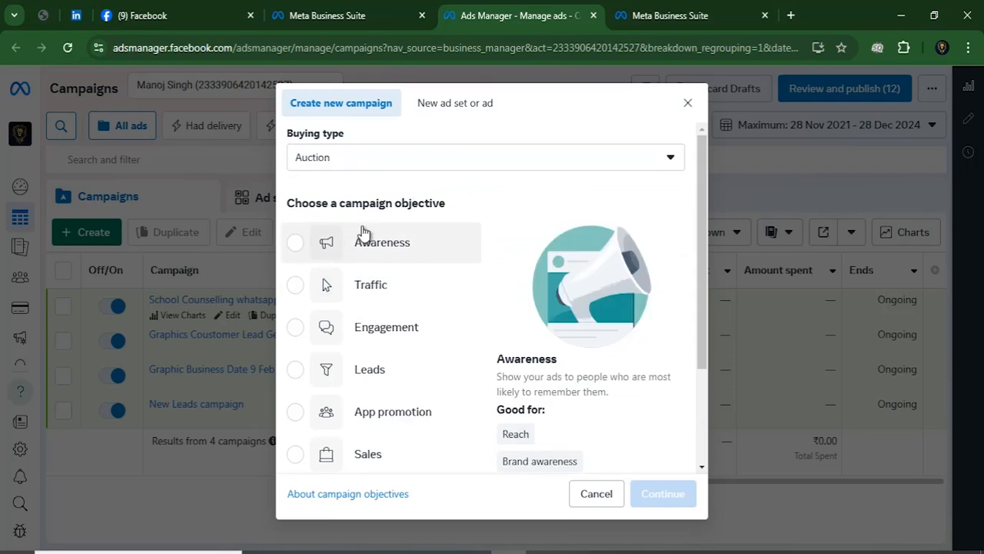
scroll(351, 336, down, 2)
scroll(352, 336, up, 3)
click(298, 244)
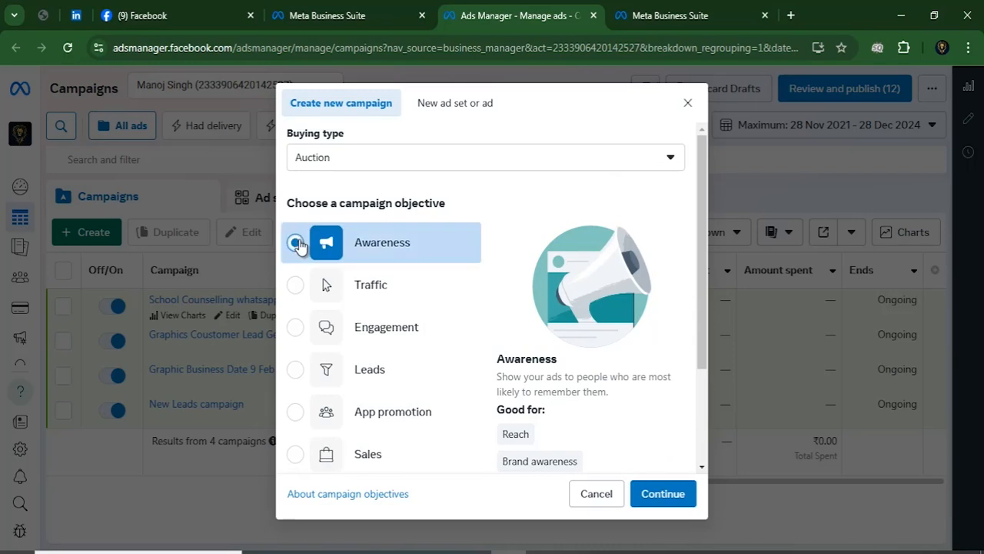
click(675, 496)
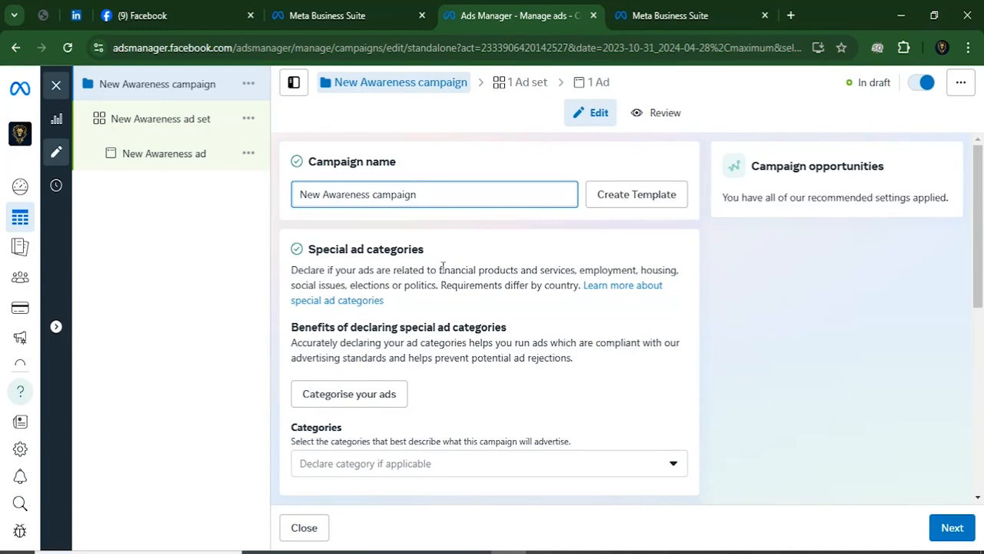
Look over the new campaign's settings and clear its default campaign name
scroll(442, 266, down, 10)
scroll(454, 300, up, 10)
drag(445, 194, 166, 169)
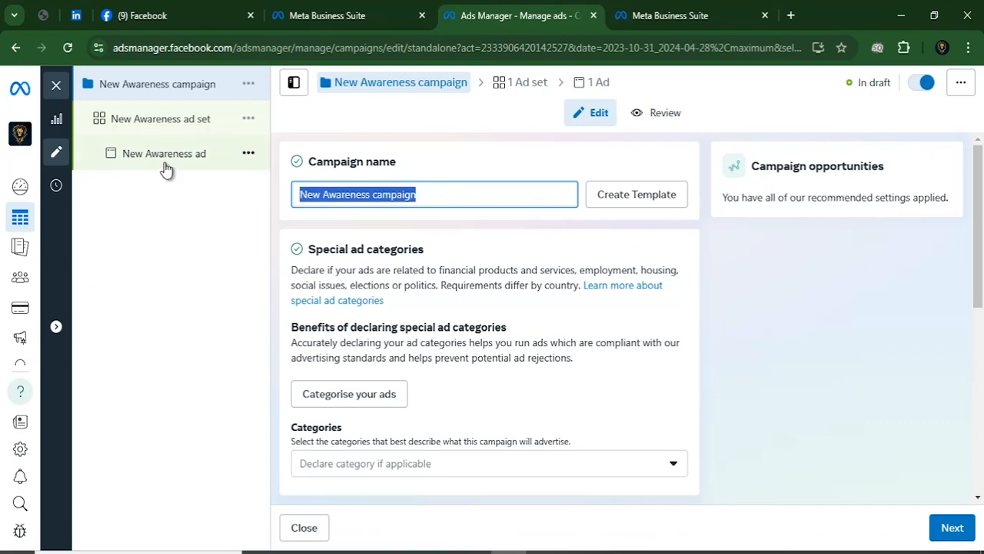
key(BackSpace)
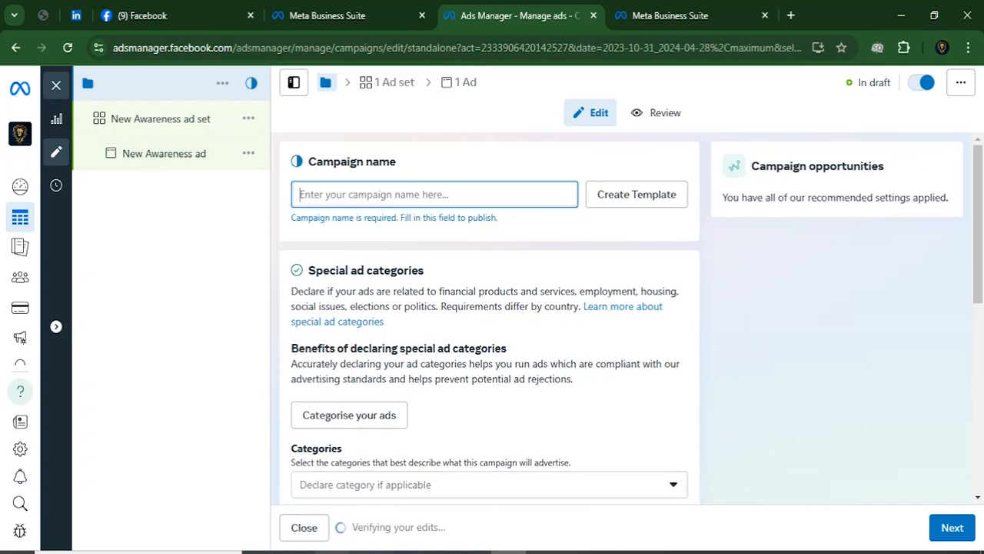
Switch to File Explorer, check poster 25 in the Posts folder on New Volume (D:), and return to Ads Manager
click(261, 552)
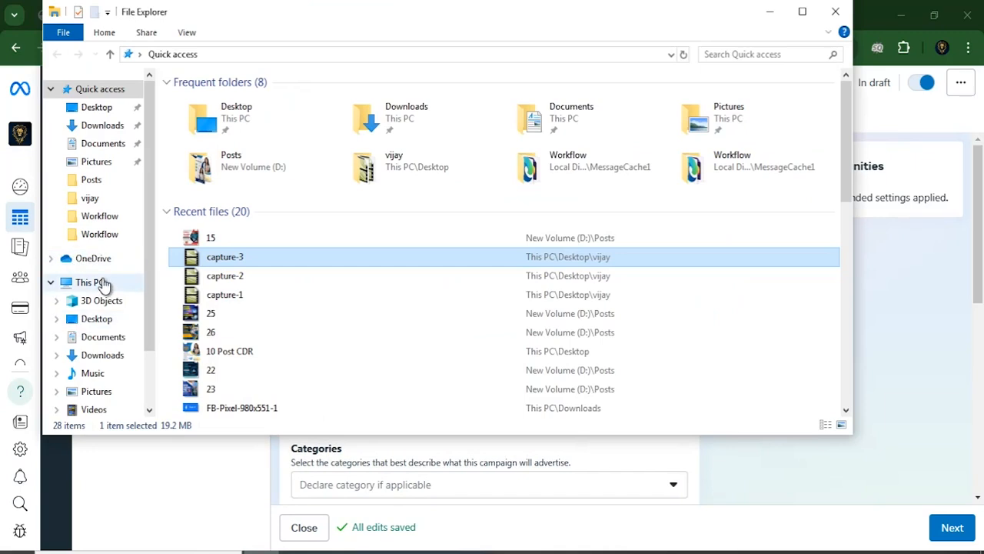
scroll(114, 346, down, 2)
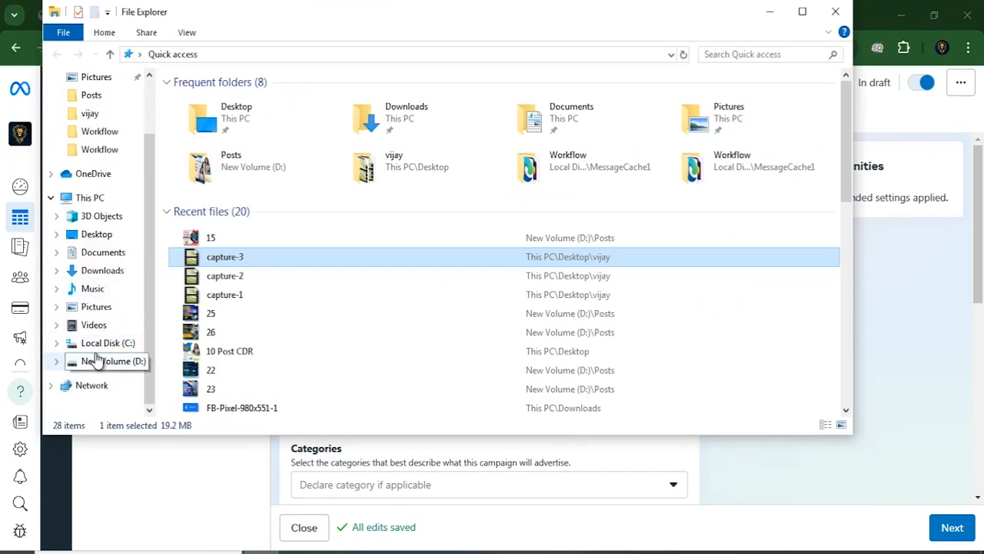
click(98, 363)
double_click(467, 207)
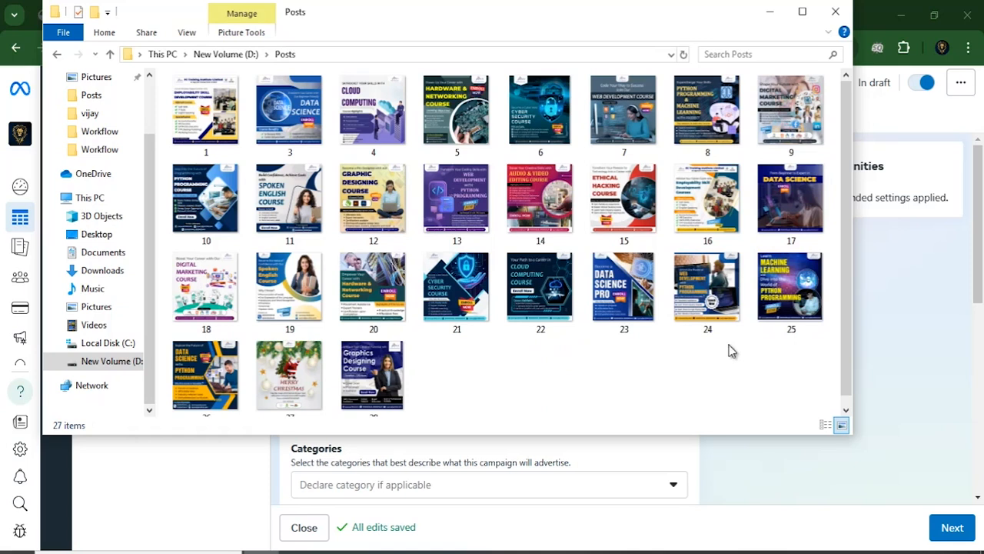
click(800, 293)
key(alt+Tab)
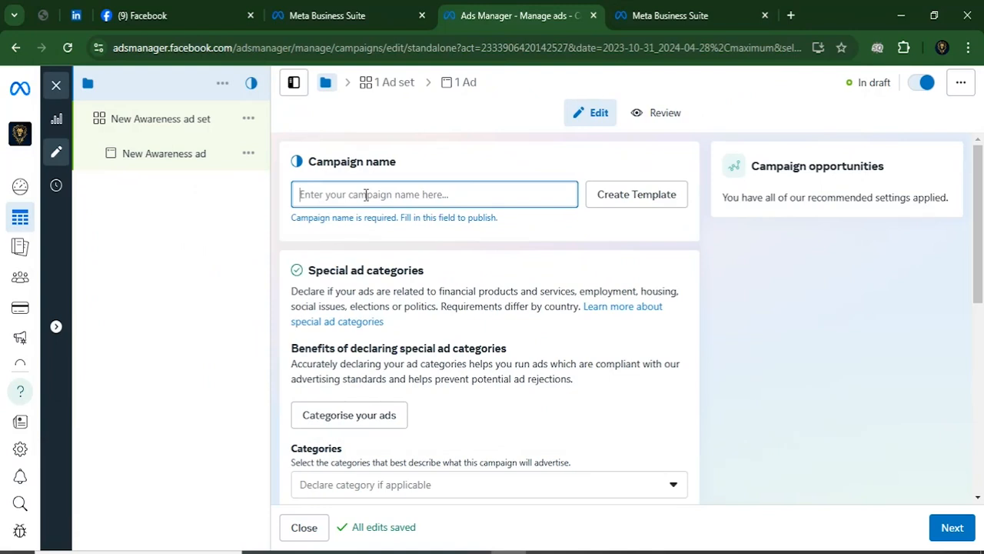
Name the campaign Machine_Learning_Awareness_2024
text(Machine)
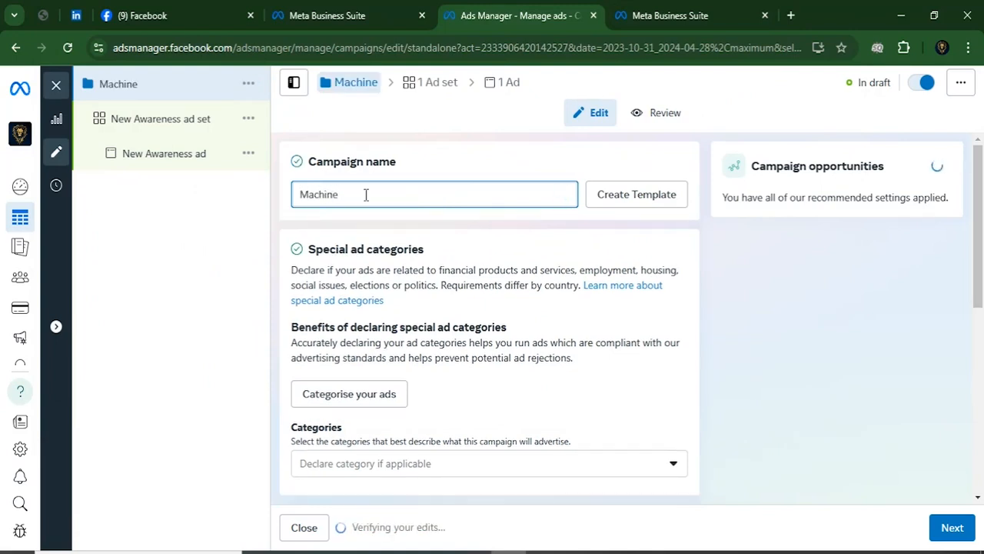
text( Learning_)
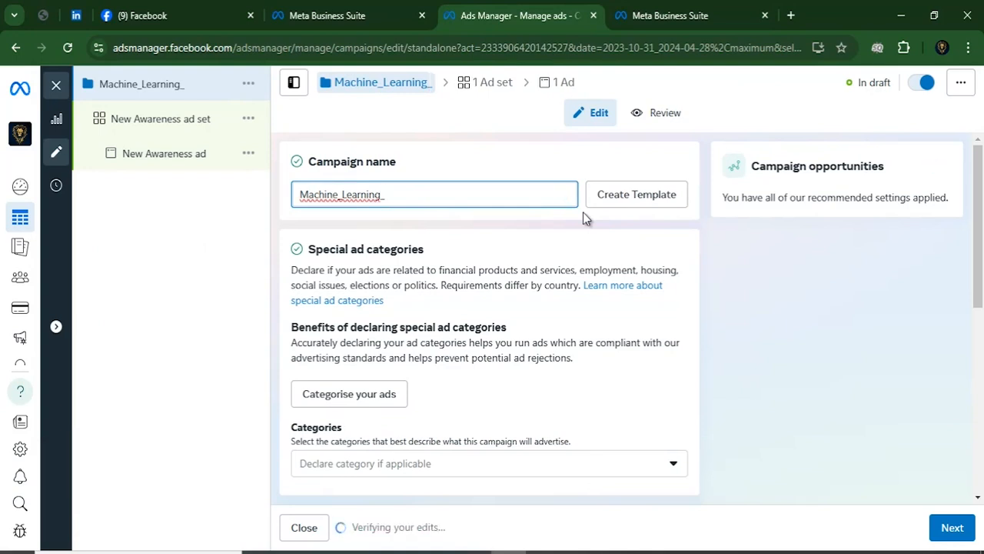
text(Awarene)
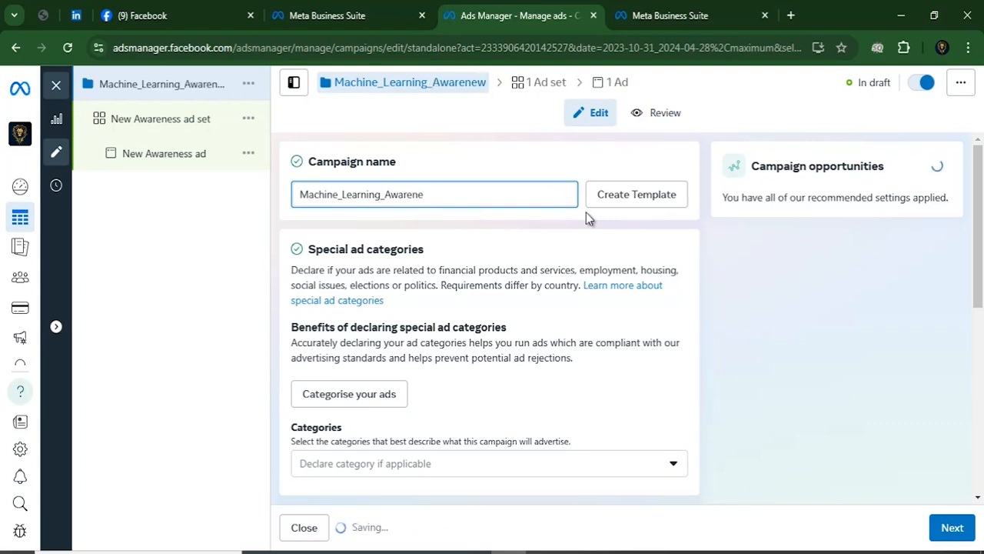
text(ss_2)
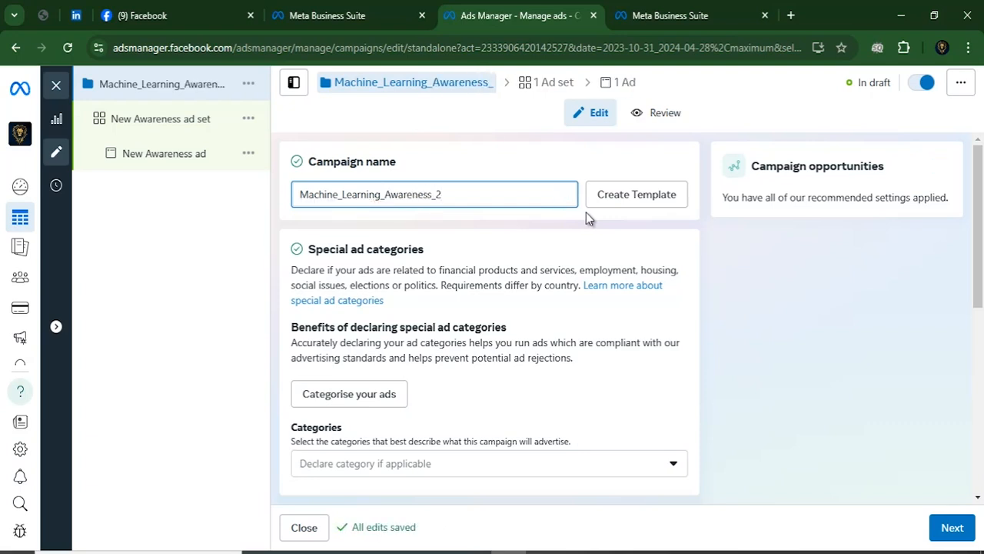
text(024)
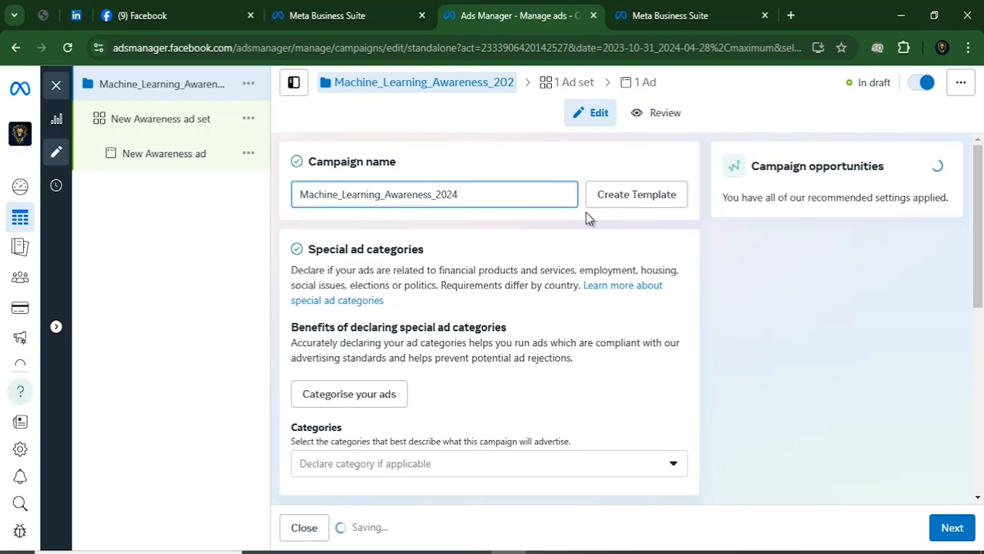
right_click(356, 194)
click(766, 264)
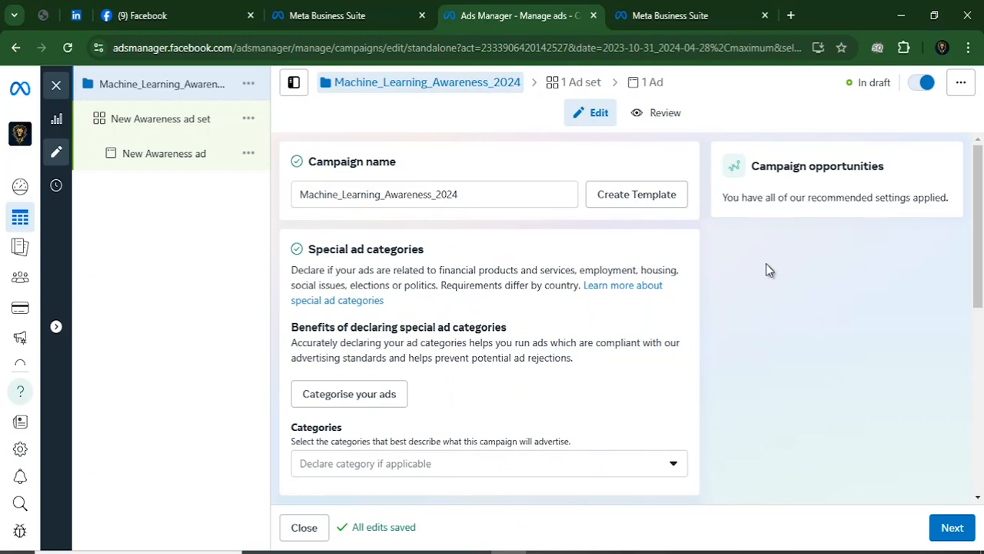
Look over the campaign's special ad categories questions, campaign details, Advantage campaign budget and A/B test settings
scroll(472, 219, down, 1)
scroll(394, 207, up, 1)
scroll(381, 323, down, 1)
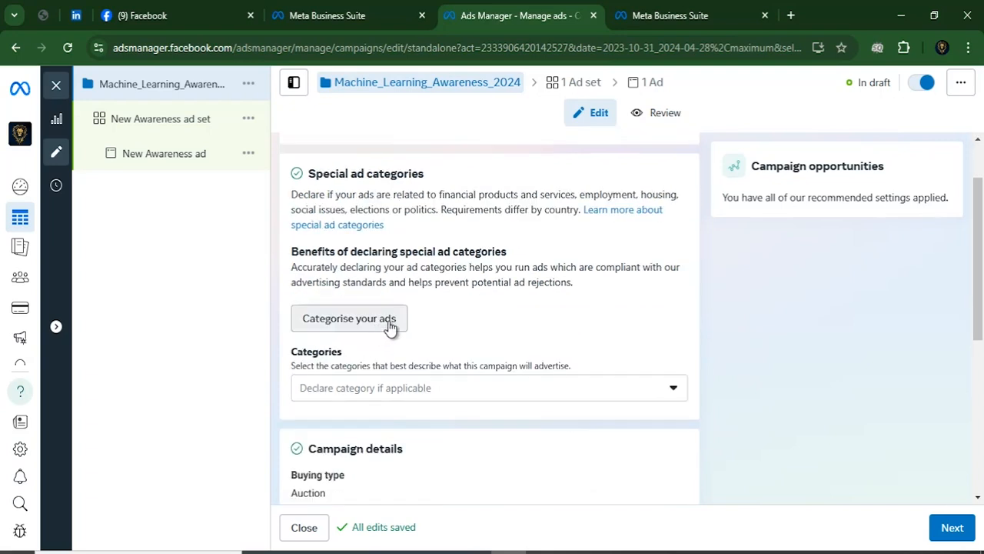
click(389, 324)
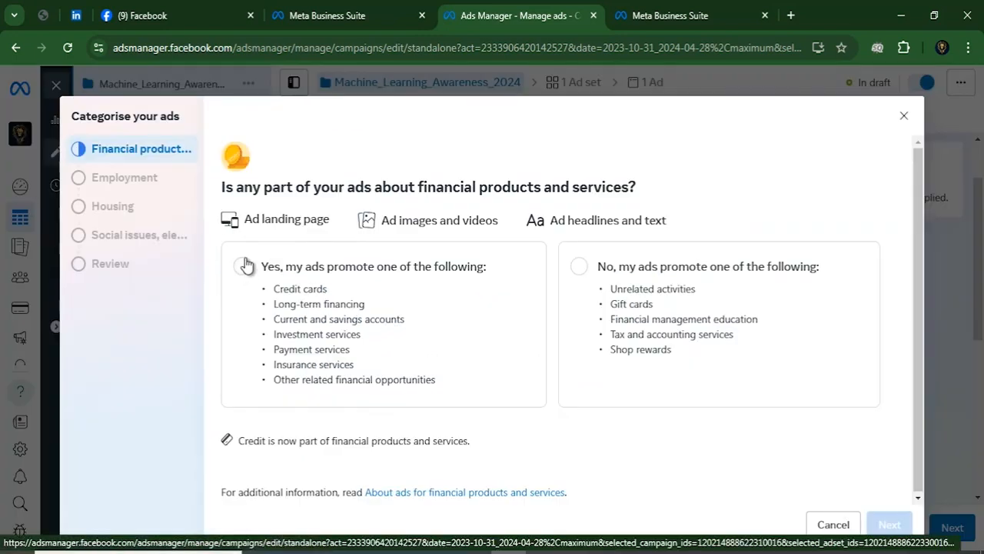
click(833, 523)
scroll(294, 210, down, 3)
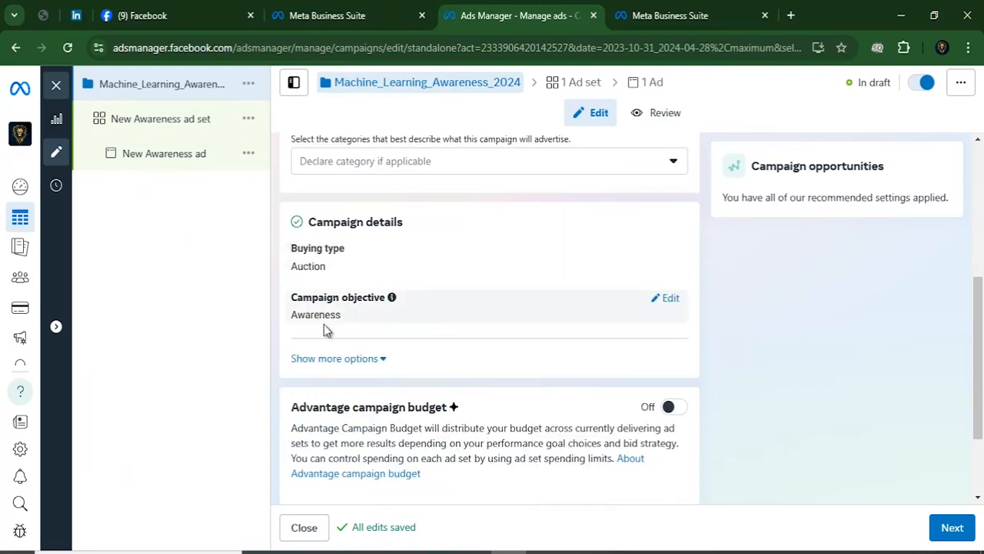
scroll(317, 318, down, 2)
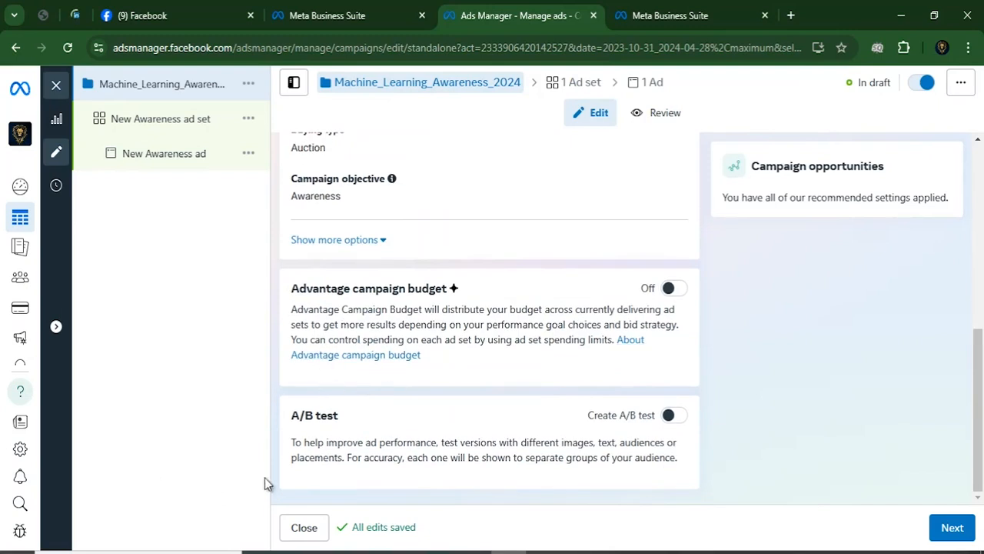
Continue to the ad set and name it Machine_Learning_Awareness__Dec_2024, reusing the campaign's name
click(952, 528)
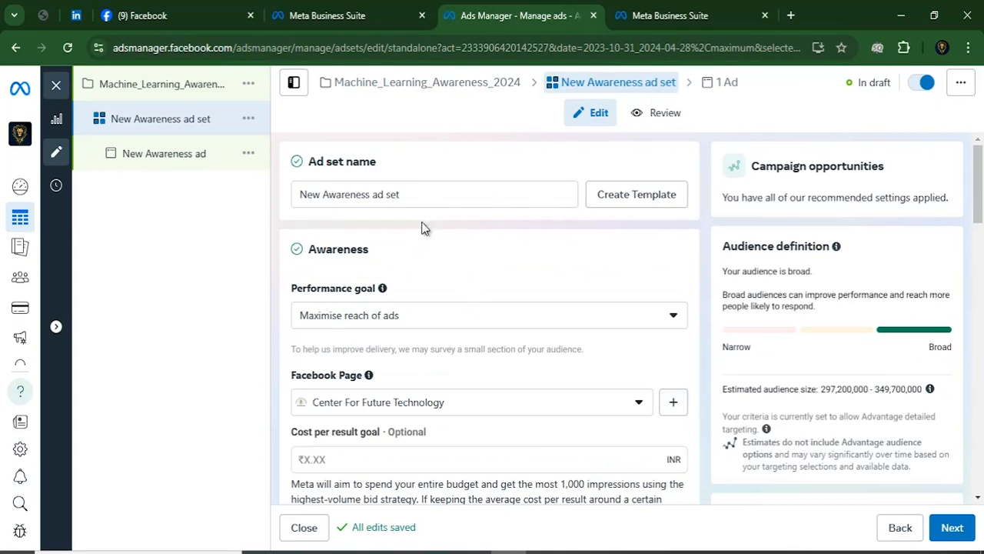
scroll(428, 208, down, 2)
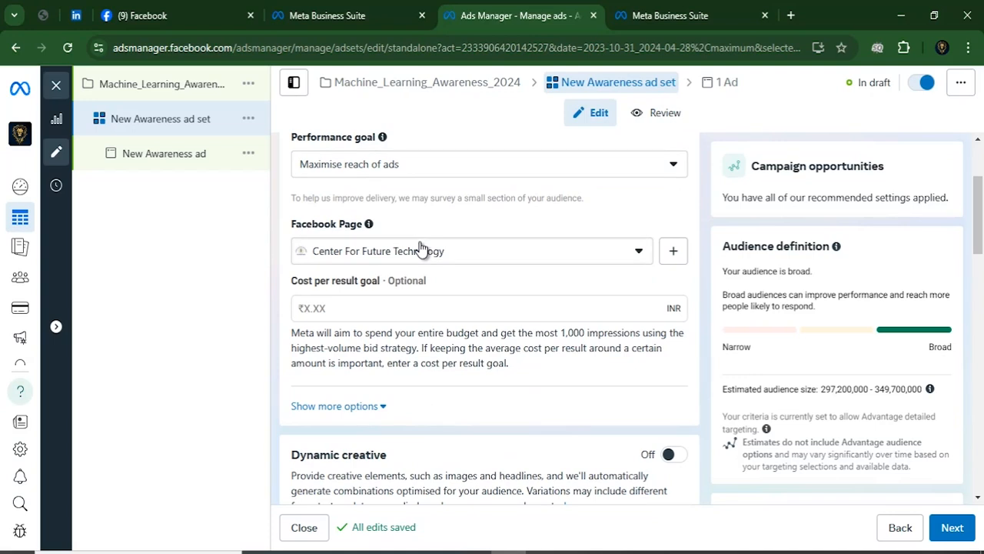
scroll(457, 227, up, 2)
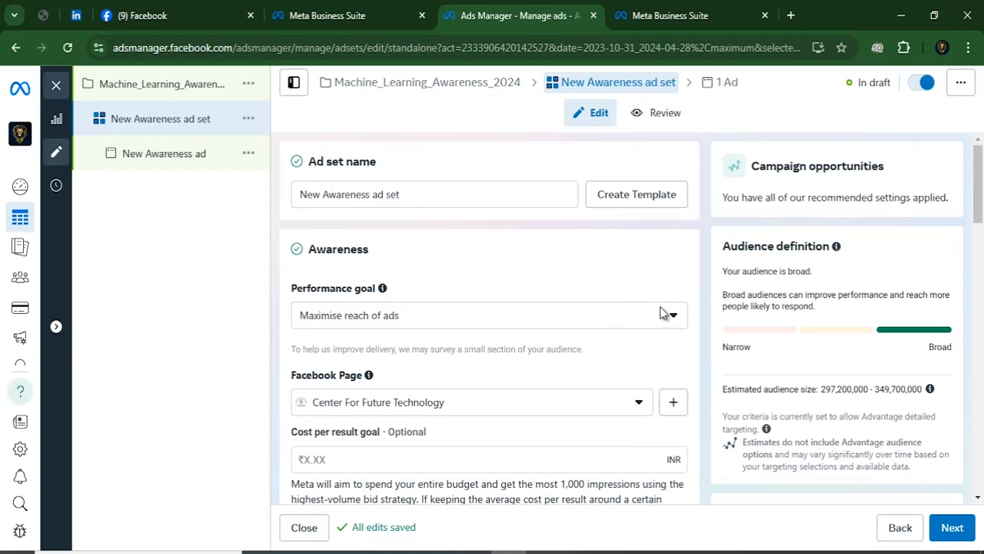
triple_click(346, 196)
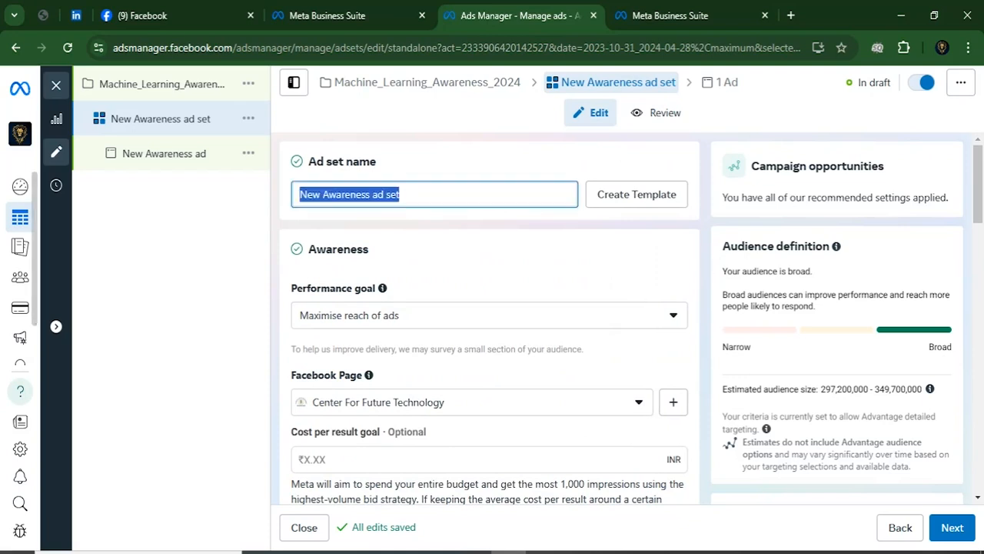
click(437, 83)
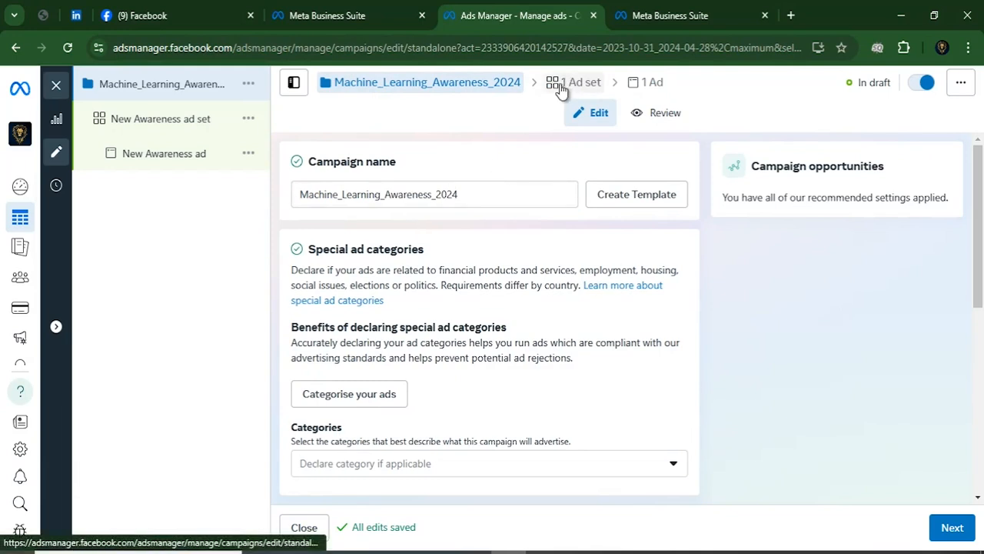
click(567, 86)
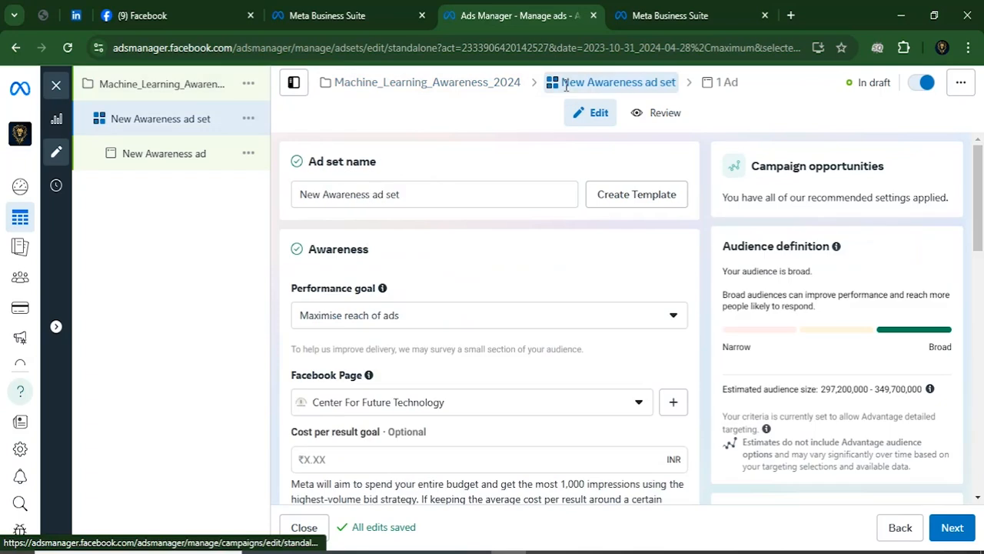
text(Machine_Learning_Awareness_2024)
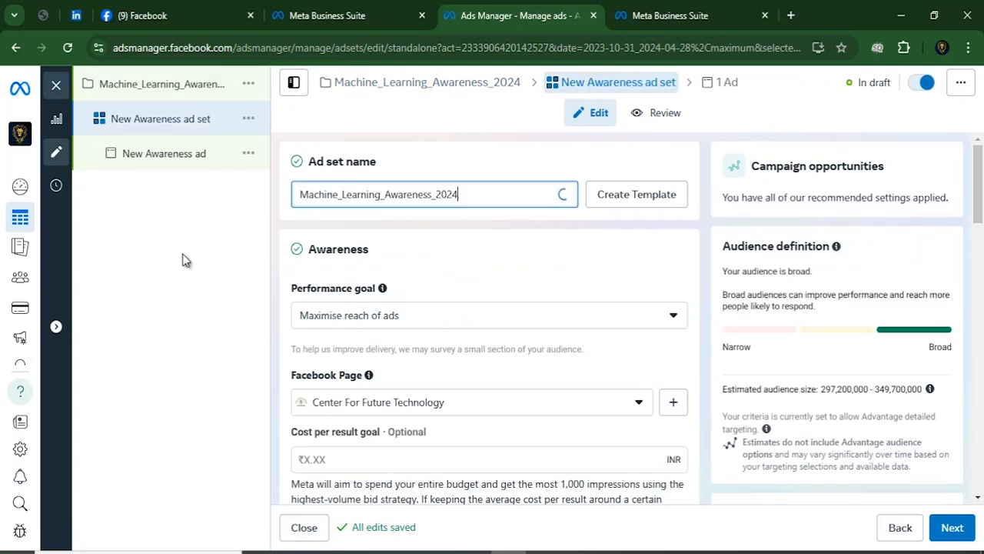
click(437, 207)
text(_Dec_)
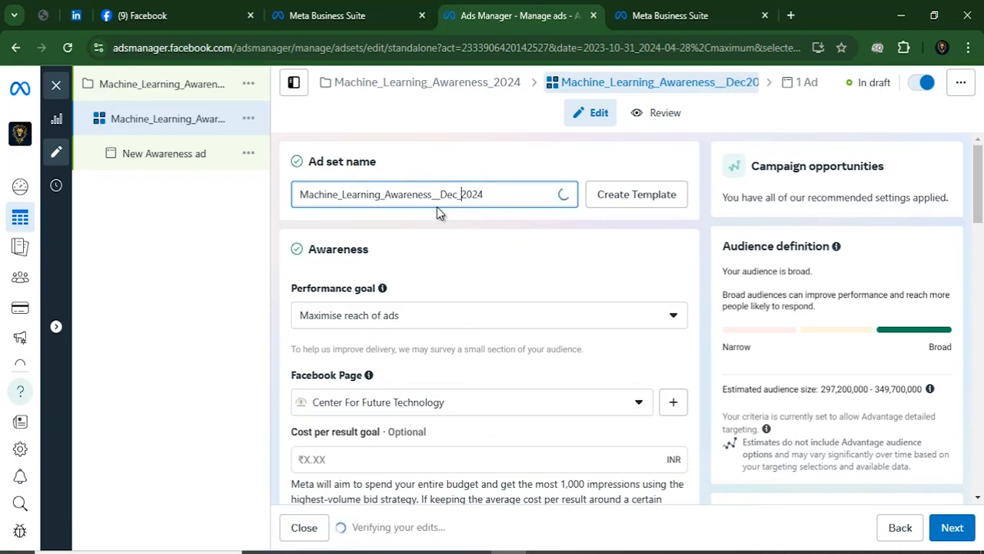
click(488, 241)
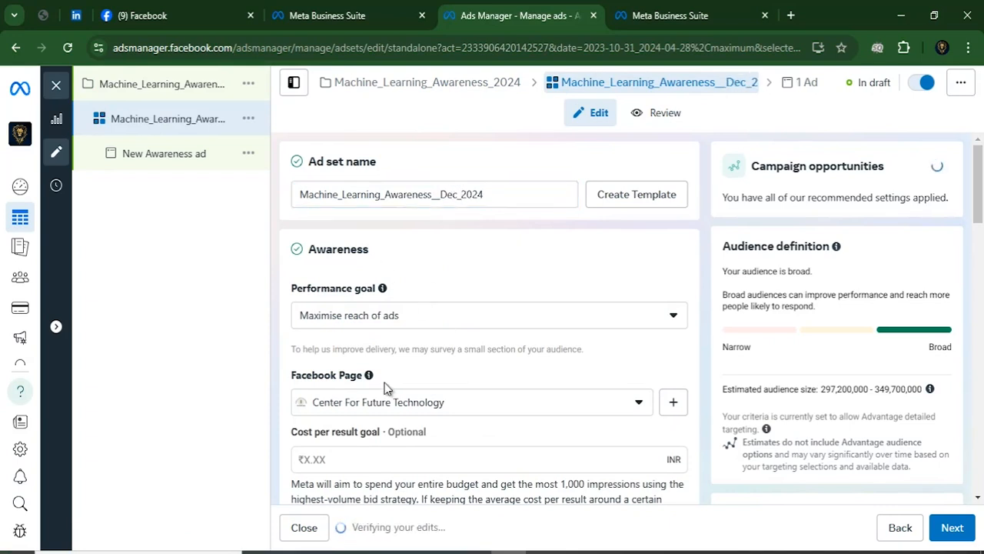
Examine the awareness and video view options available for the ad set's performance goal
click(421, 323)
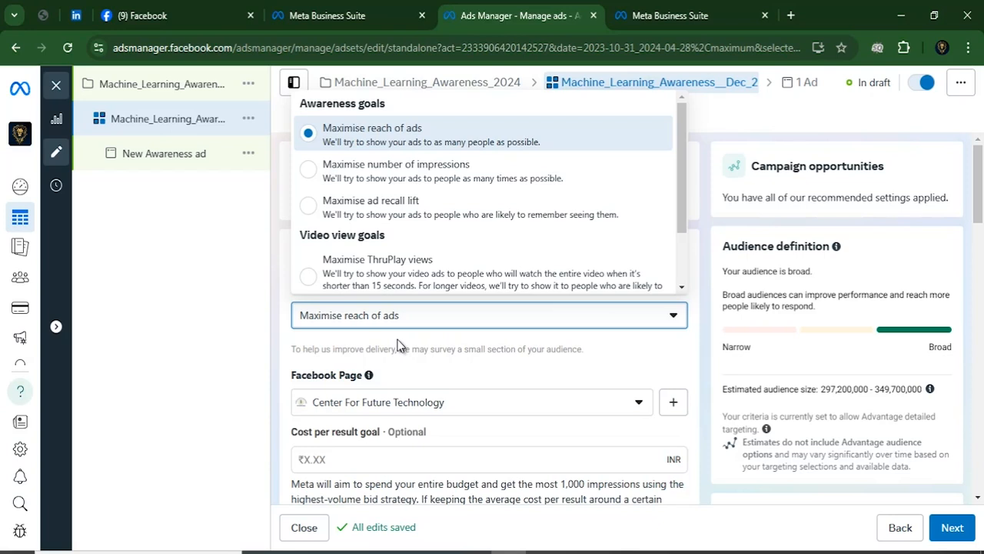
scroll(415, 338, down, 1)
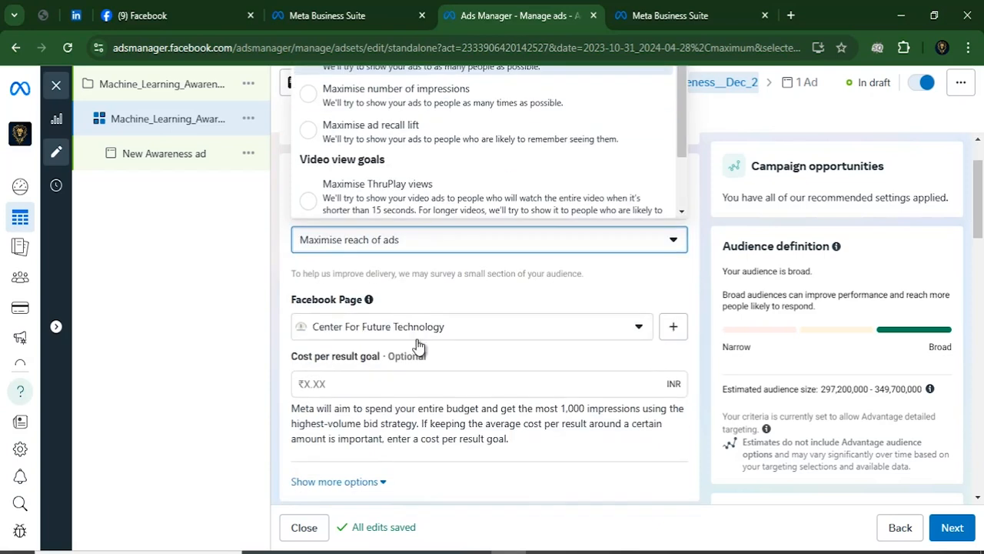
scroll(418, 346, up, 1)
scroll(361, 246, down, 1)
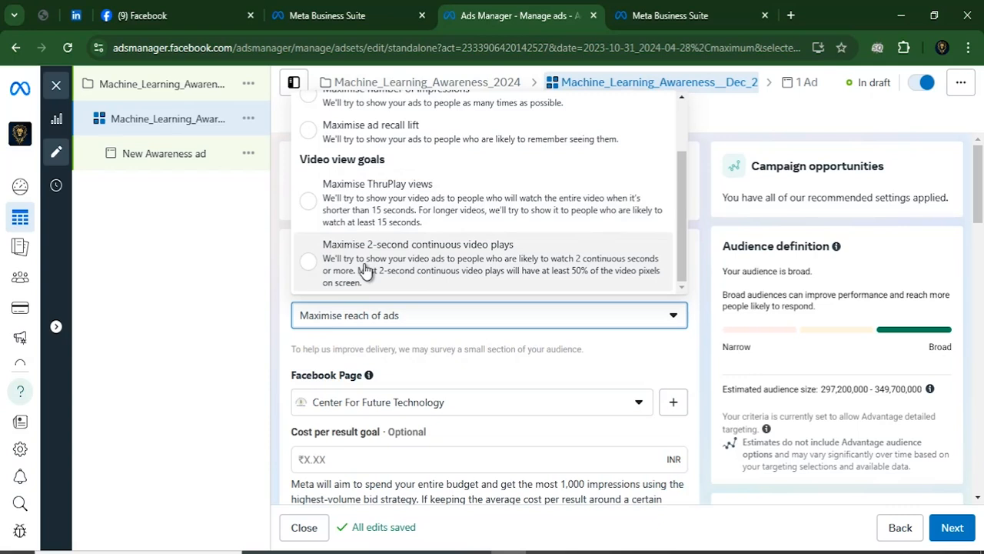
Set the ad set's Facebook Page to PC Training Institute Limited
click(435, 401)
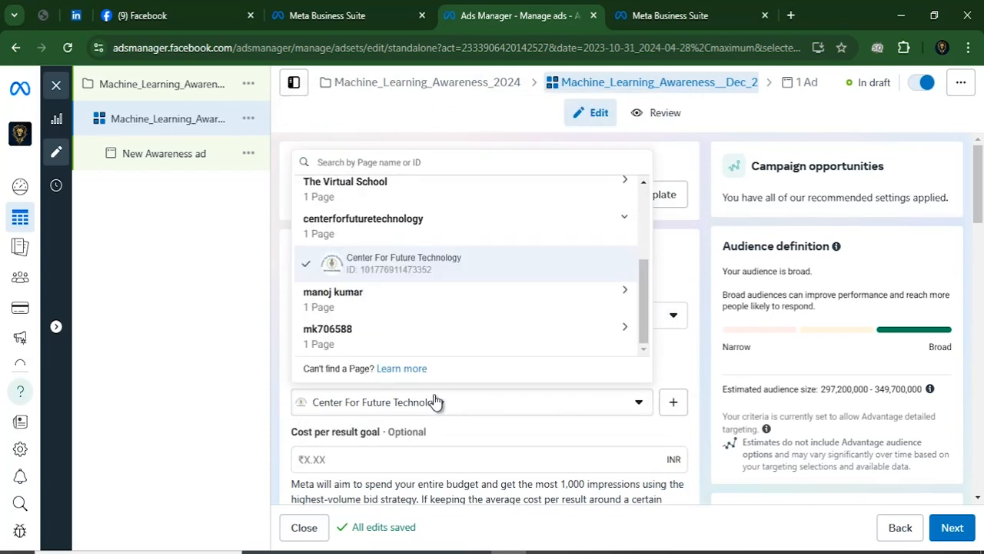
scroll(341, 313, up, 3)
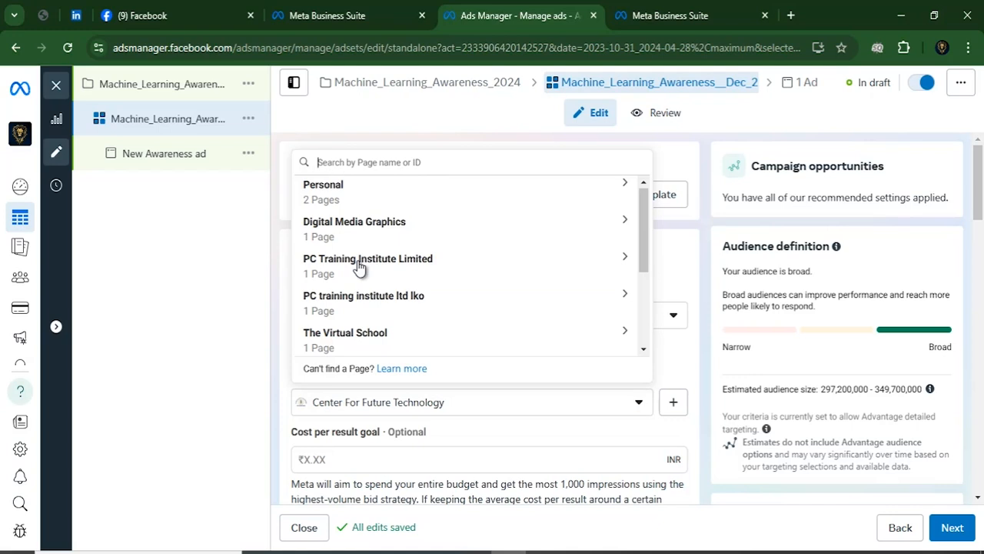
click(359, 266)
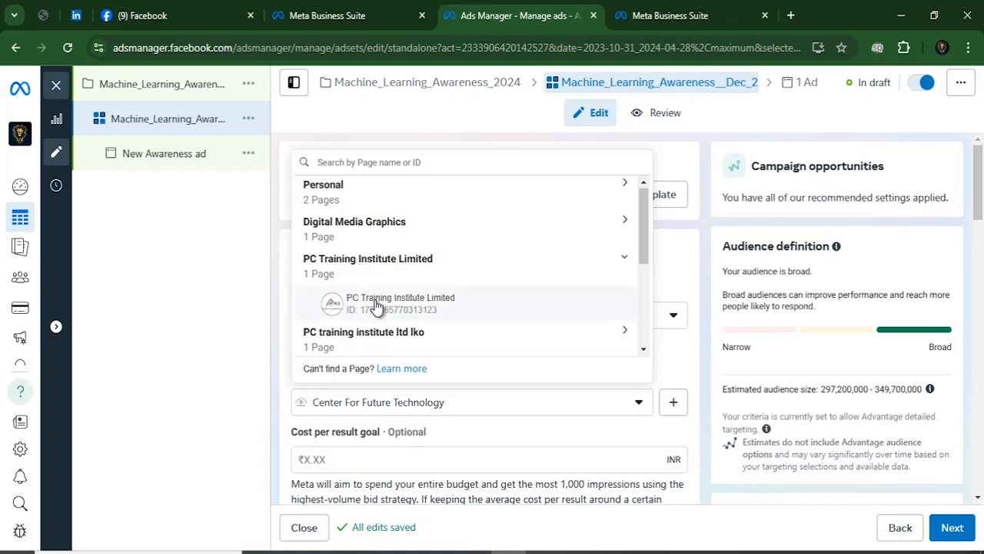
click(376, 304)
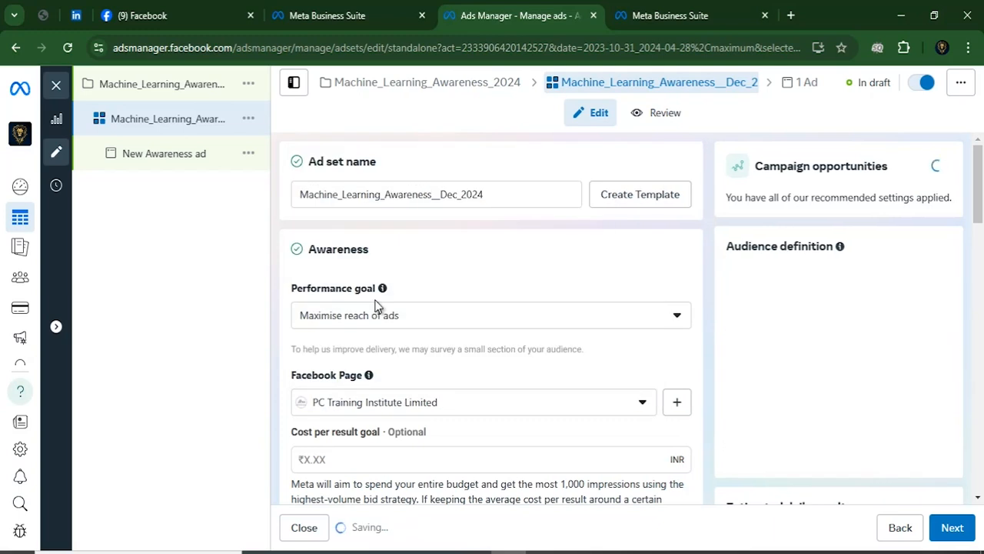
Switch the ad set from a daily to a lifetime budget and set the amount to ₹20,000
scroll(377, 307, down, 2)
scroll(377, 308, down, 4)
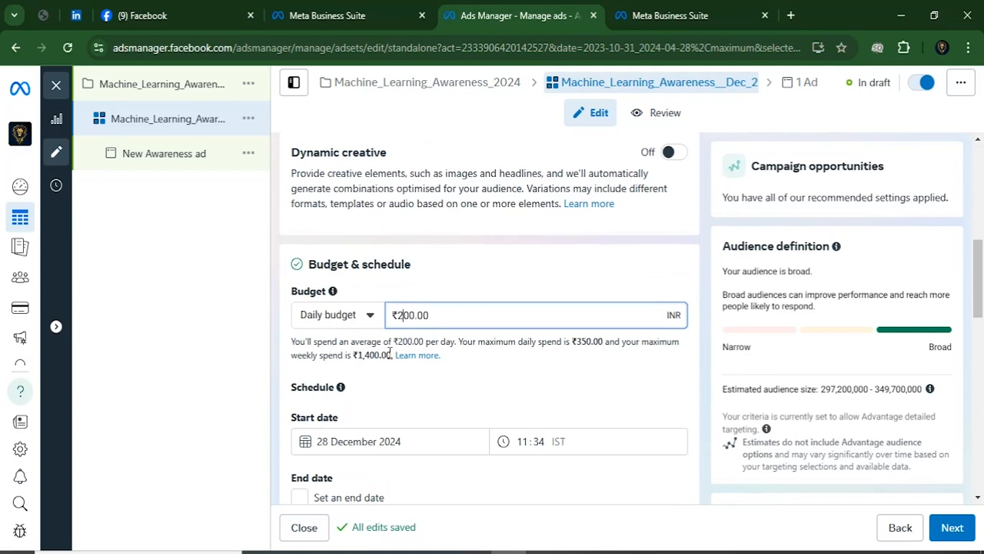
click(334, 316)
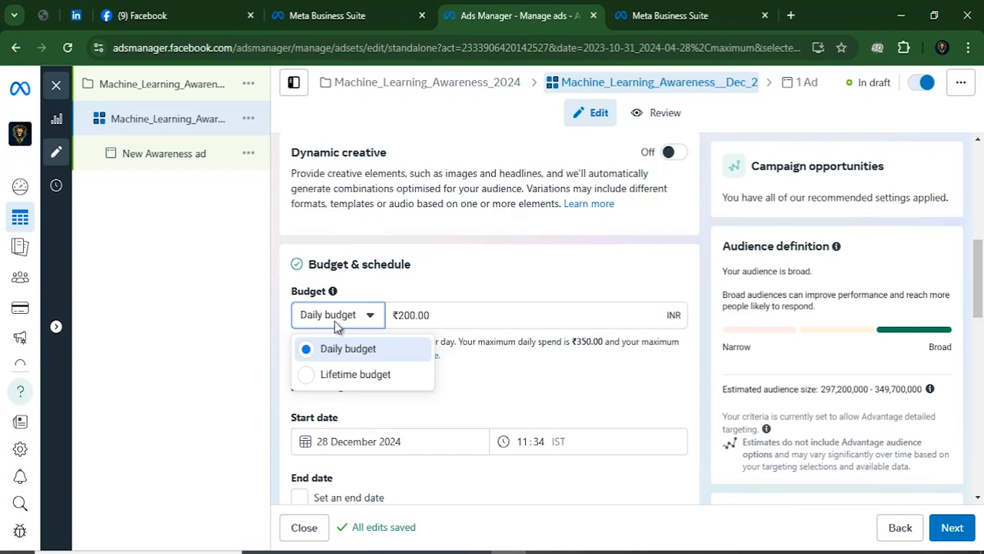
click(438, 316)
click(405, 317)
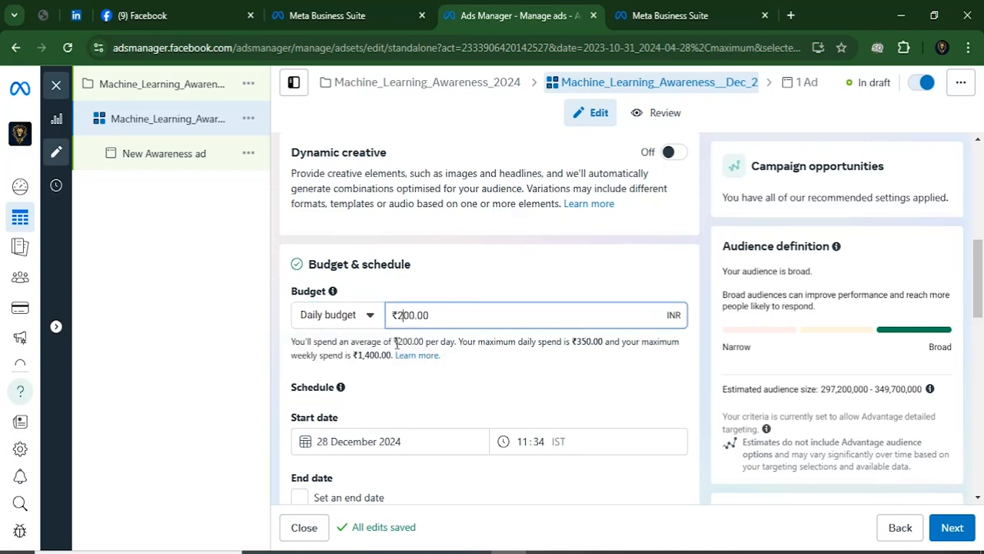
click(338, 316)
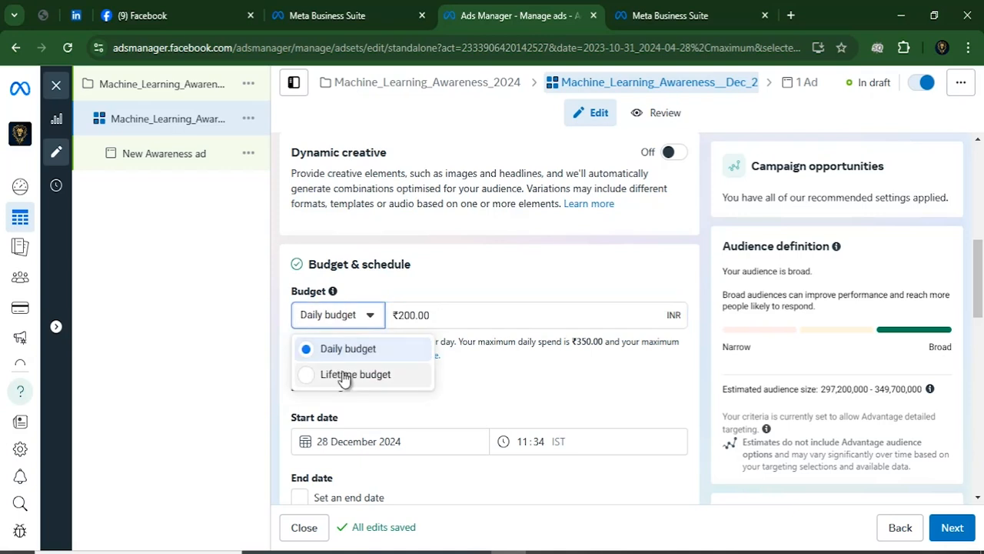
click(343, 376)
drag(472, 313, 418, 316)
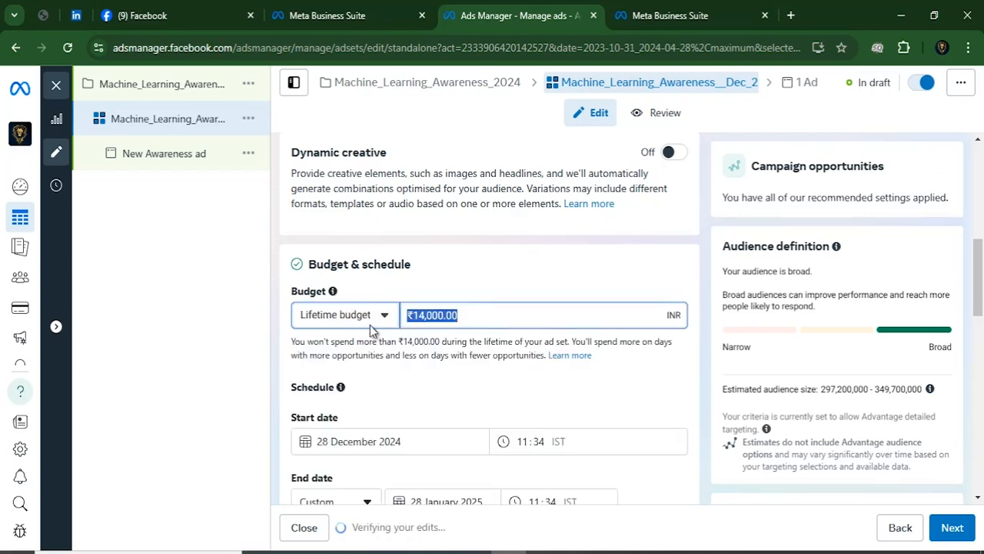
text(20,00)
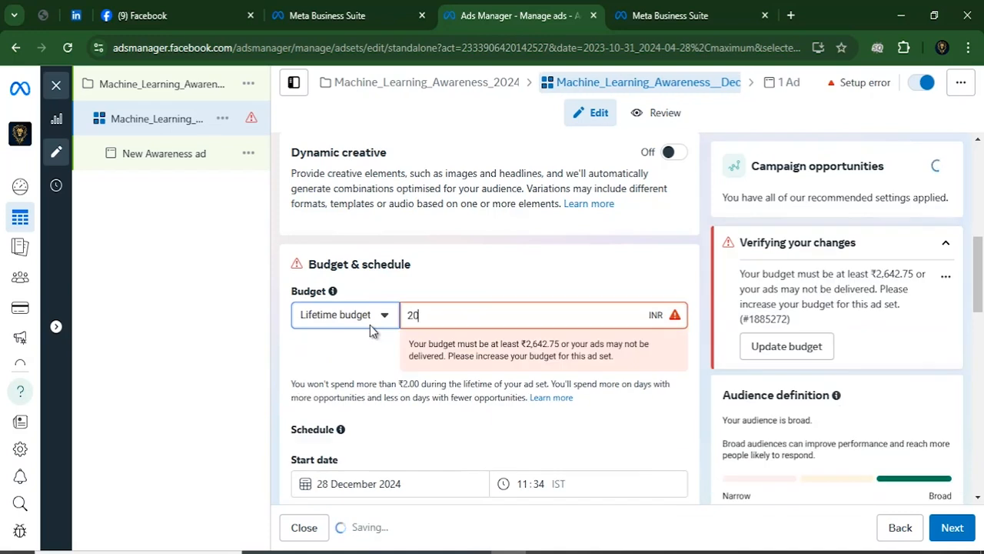
text(0)
Schedule the ad set to start on 29 December 2024 and end on 11 January 2025
scroll(402, 387, down, 3)
click(378, 289)
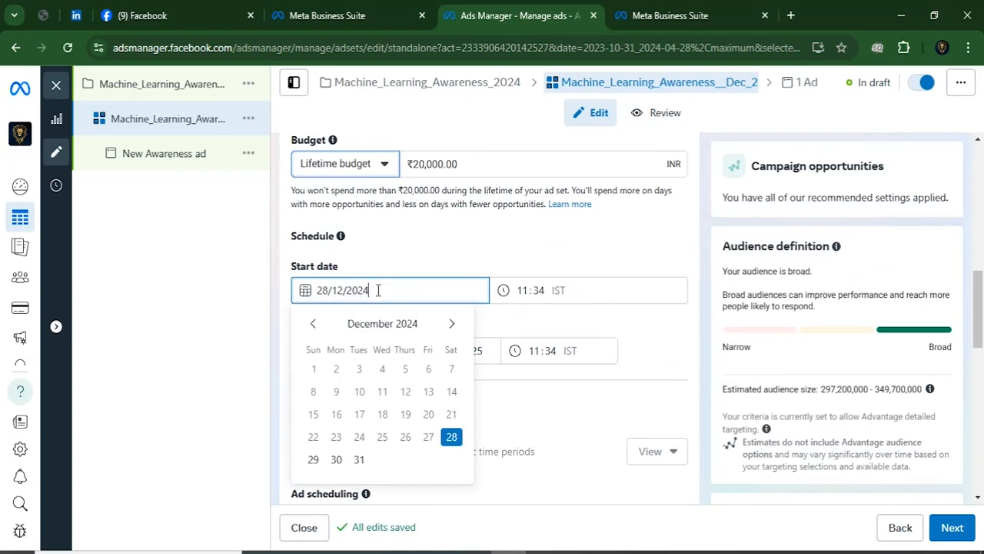
click(314, 459)
click(341, 363)
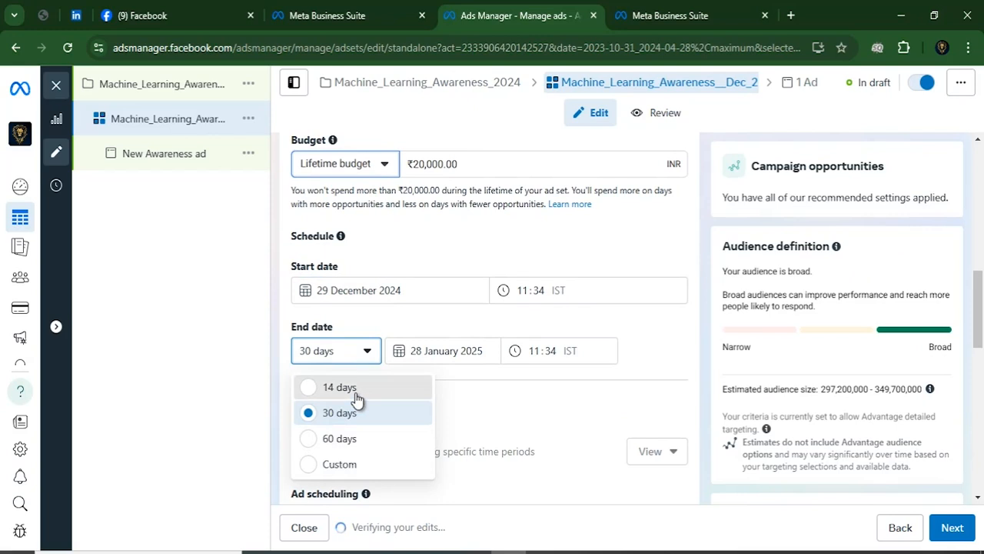
click(356, 390)
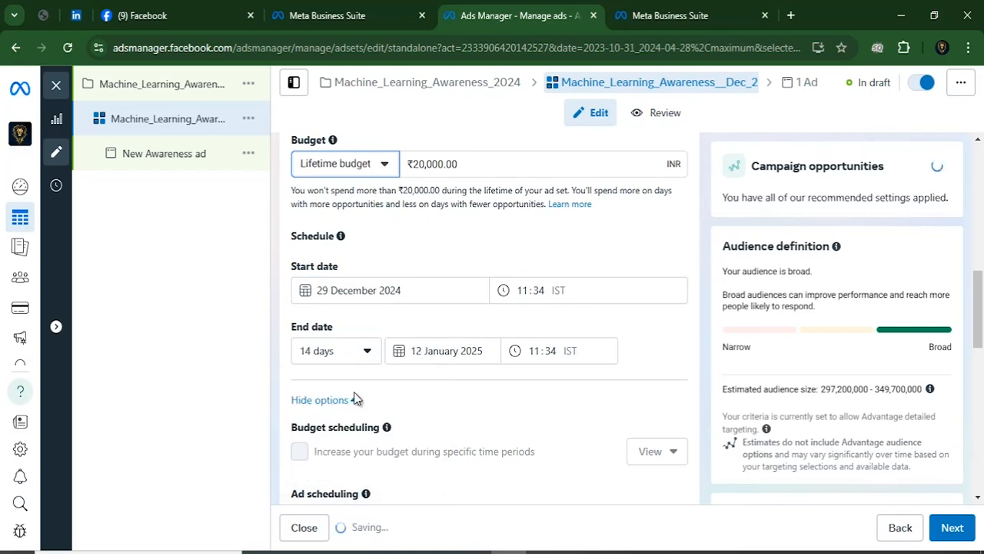
click(452, 352)
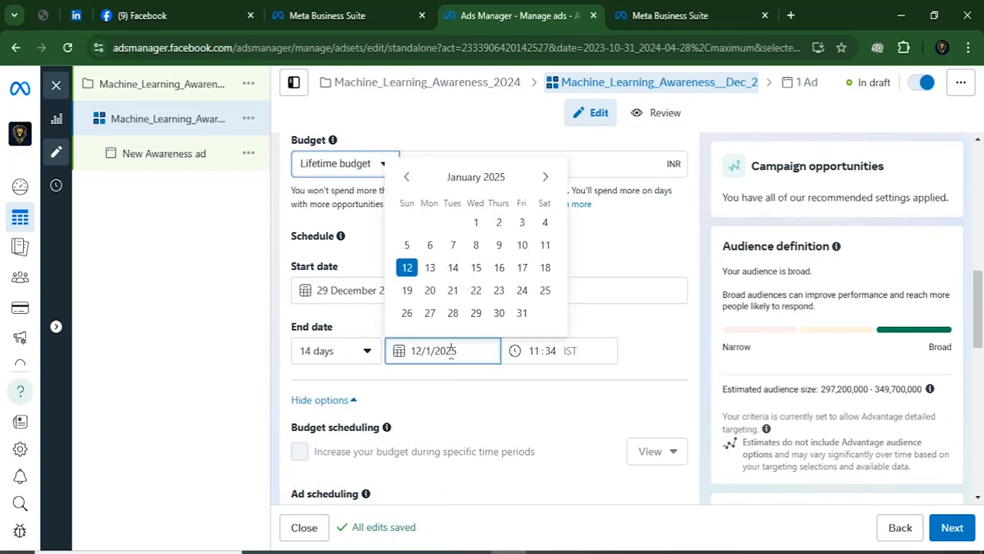
click(544, 245)
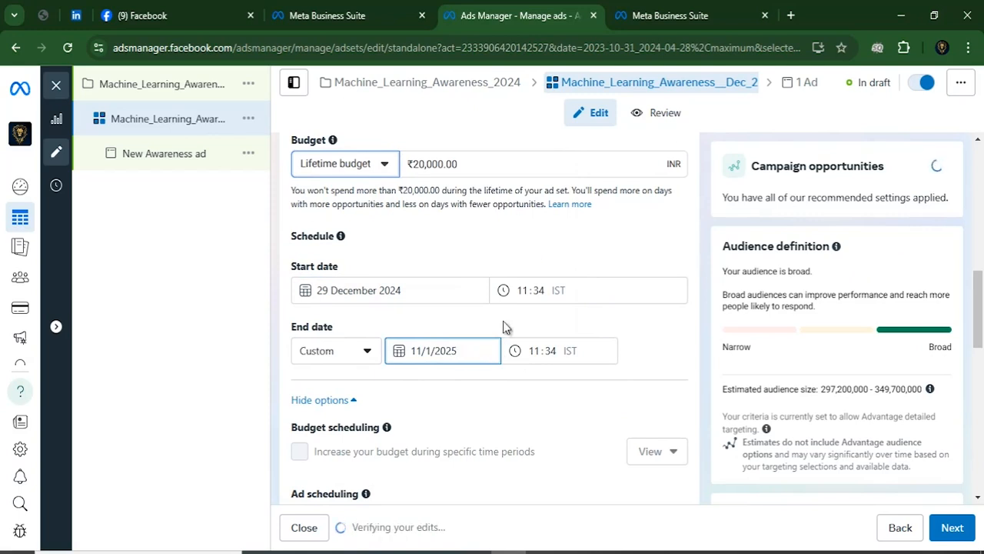
Set both the start time and the end time of the ad set's schedule to 17:00
click(516, 290)
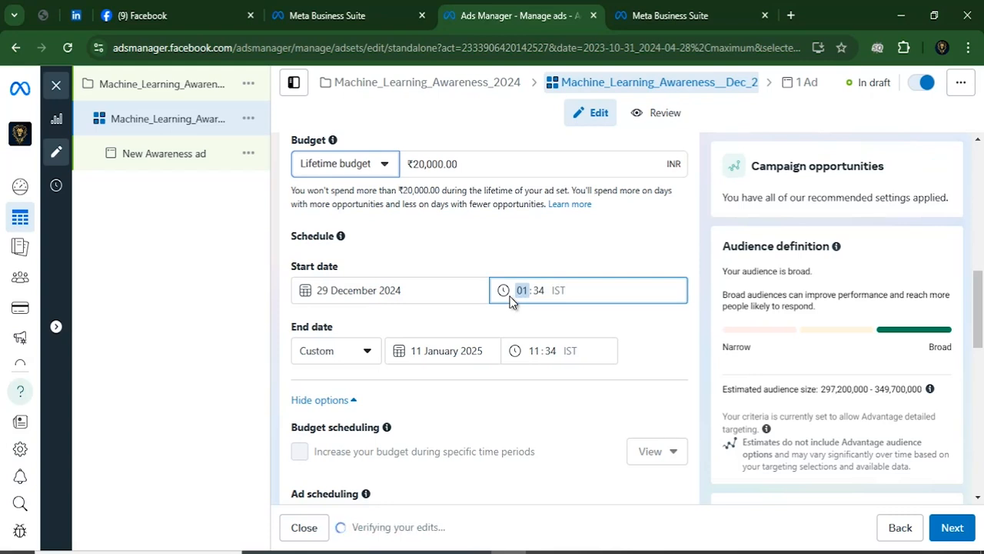
text(17:)
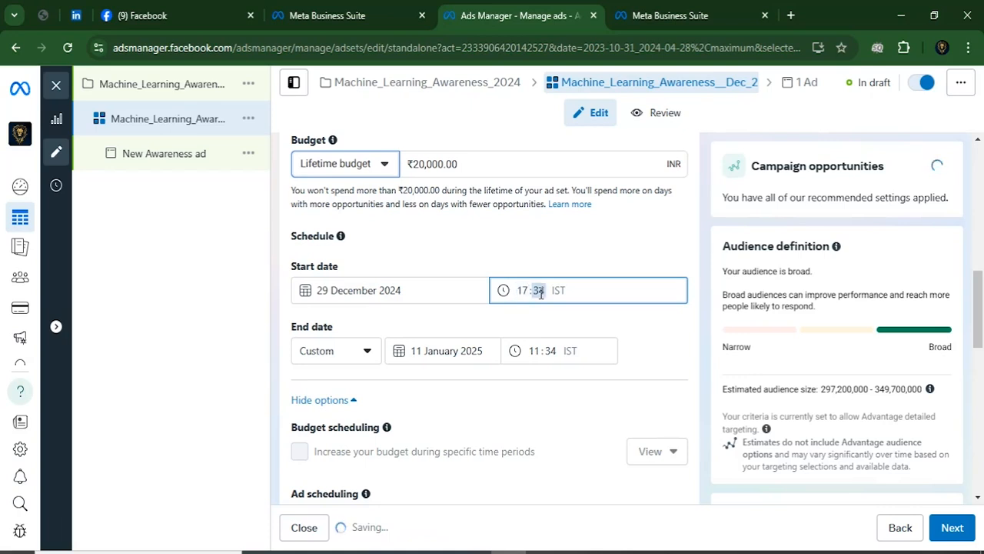
text(00)
click(566, 347)
text(18)
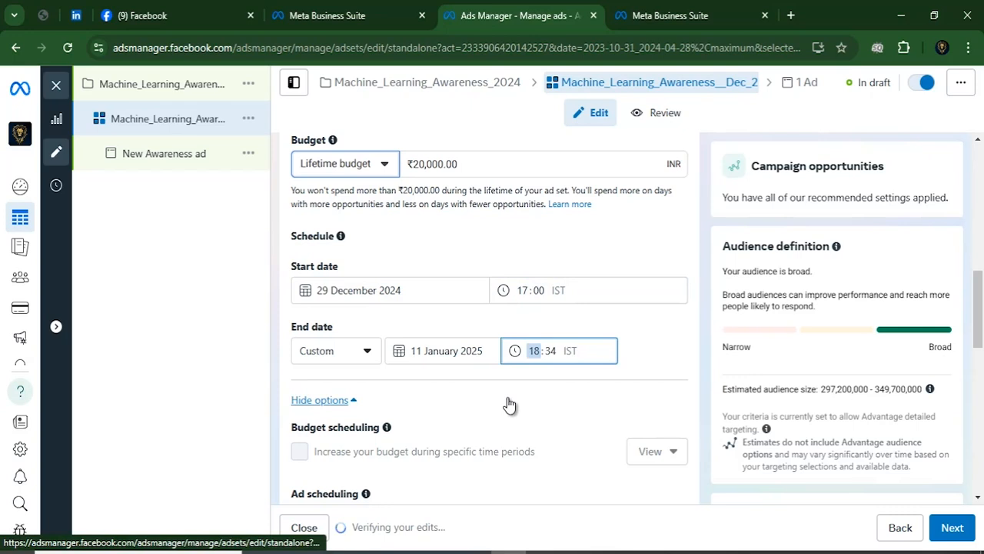
text(001700)
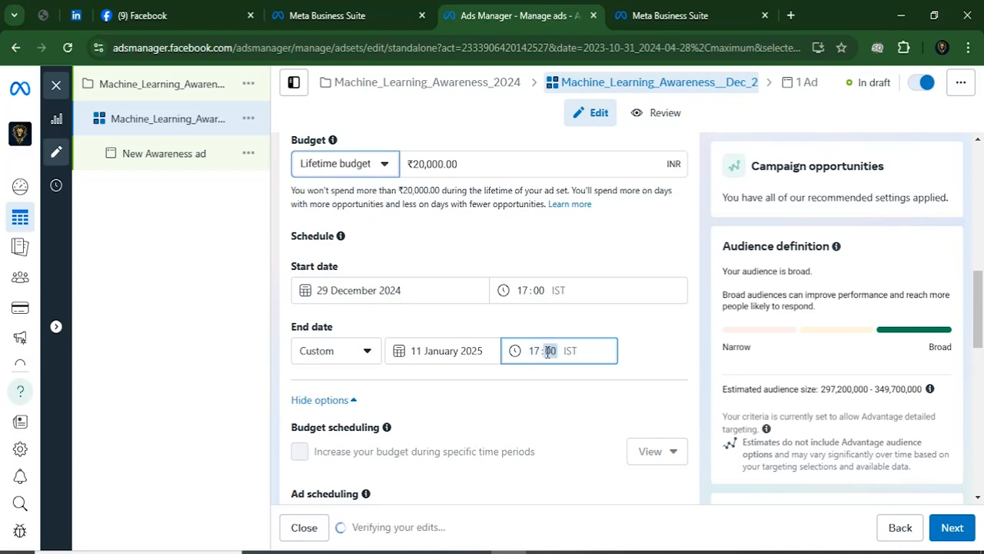
Replace India with Delhi, India as the included audience location
scroll(467, 407, down, 2)
scroll(467, 407, down, 3)
click(663, 221)
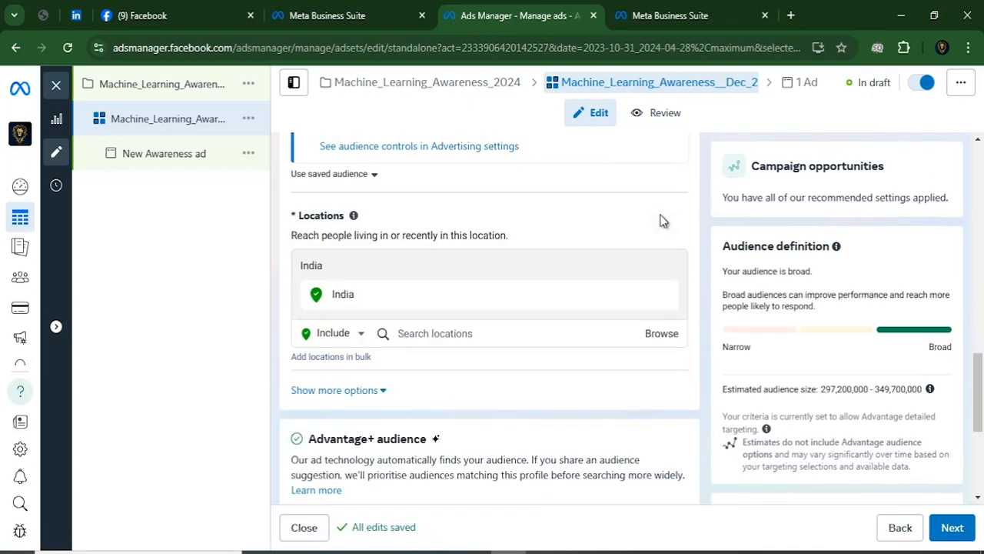
click(432, 335)
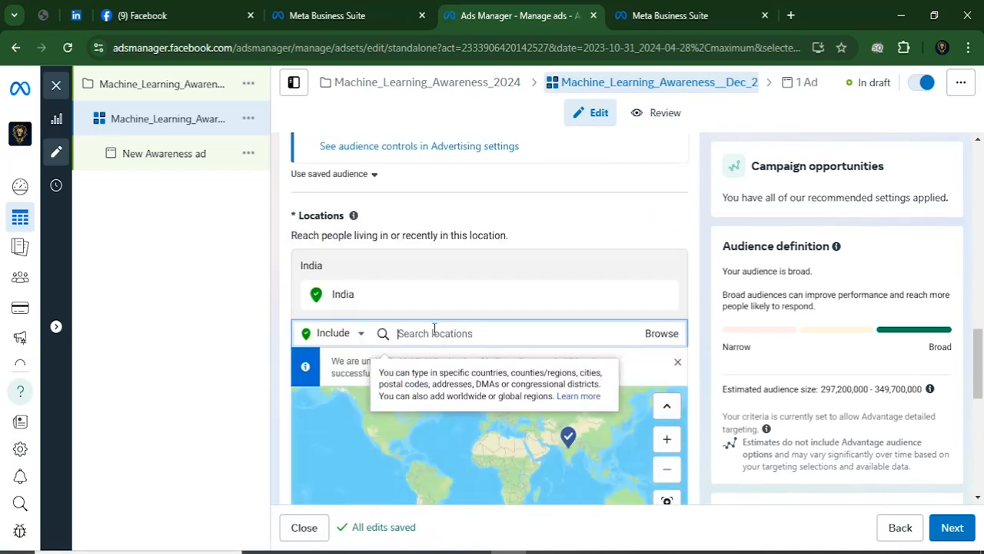
text(delhi)
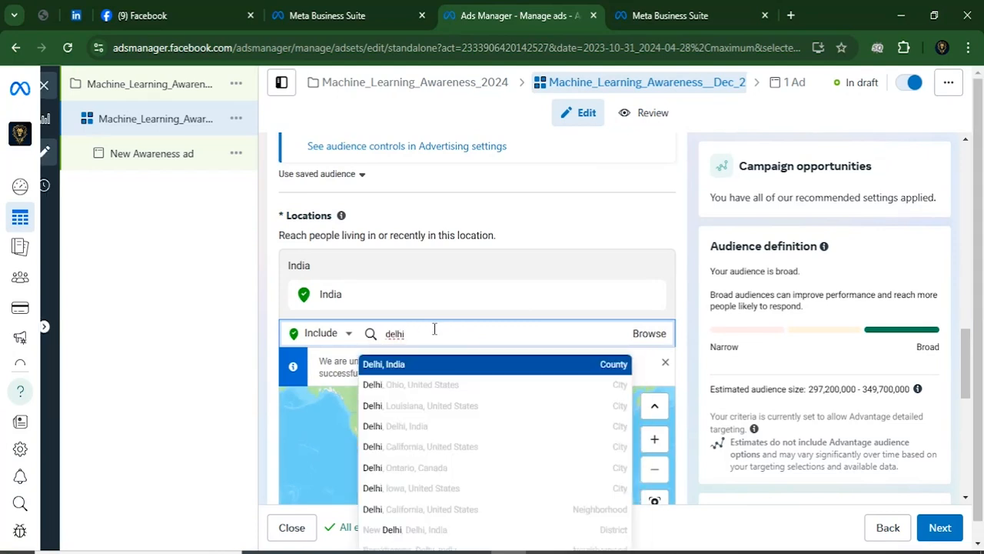
key(Return)
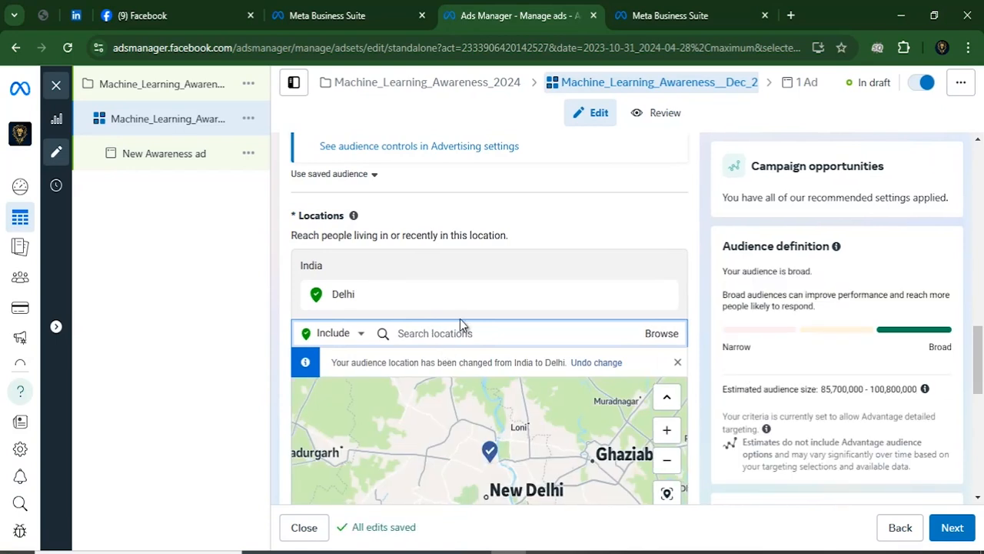
Add Noida, Uttar Pradesh to the audience locations and set its radius to 80 km
text(noida)
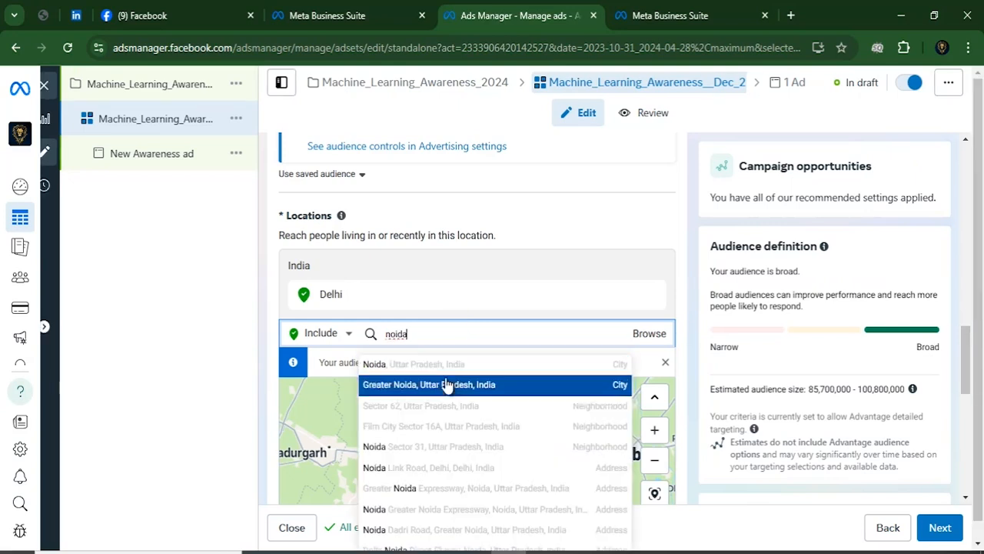
click(440, 366)
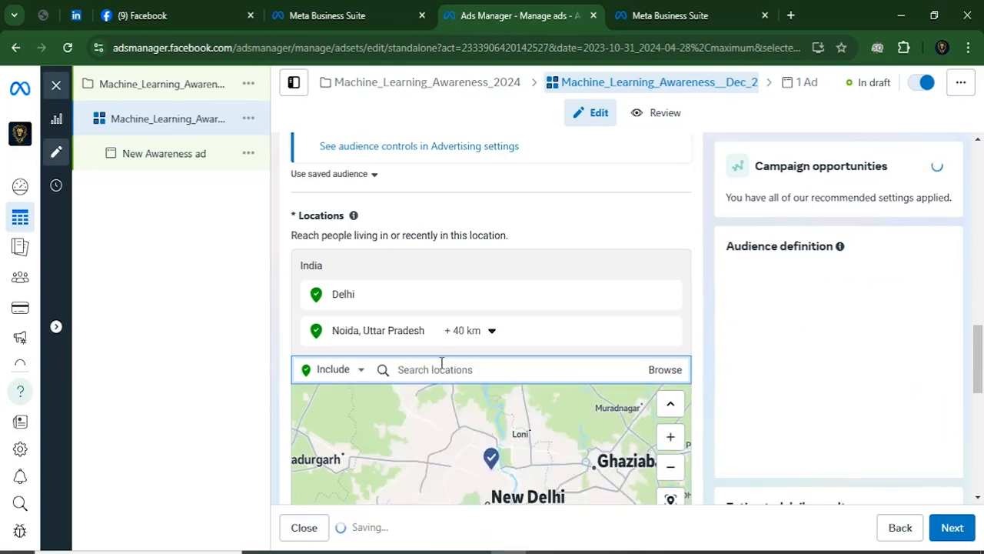
click(476, 331)
drag(493, 432, 526, 428)
click(599, 333)
Examine the targeted area around Delhi and Noida on the location map
scroll(547, 409, down, 3)
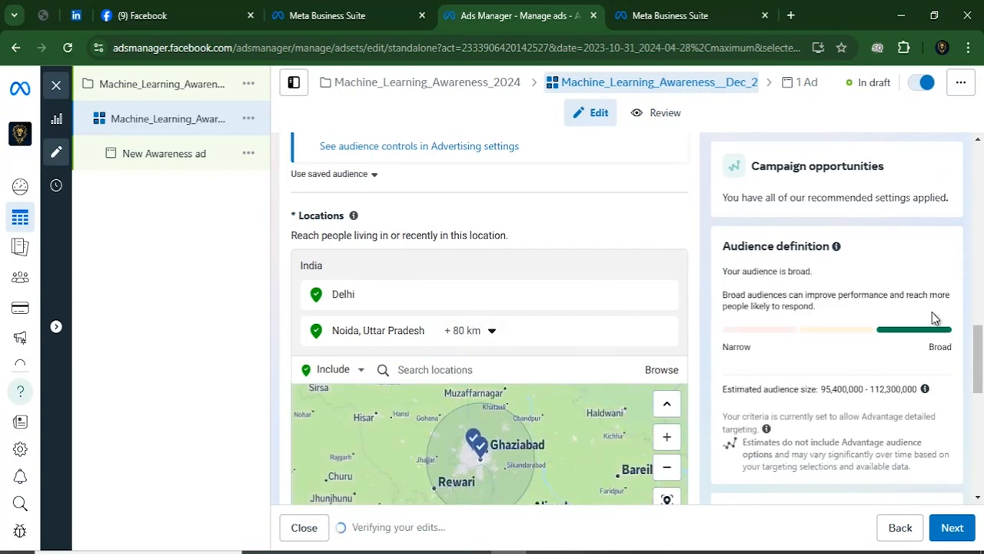
scroll(980, 350, down, 2)
scroll(481, 296, up, 1)
scroll(512, 345, down, 1)
scroll(479, 283, up, 1)
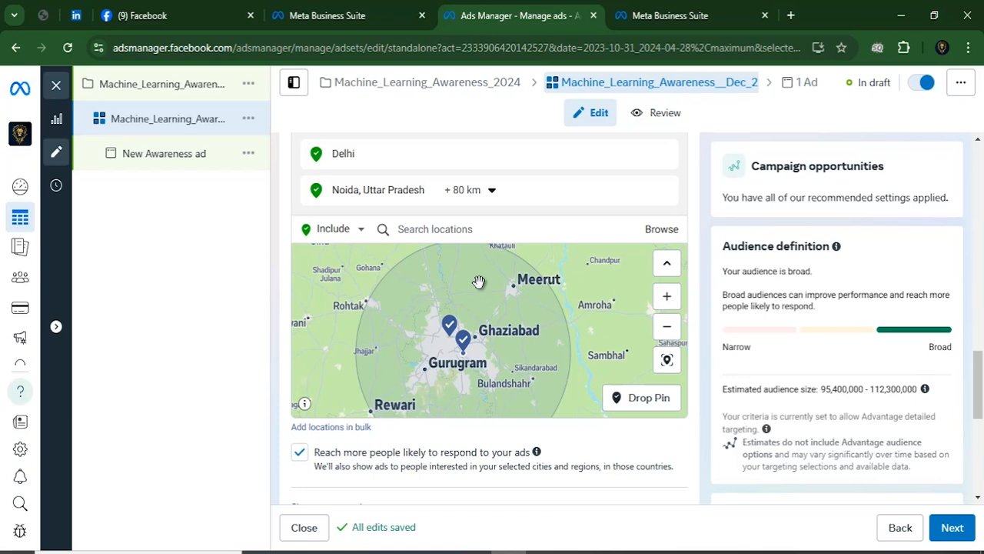
scroll(481, 349, up, 1)
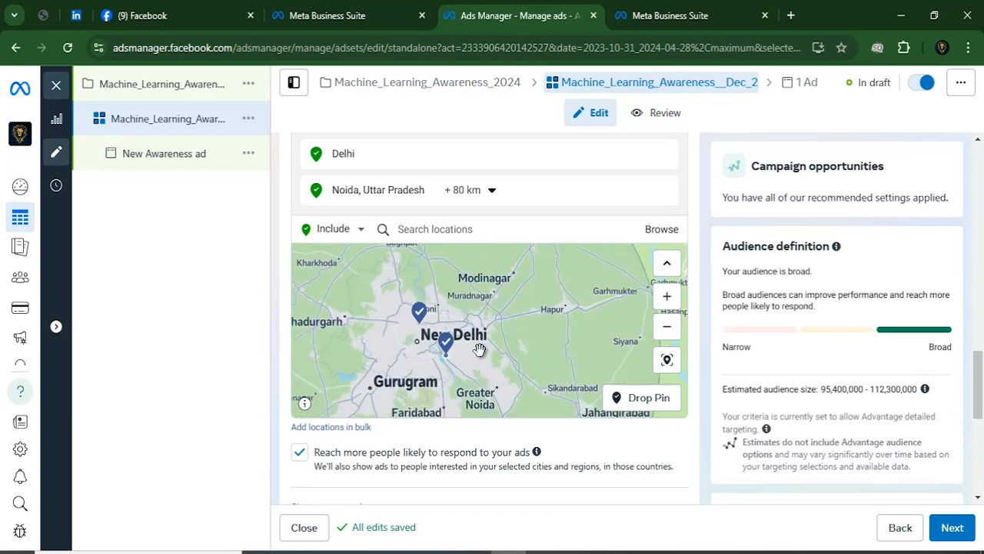
scroll(438, 355, up, 1)
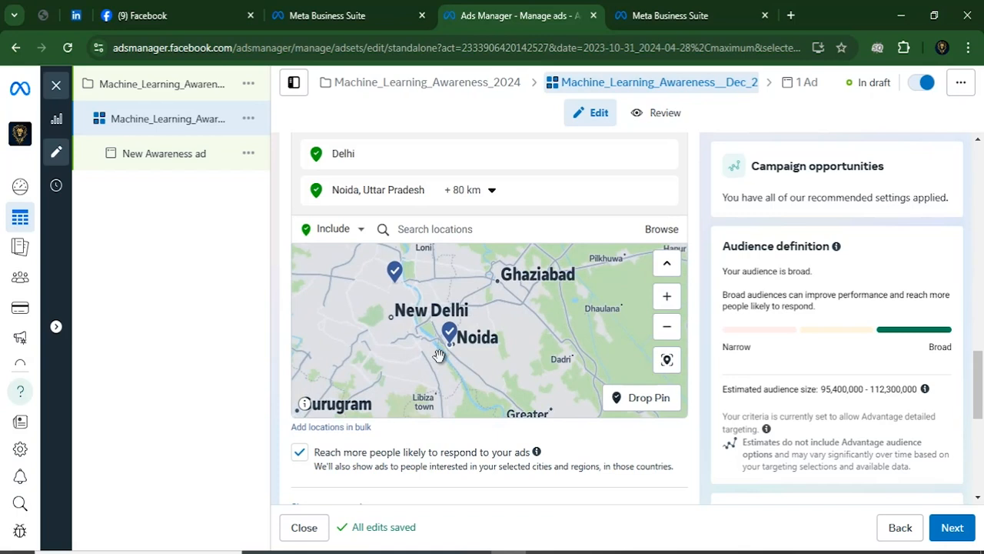
scroll(438, 356, down, 3)
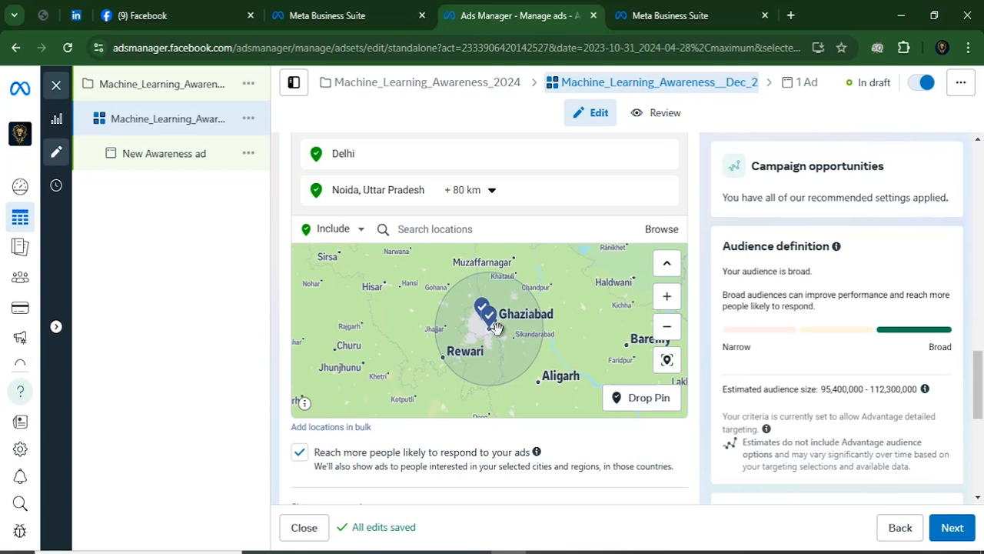
Switch the ad set from Advantage+ audience to the original audience options
scroll(471, 435, down, 1)
scroll(470, 438, down, 1)
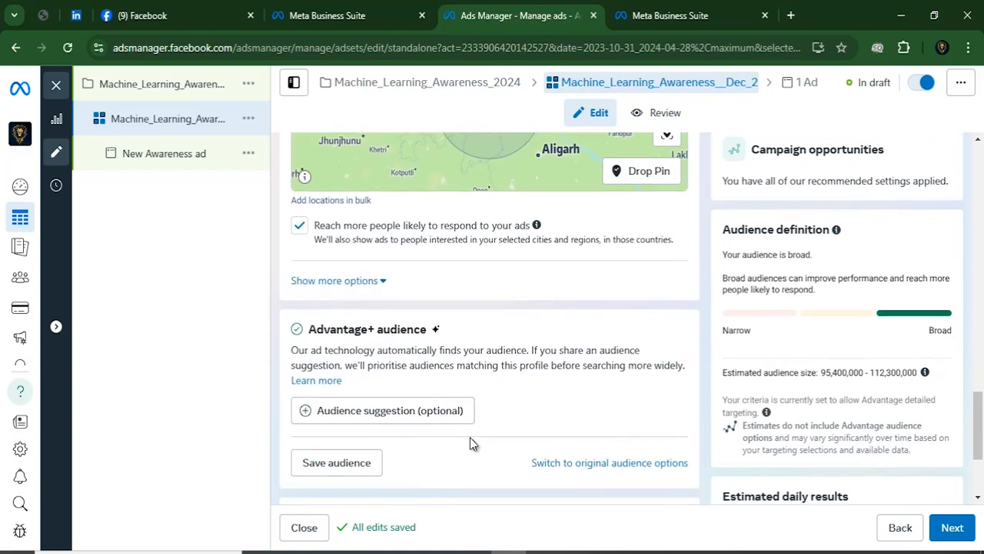
scroll(470, 436, down, 1)
scroll(470, 429, down, 1)
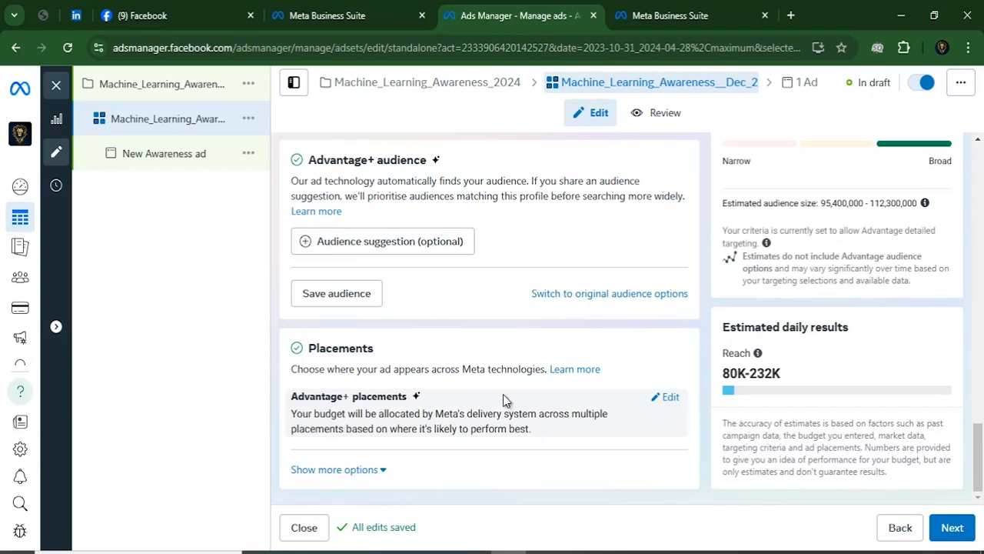
click(954, 536)
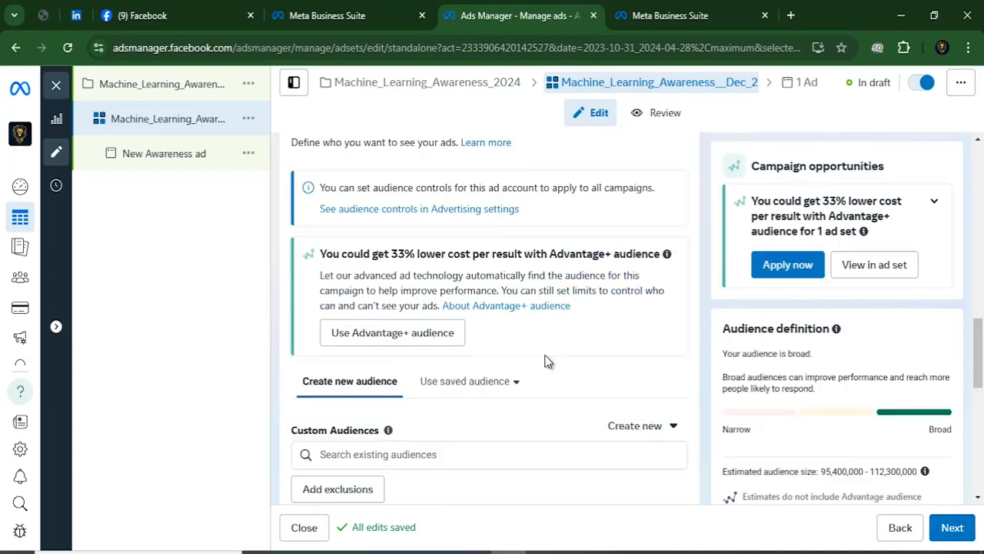
Set the audience's maximum age to 30 and restrict its gender to Men
scroll(546, 360, down, 1)
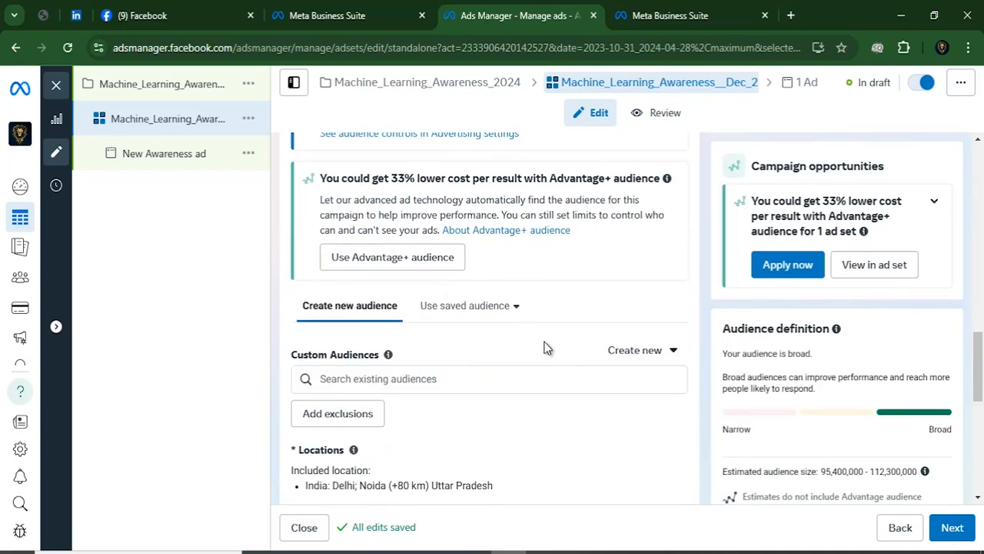
scroll(544, 347, down, 2)
mouse_move(544, 347)
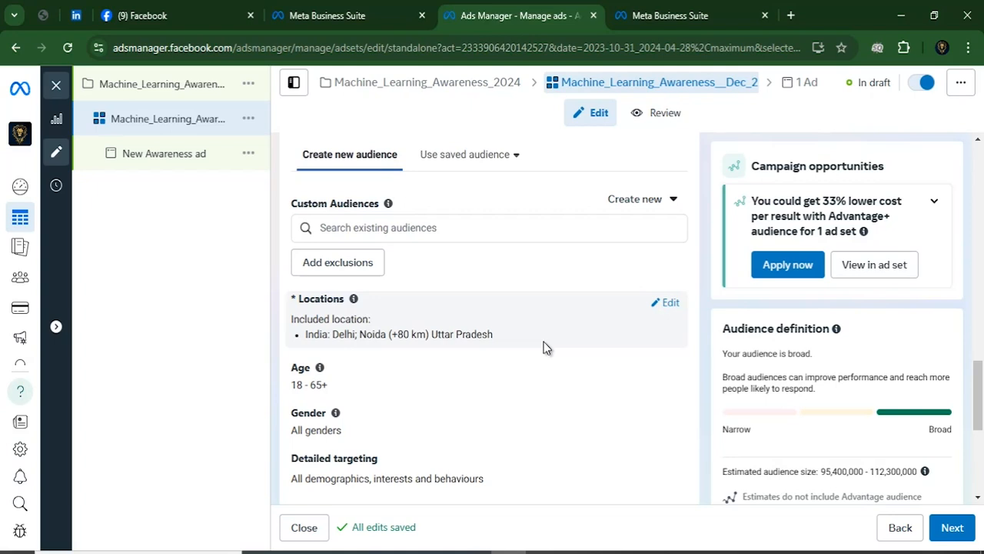
scroll(491, 401, down, 2)
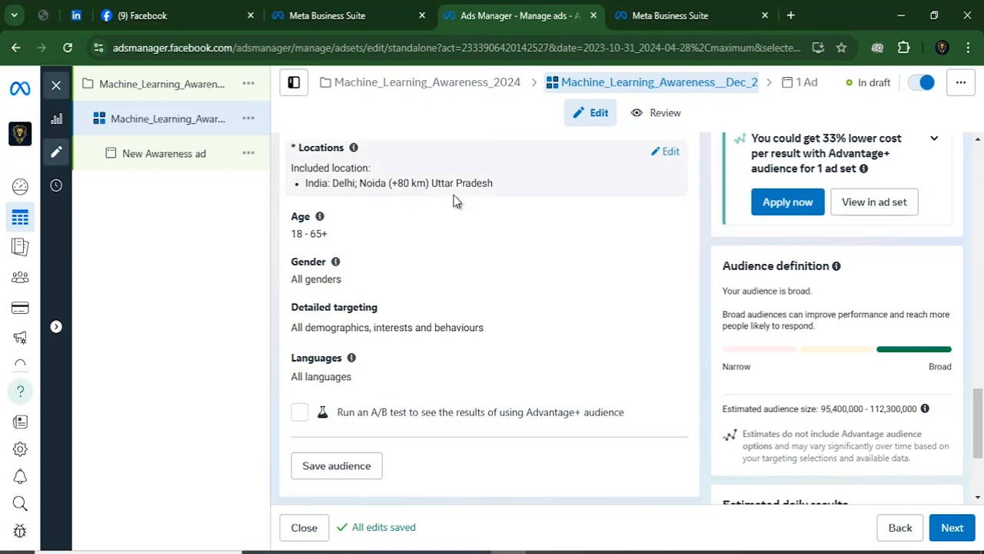
scroll(401, 203, up, 2)
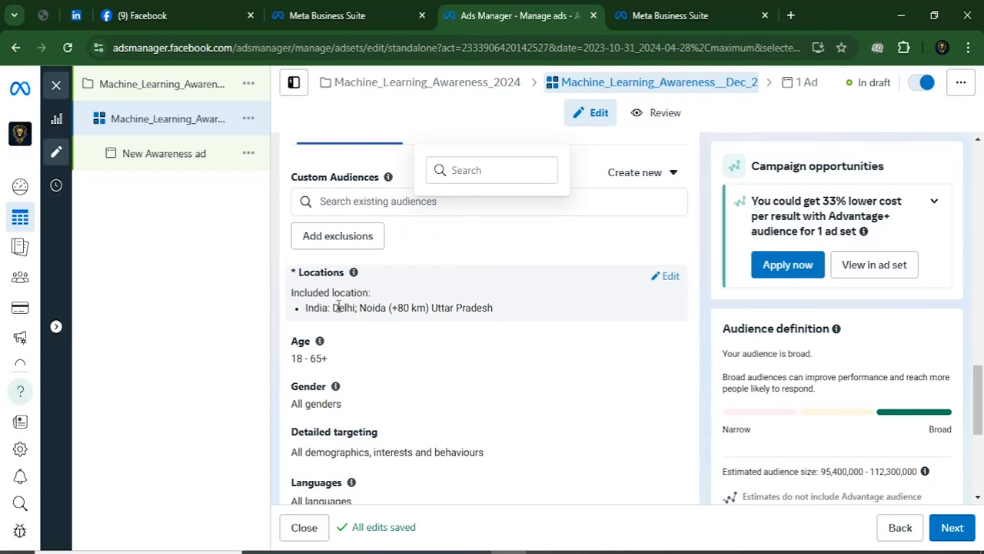
scroll(331, 296, down, 2)
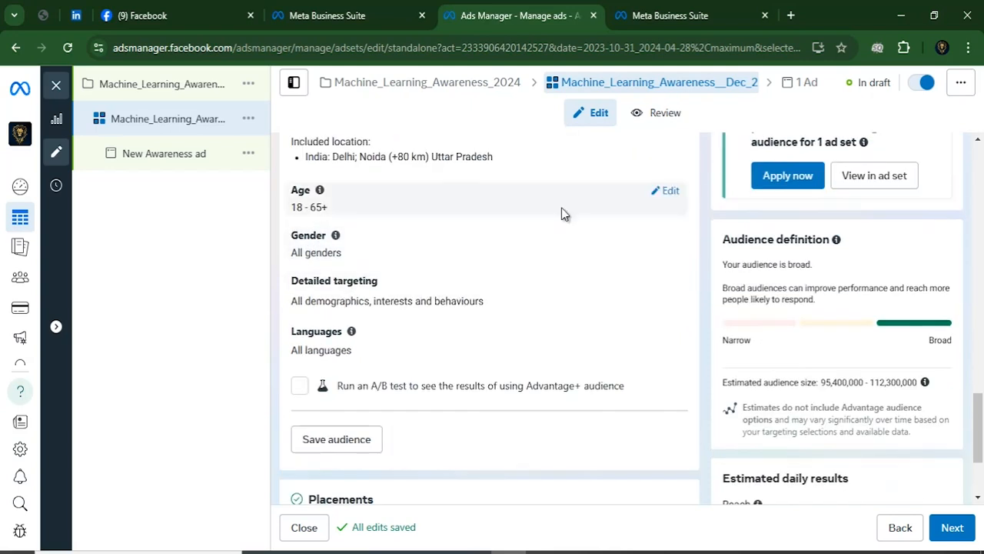
click(672, 192)
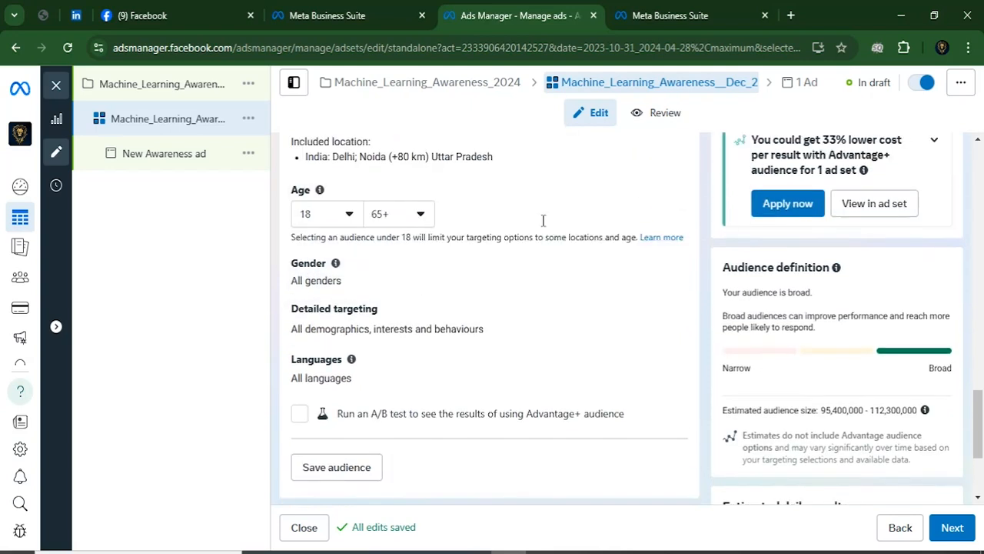
click(420, 218)
scroll(413, 353, up, 2)
scroll(413, 348, up, 10)
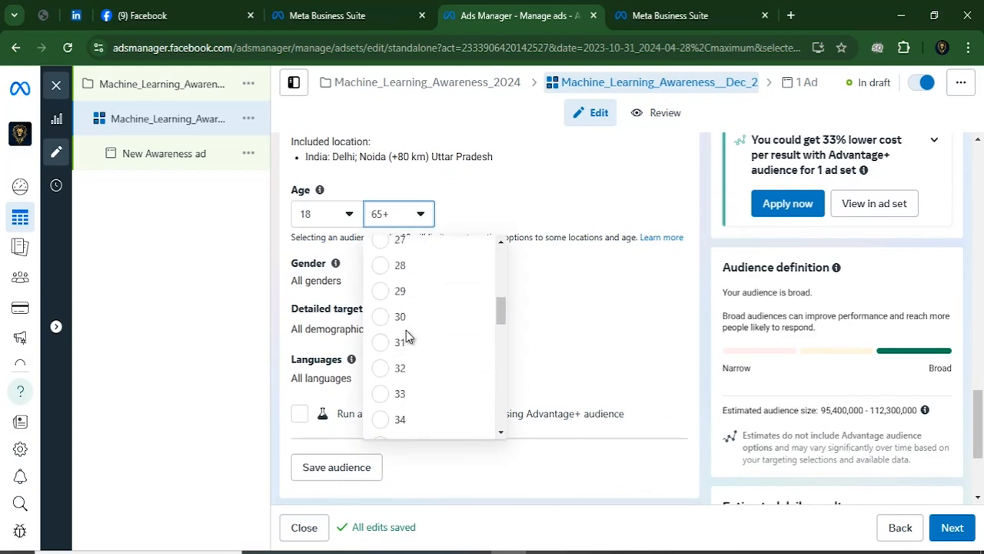
scroll(400, 315, down, 1)
scroll(389, 300, up, 1)
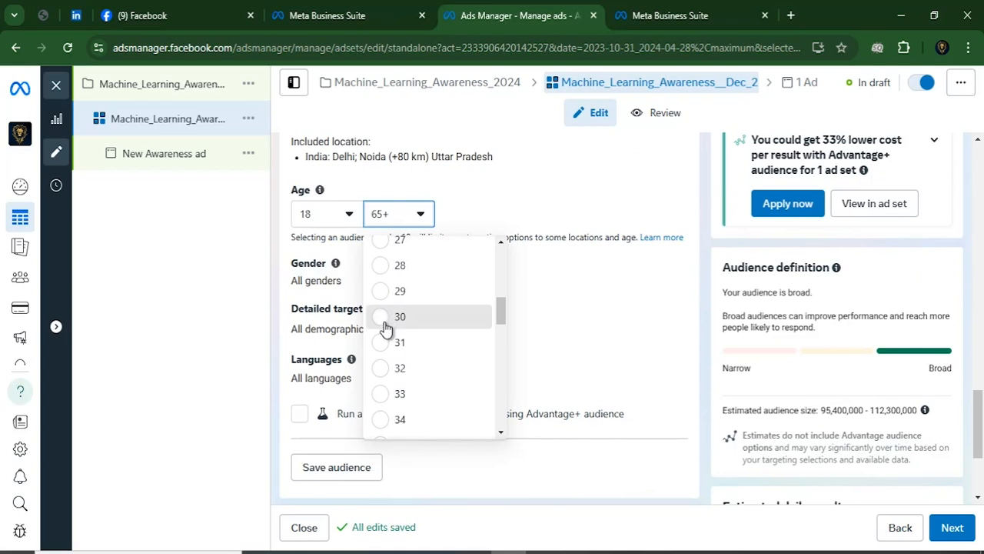
click(385, 321)
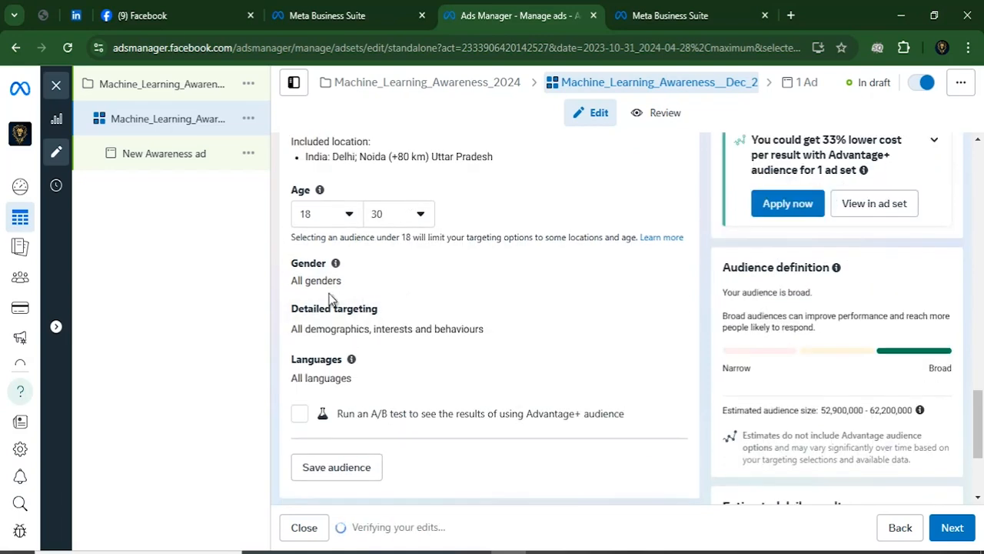
click(677, 268)
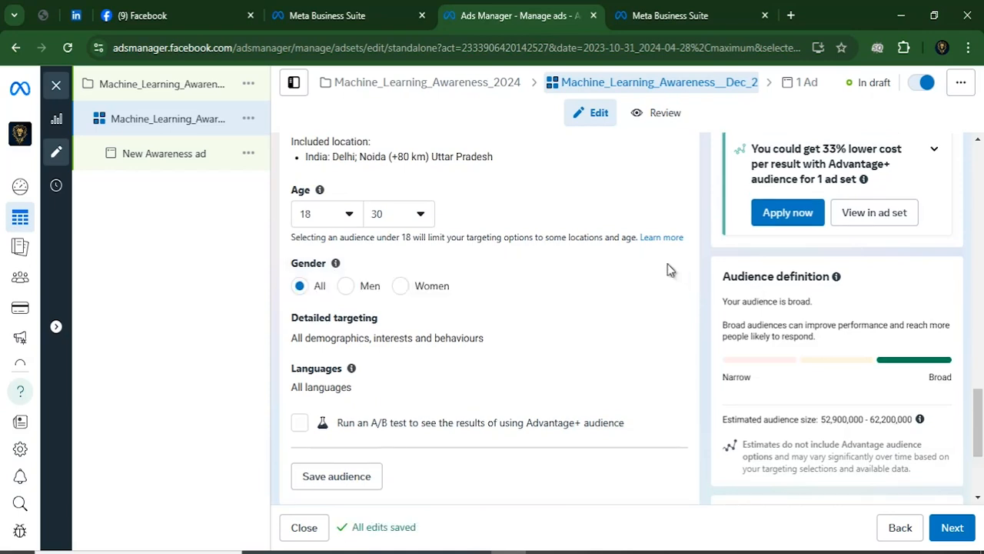
click(345, 285)
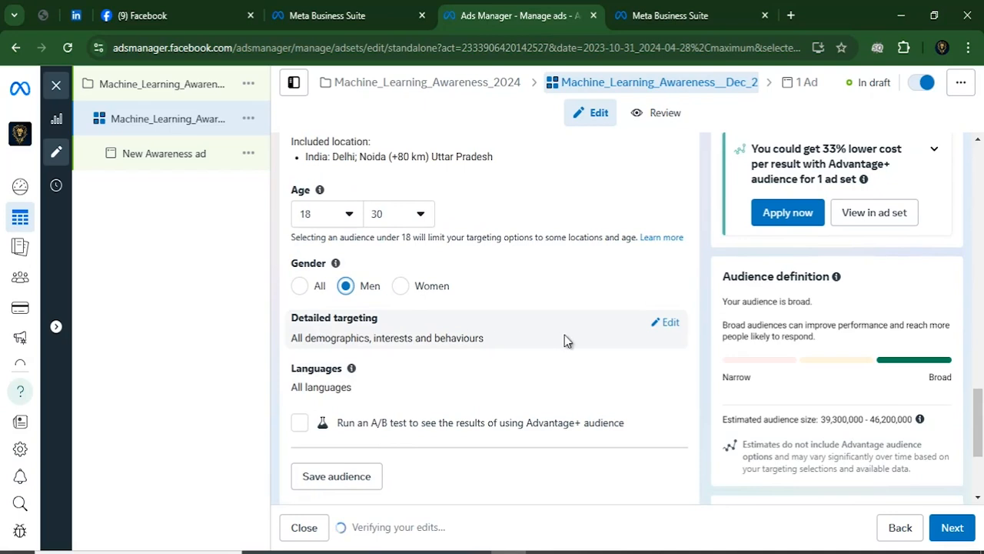
Search the detailed targeting for "college" and include the interest University (higher education)
click(671, 324)
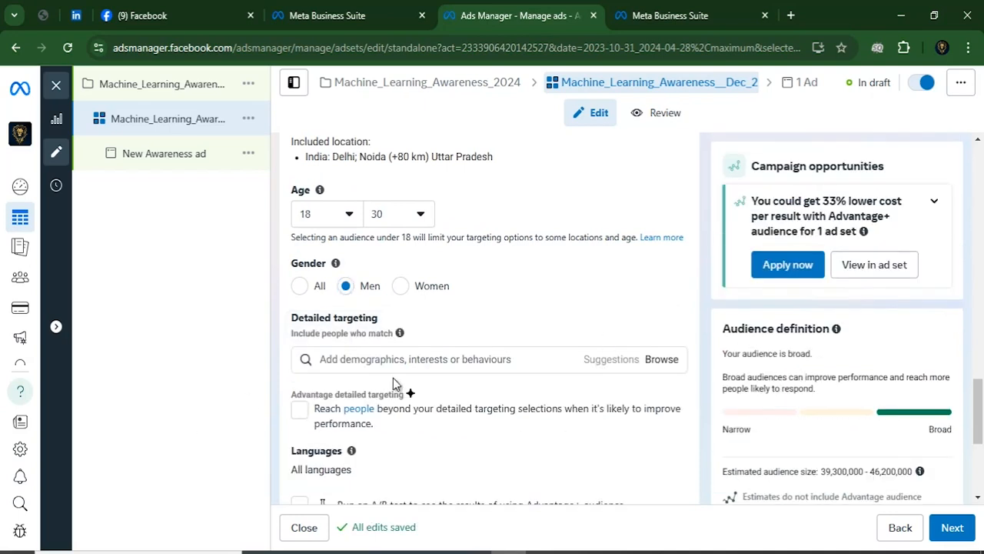
scroll(384, 381, down, 1)
click(443, 284)
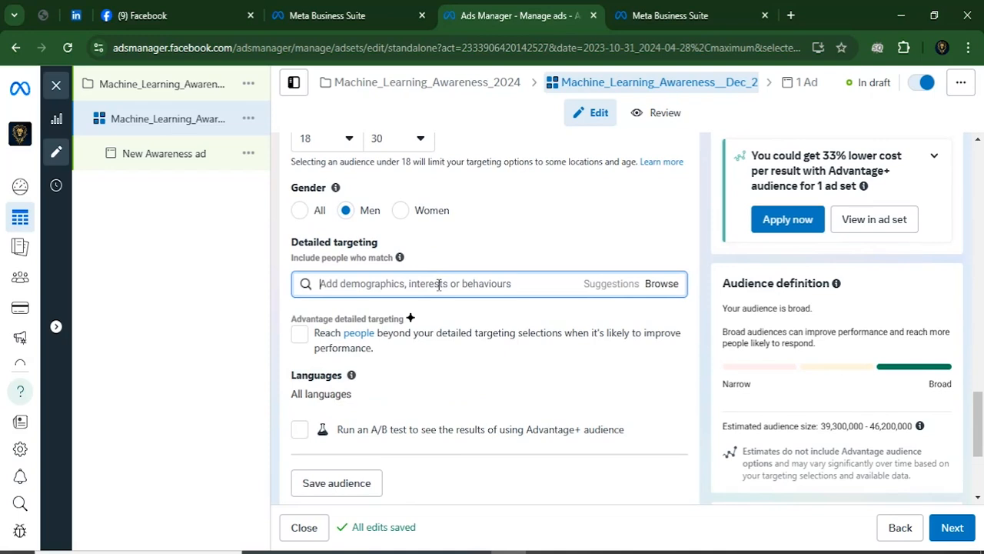
text(coll)
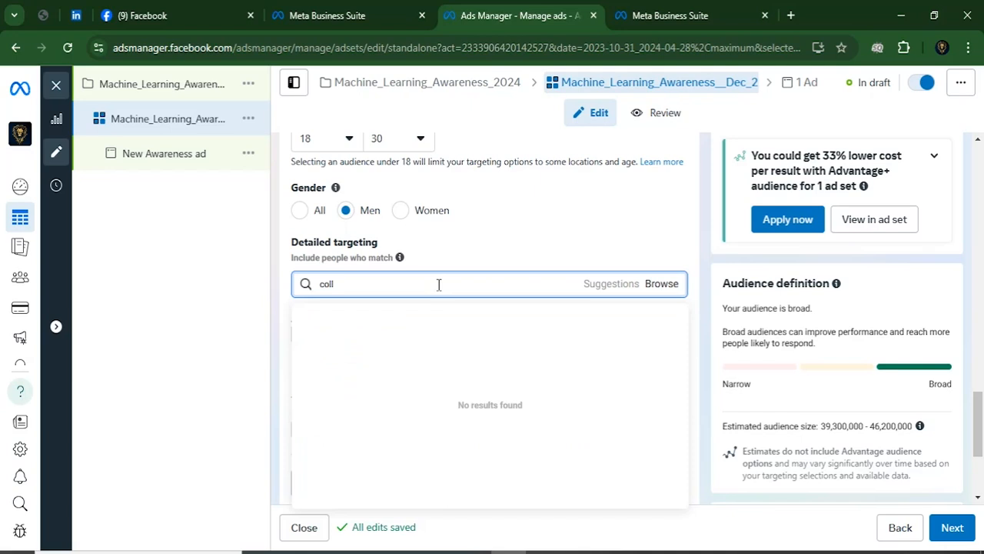
text(ege)
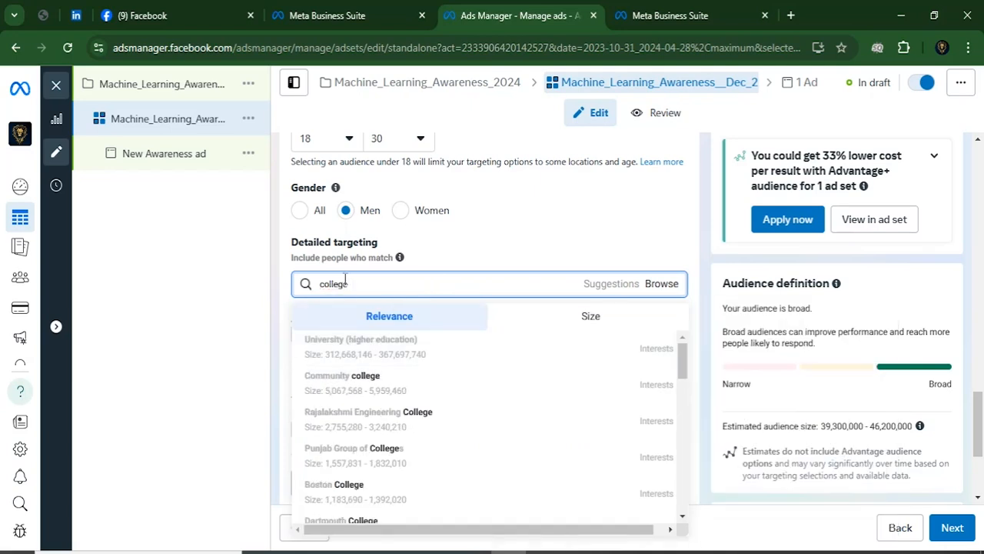
scroll(419, 385, down, 1)
scroll(420, 381, down, 1)
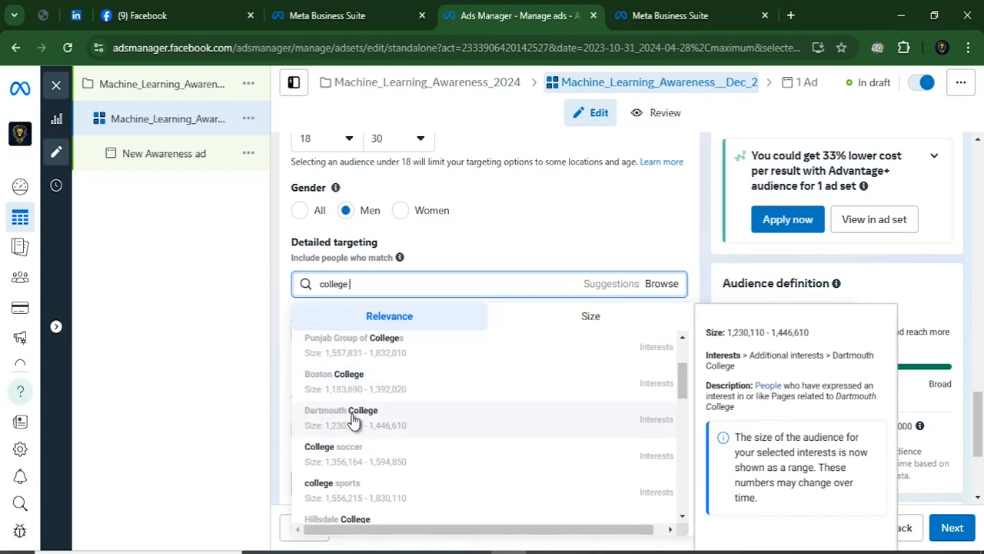
scroll(354, 427, up, 3)
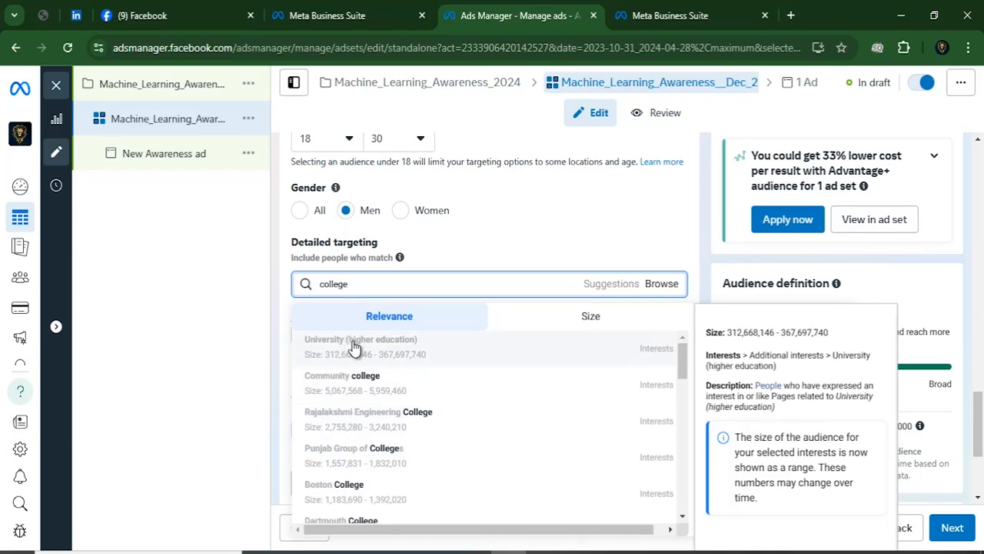
click(353, 346)
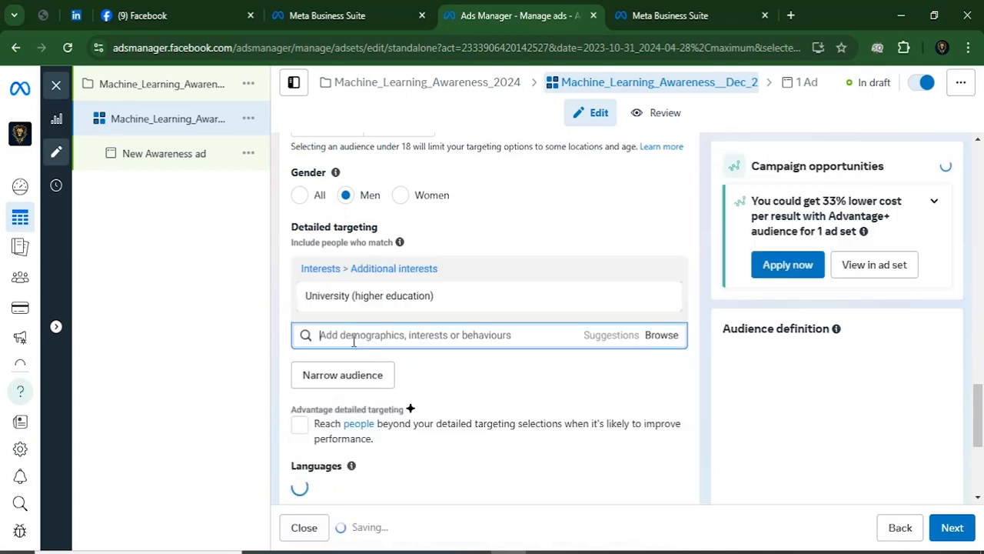
Search the detailed targeting for "techn" and include the interest Technology (computers and electronics)
scroll(391, 342, down, 2)
scroll(382, 377, up, 3)
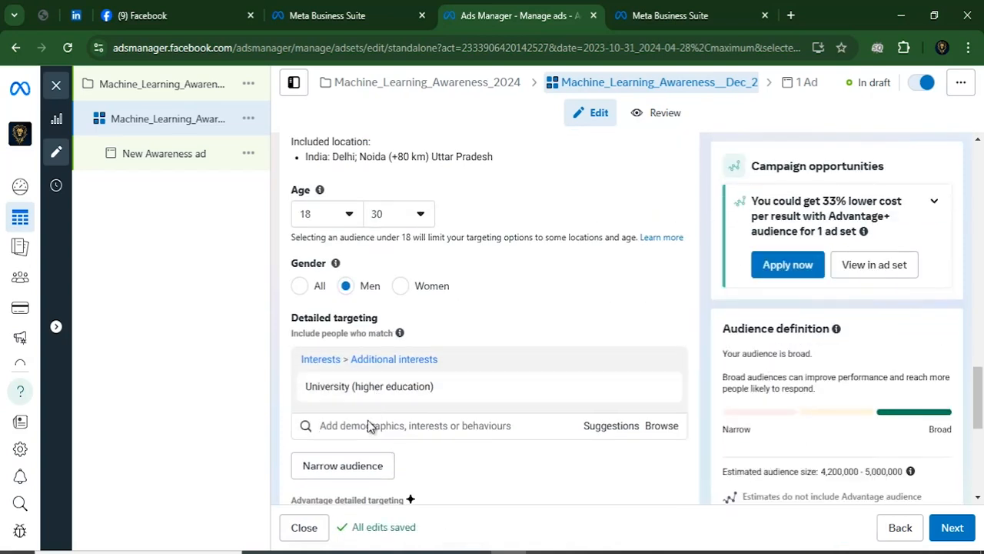
scroll(365, 434, down, 1)
scroll(355, 424, down, 1)
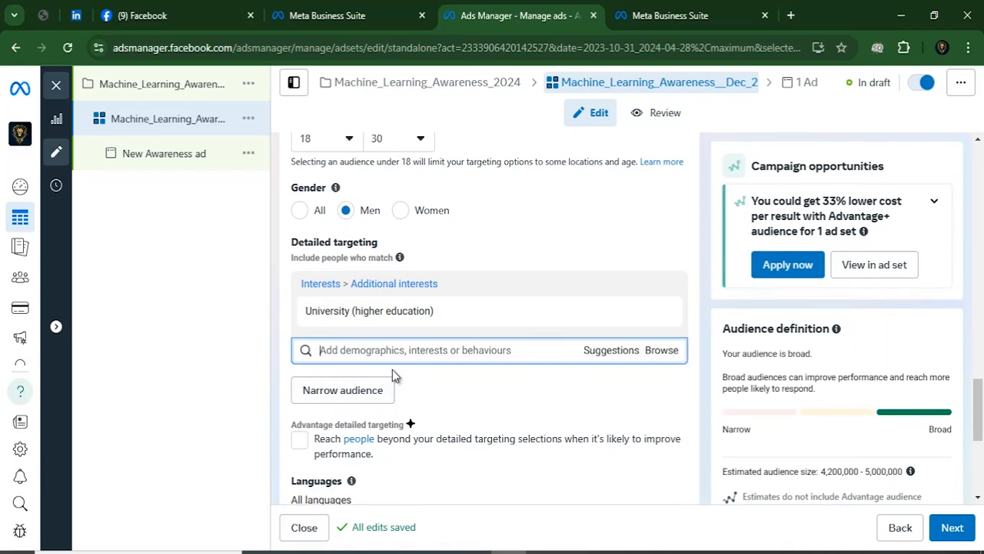
text(tedhmol)
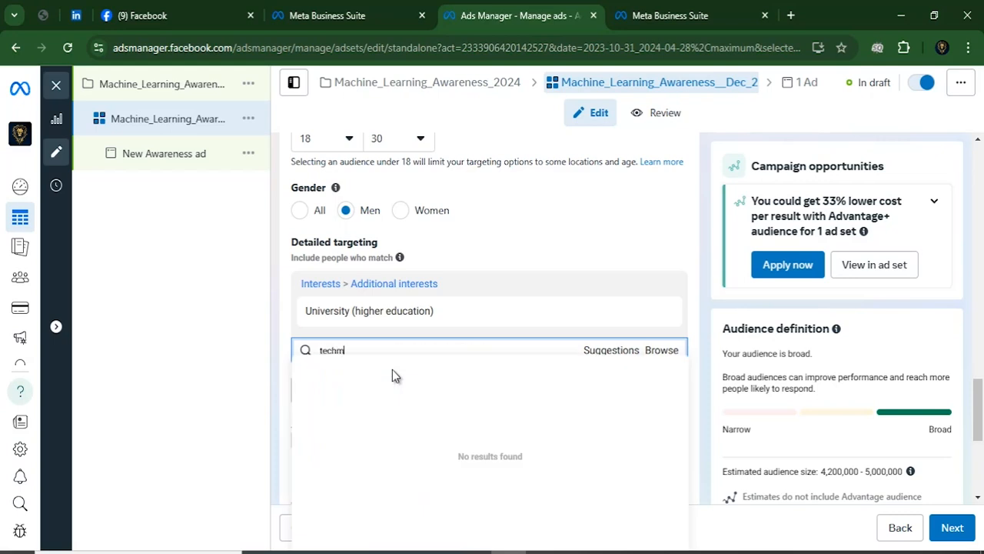
key(BackSpace)
key(BackSpace)
key(BackSpace)
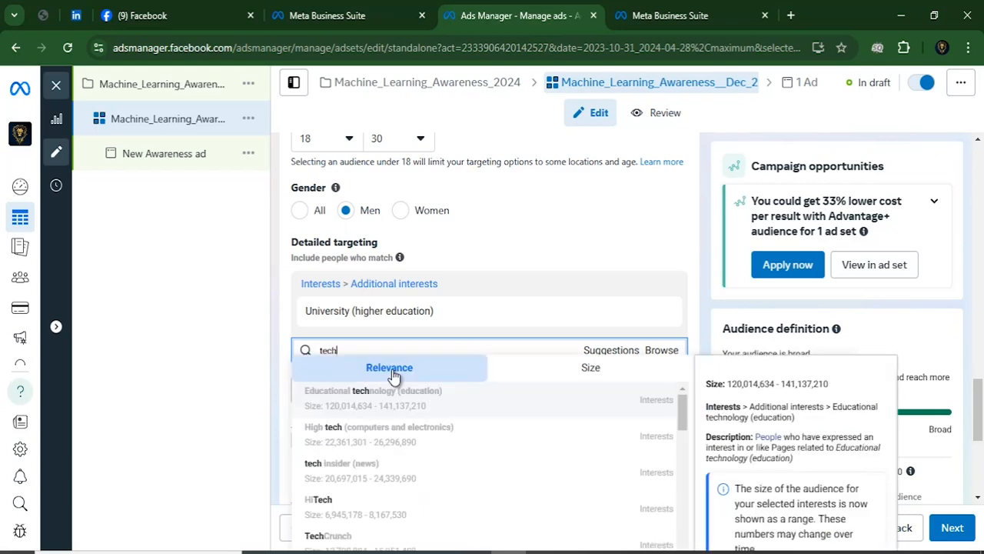
text(n)
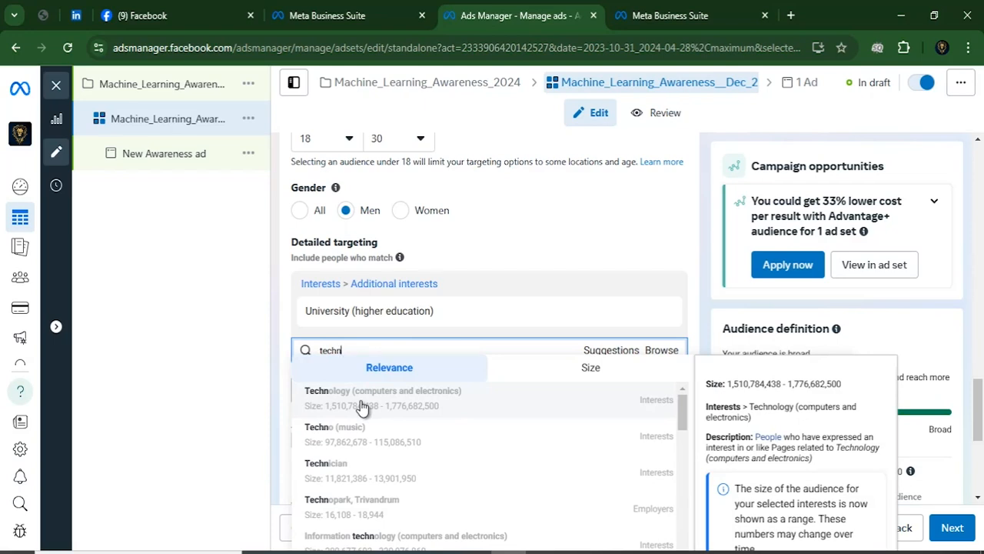
click(362, 401)
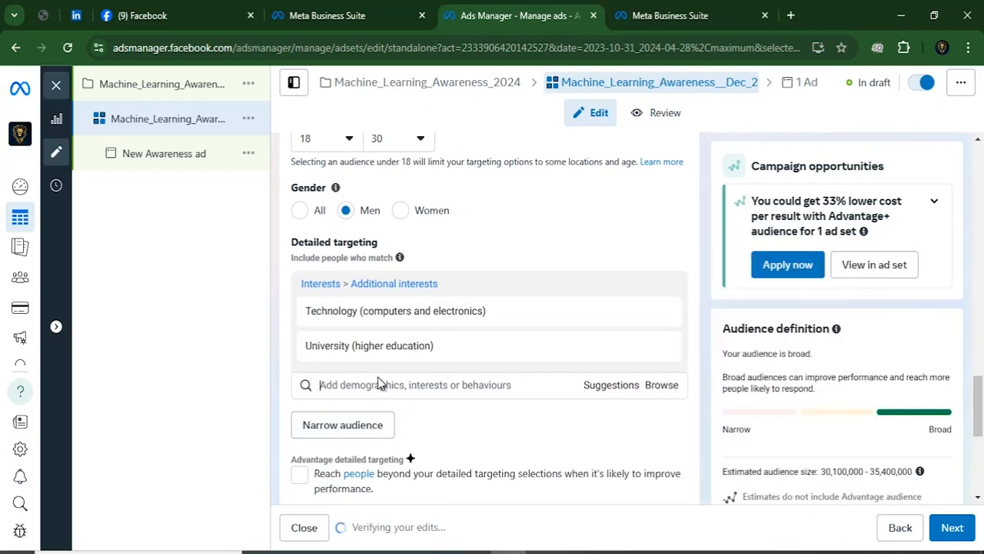
mouse_move(507, 343)
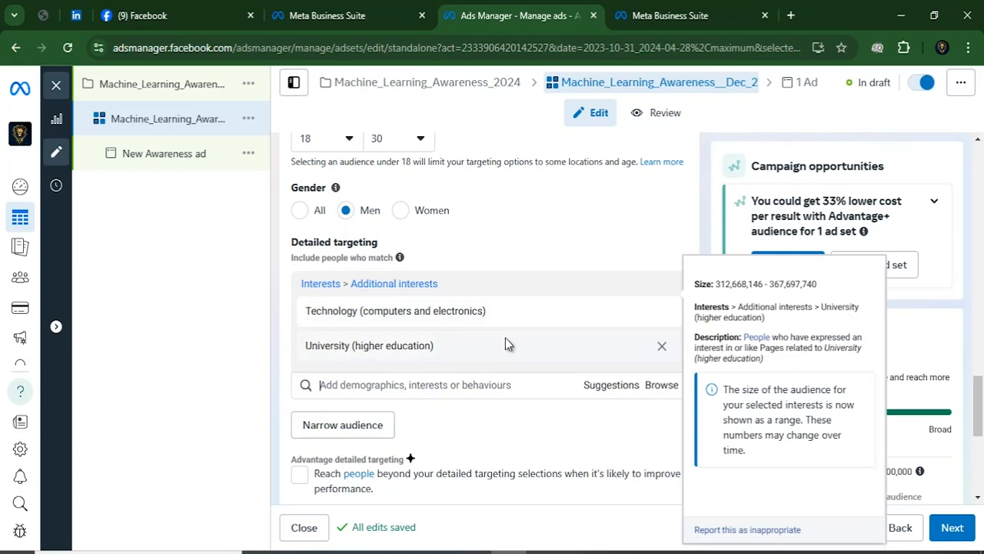
Save the defined audience under the name "Machine Learning 2024"
scroll(358, 406, down, 1)
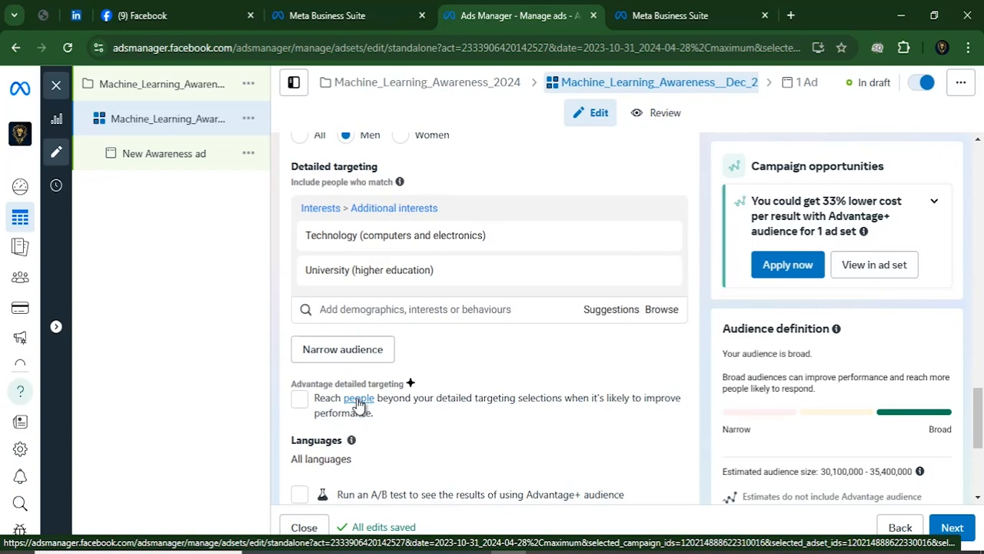
scroll(359, 403, down, 3)
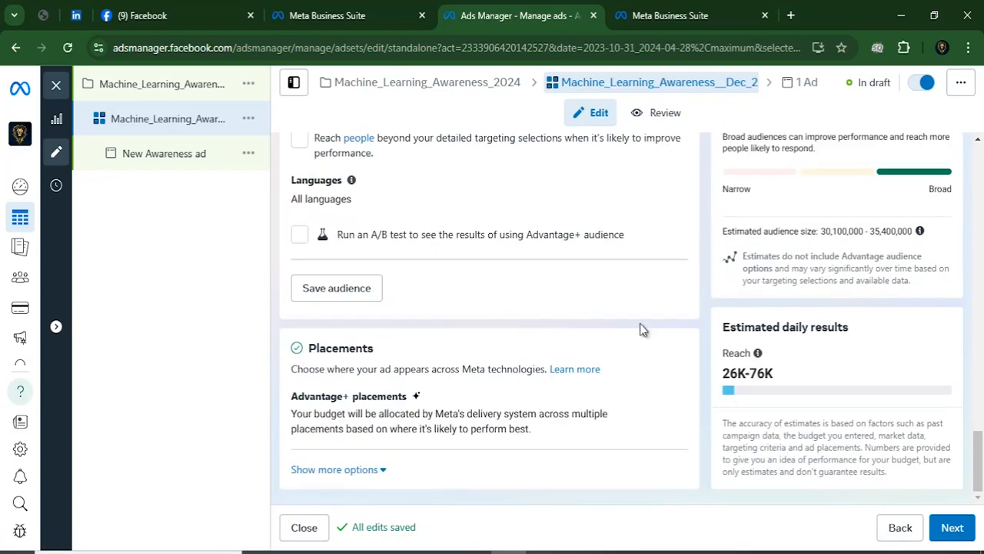
click(336, 289)
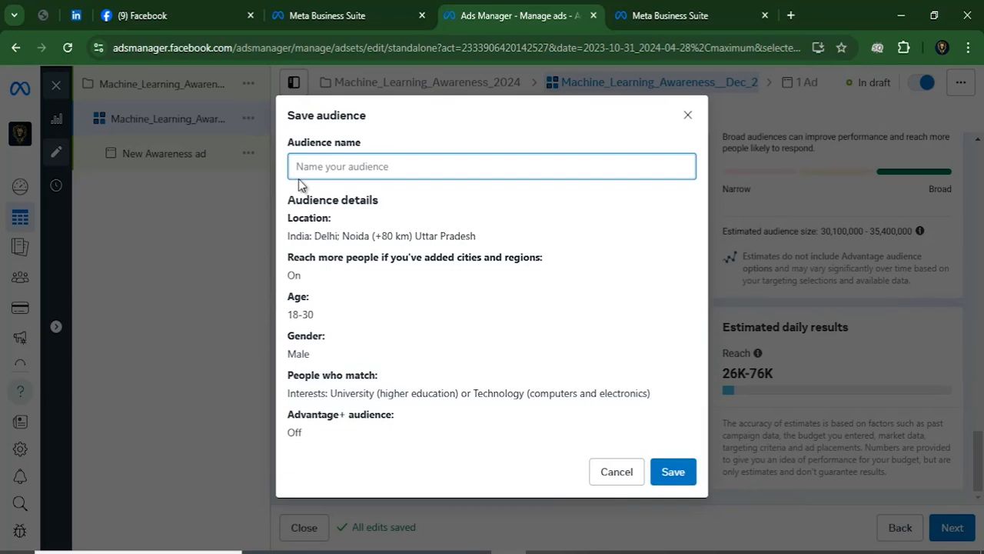
text(Machine)
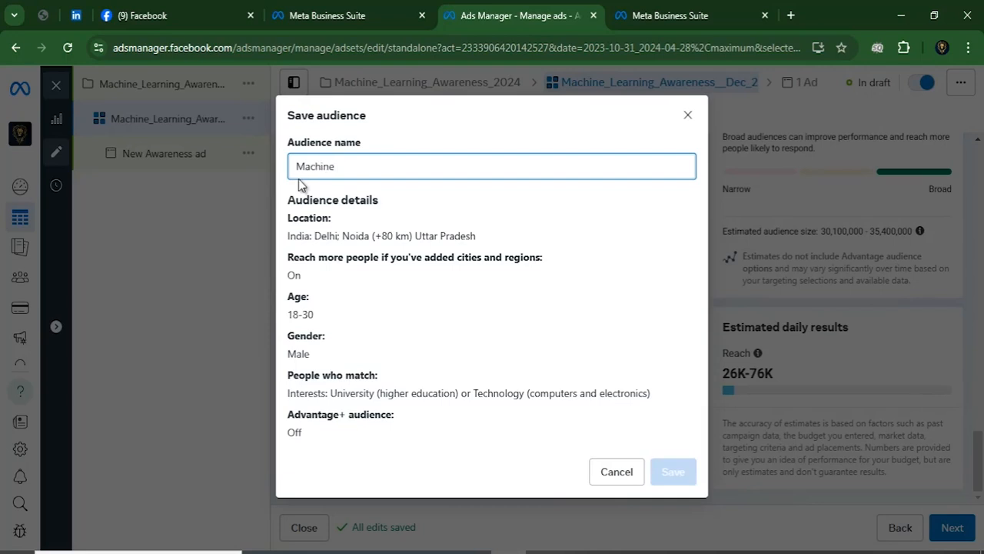
text( Learning 2024)
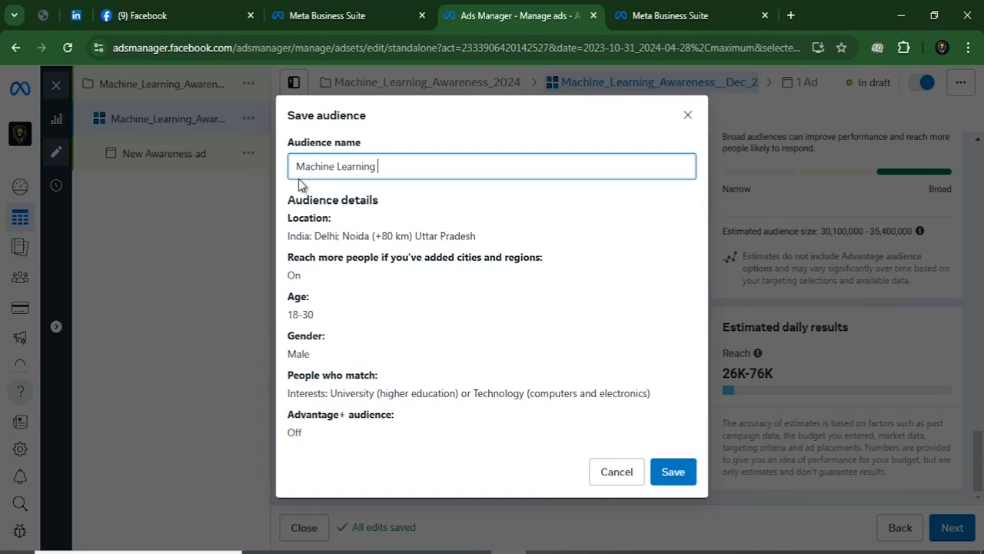
click(680, 469)
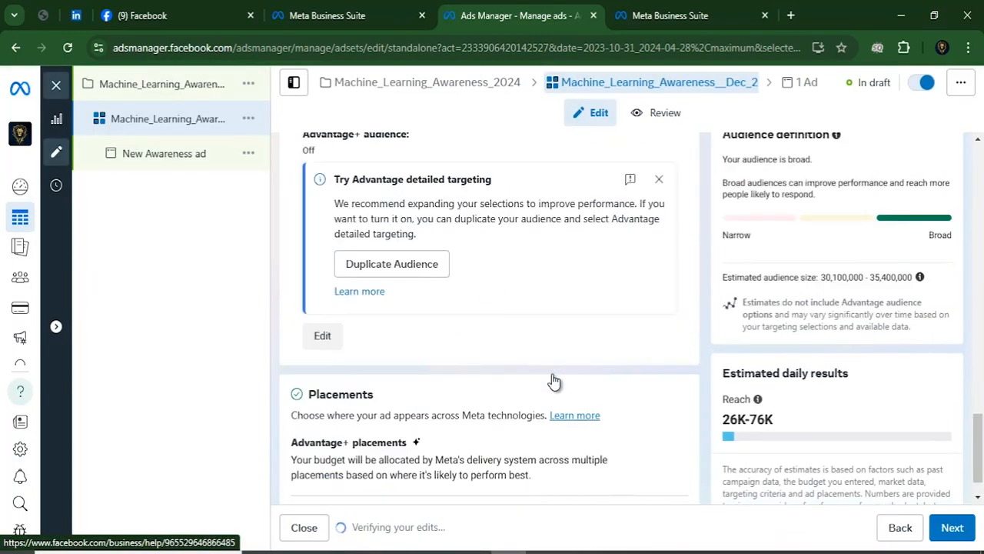
Look briefly at the ad level, return to the ad set, and review its saved audience, placements and estimated daily reach
click(952, 527)
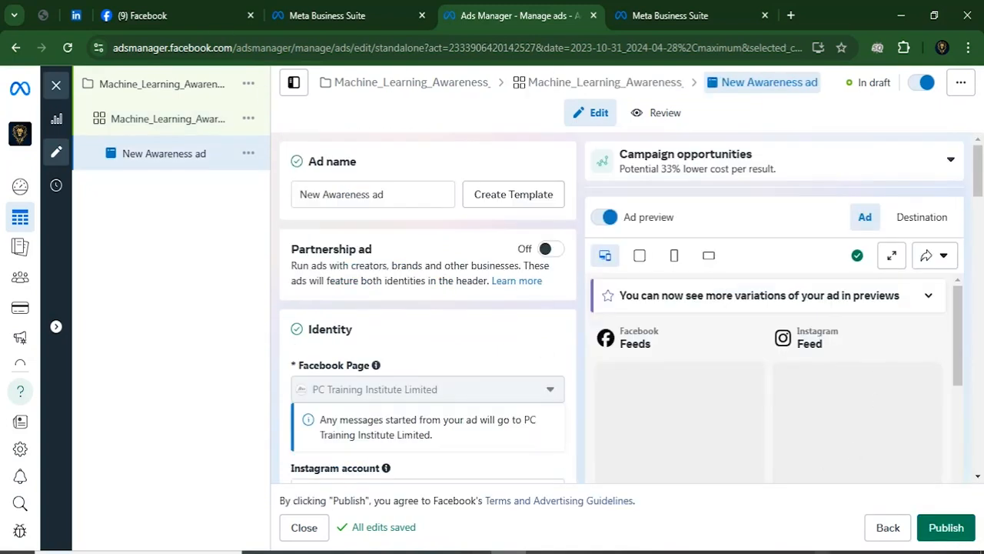
click(888, 528)
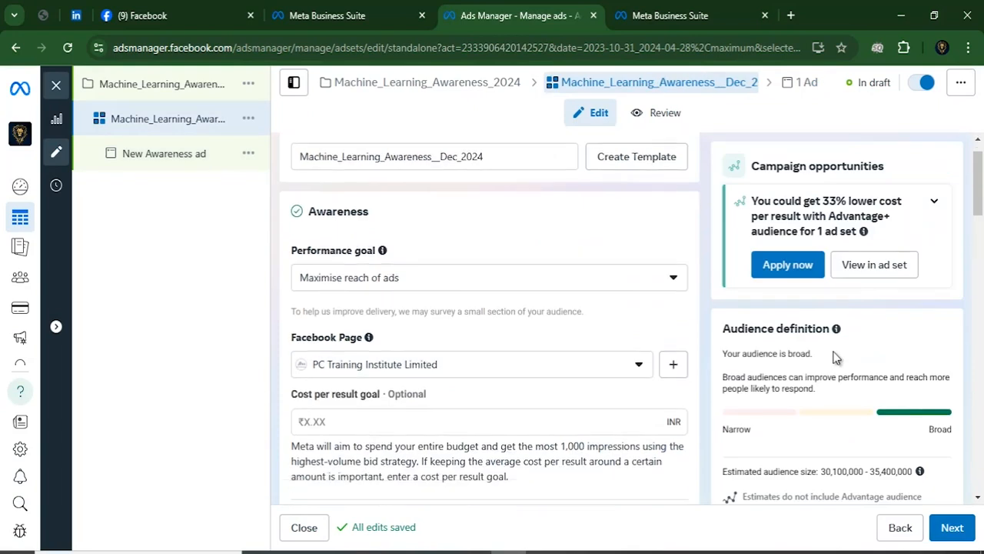
scroll(836, 358, down, 5)
drag(978, 271, 978, 474)
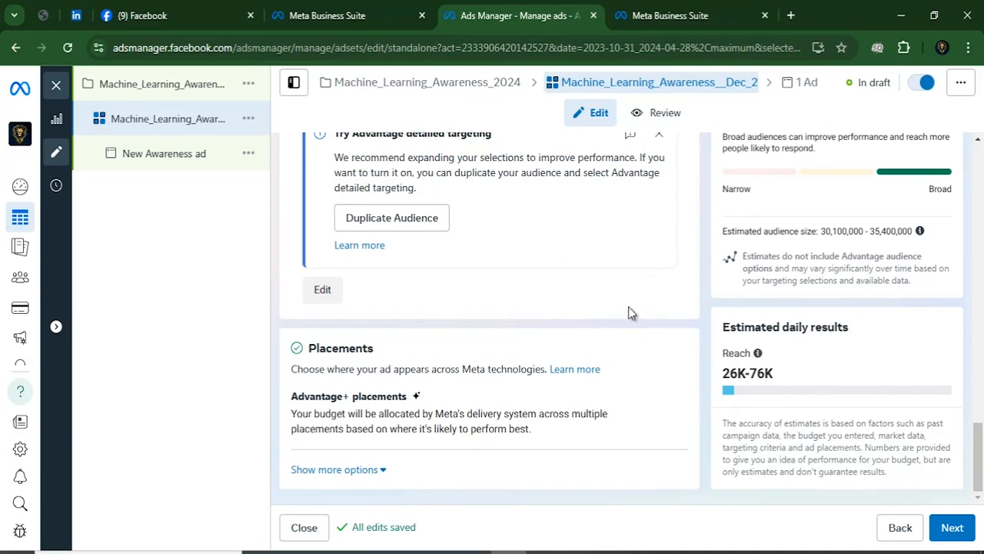
scroll(641, 417, up, 2)
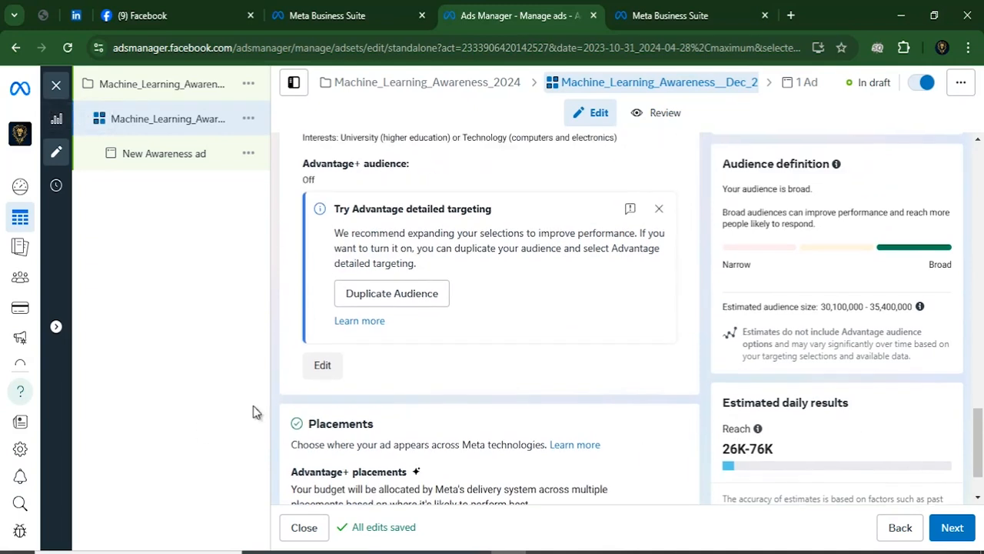
scroll(444, 389, up, 5)
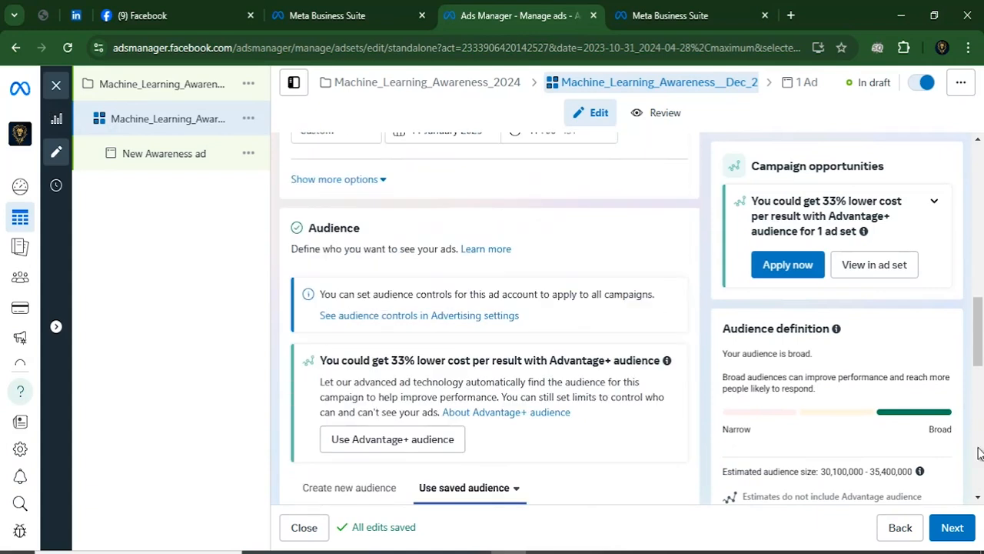
scroll(915, 444, down, 9)
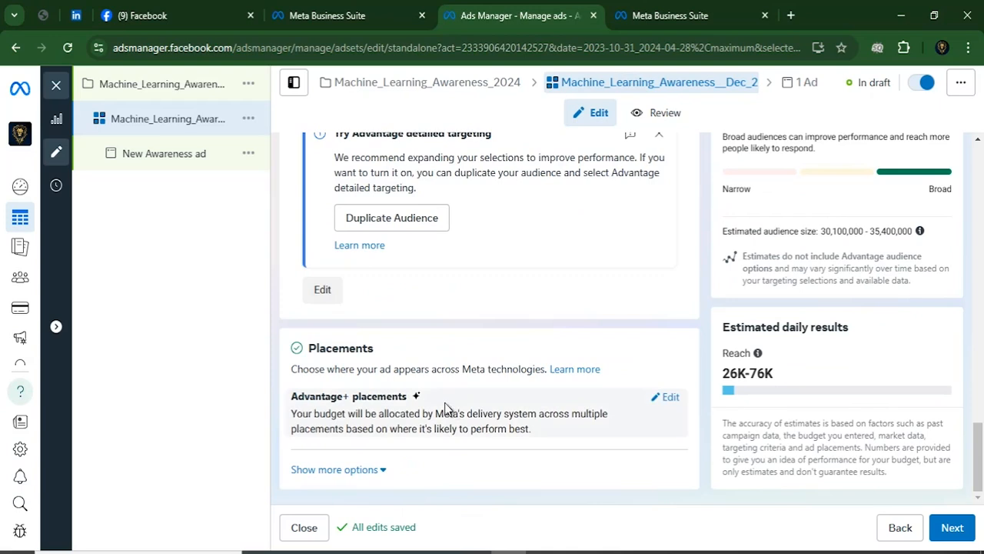
scroll(325, 413, up, 2)
scroll(325, 413, down, 2)
drag(795, 376, 725, 375)
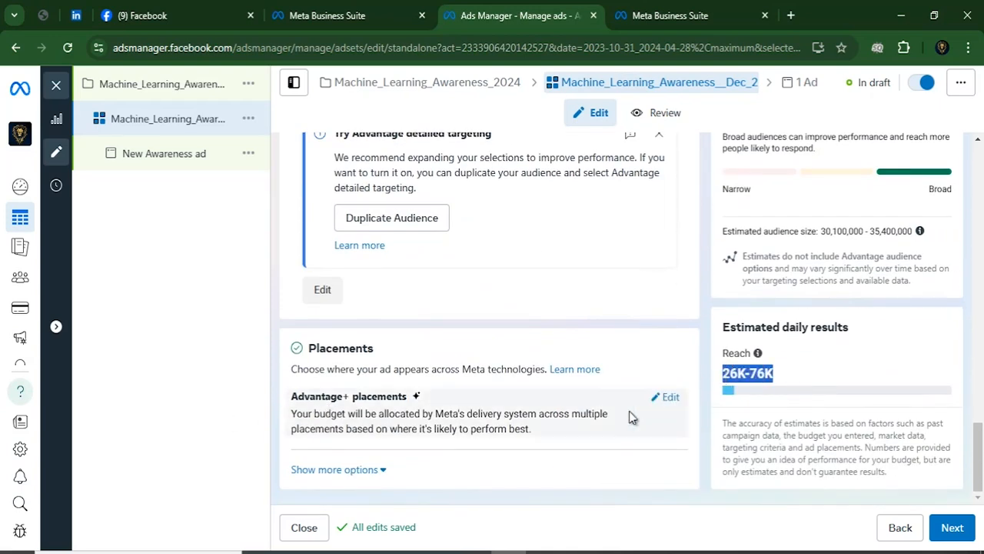
Set the ad set's lifetime budget to 10000 INR and check the estimated daily reach
scroll(371, 395, up, 6)
scroll(377, 394, up, 10)
click(430, 406)
key(BackSpace)
key(BackSpace)
key(BackSpace)
text(1)
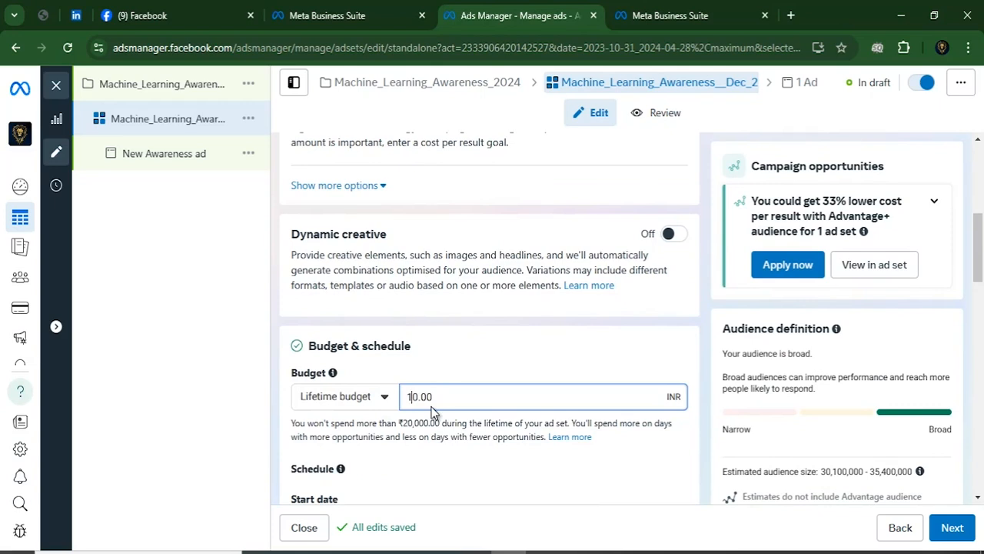
text(000)
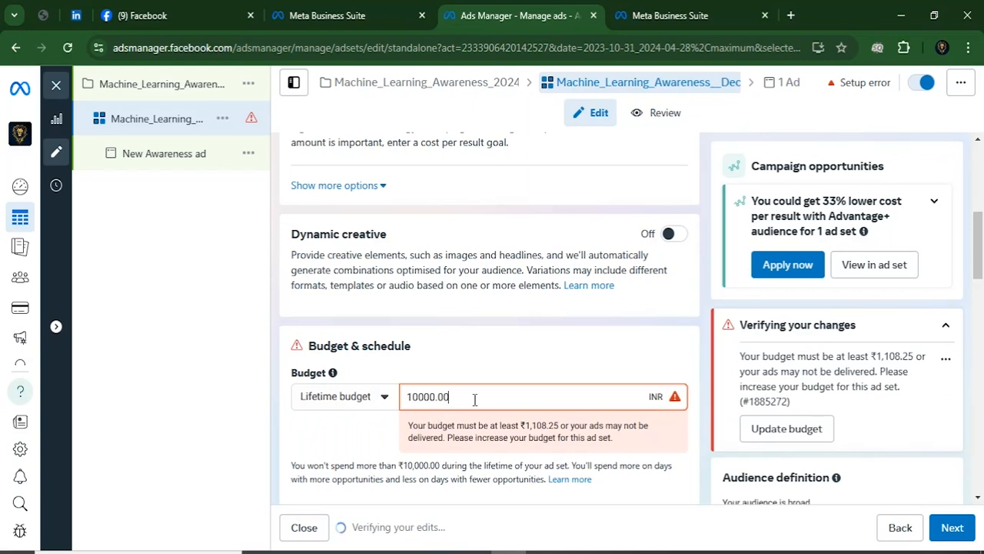
click(484, 370)
scroll(876, 447, down, 9)
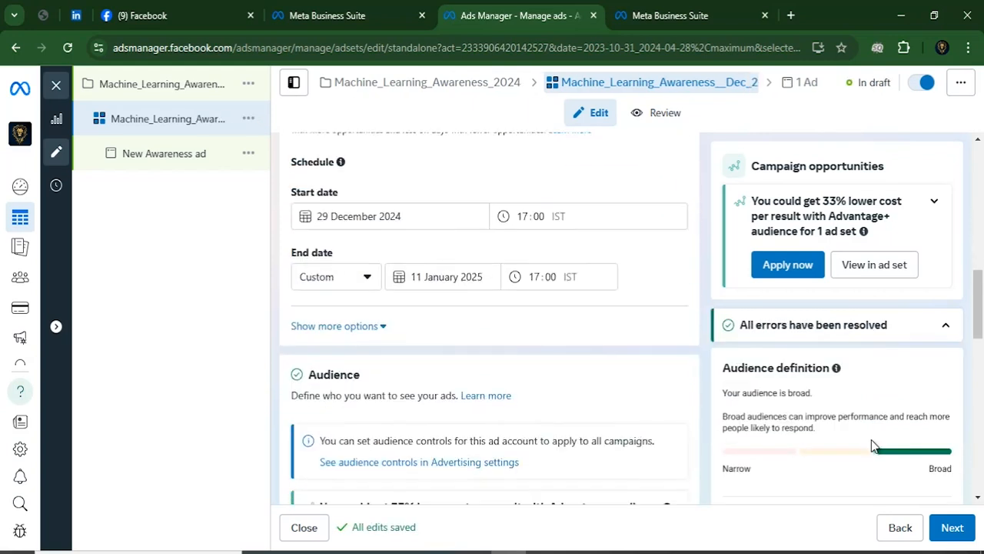
scroll(872, 449, down, 5)
drag(778, 377, 723, 378)
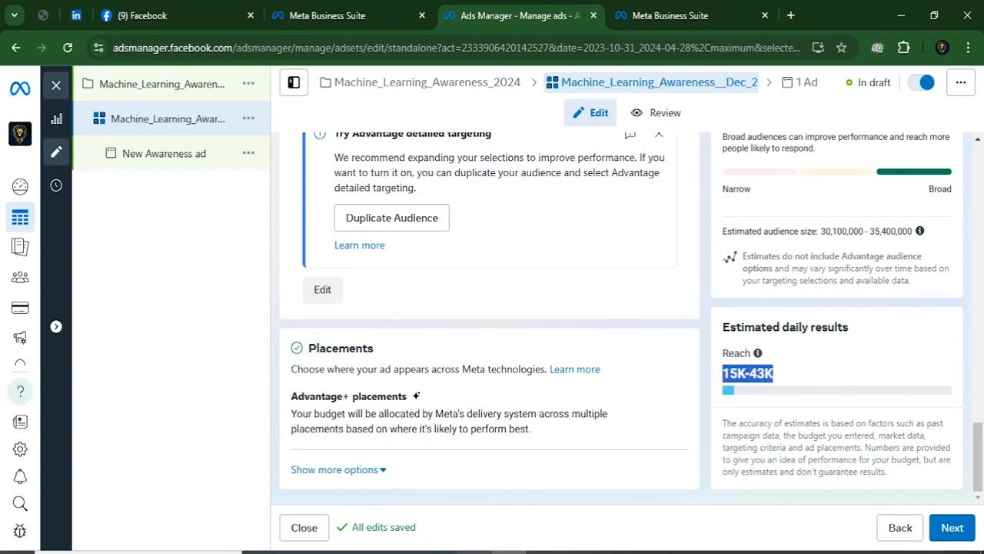
Proceed to the ad level and rename the new ad as Machine_Learning_Awareness_2024
mouse_move(473, 552)
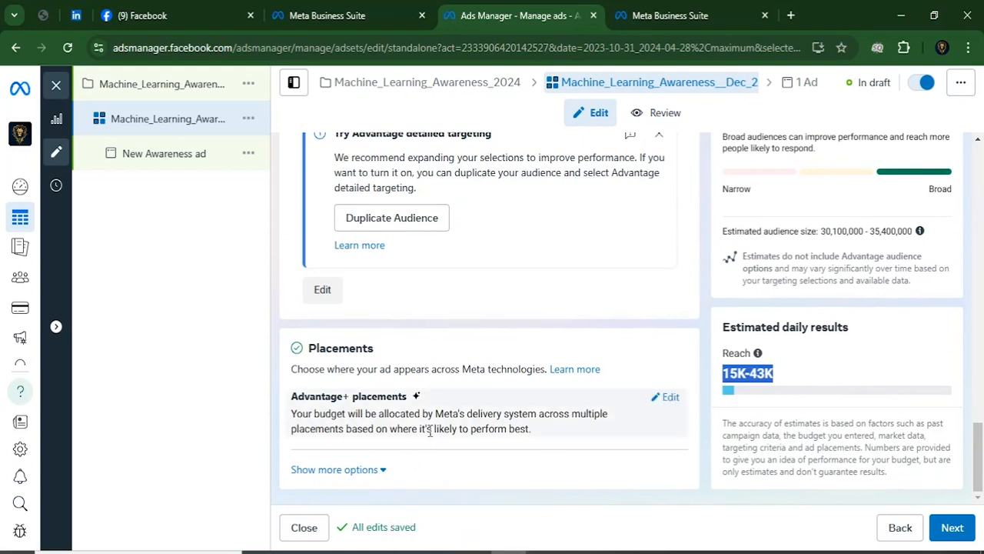
scroll(716, 499, up, 1)
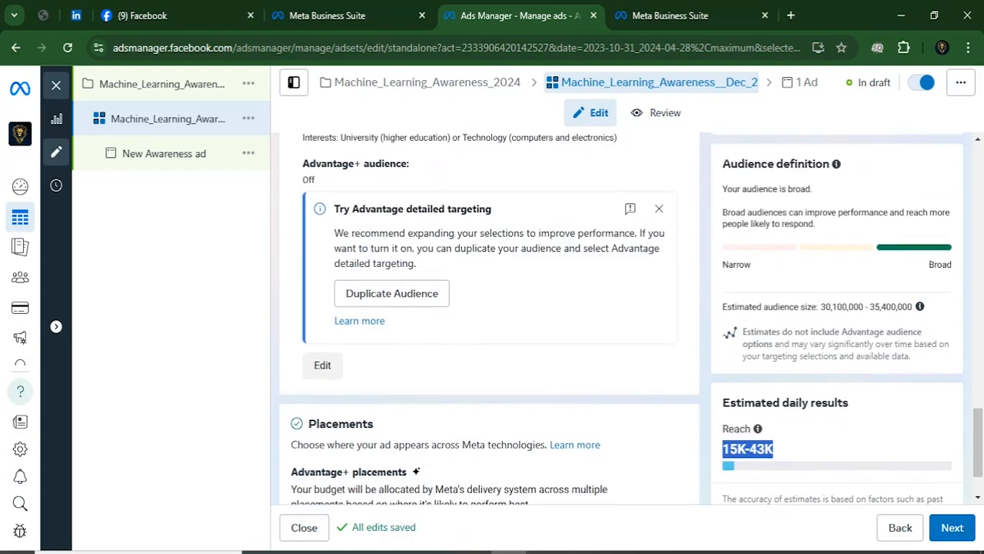
click(953, 527)
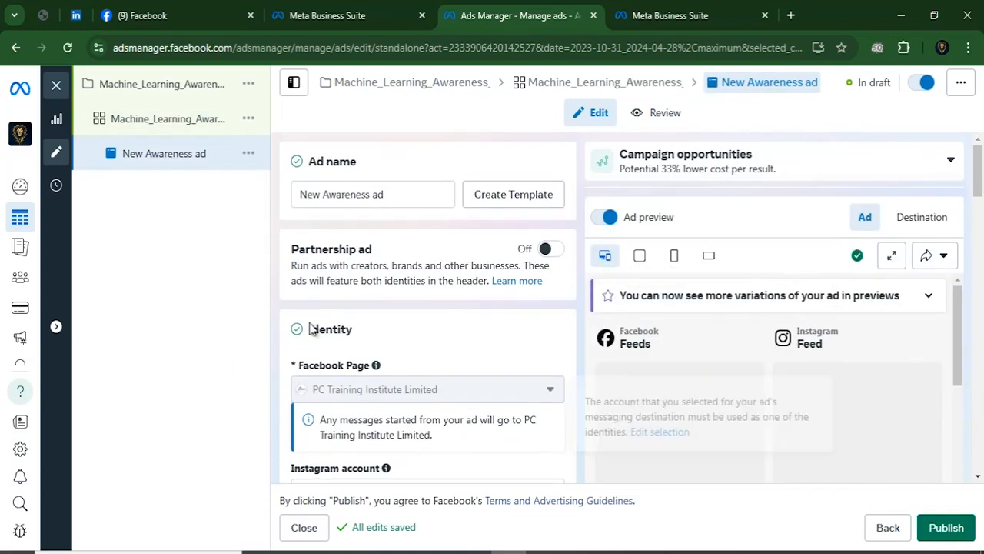
click(554, 92)
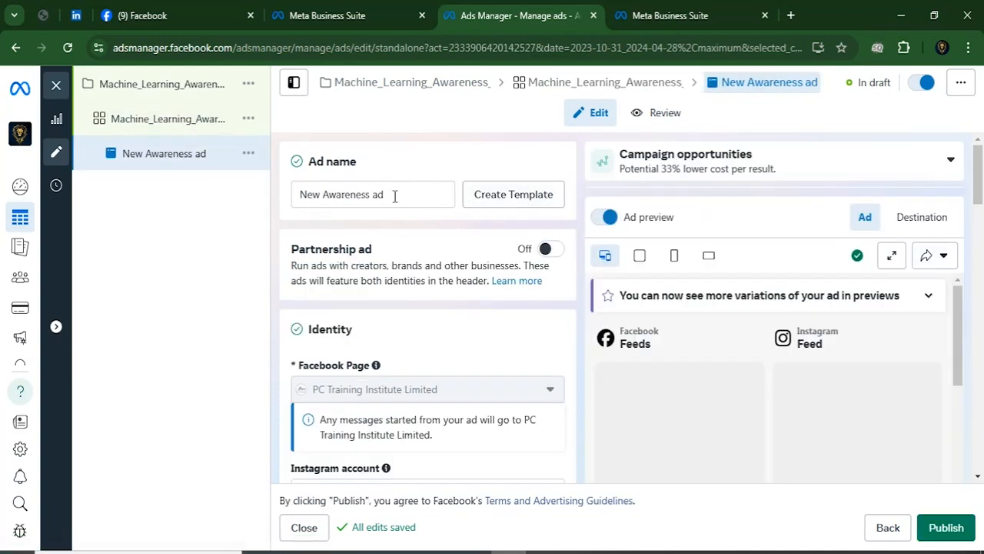
drag(395, 195, 142, 198)
text(Machine_Learning_Awareness__Dec_2024)
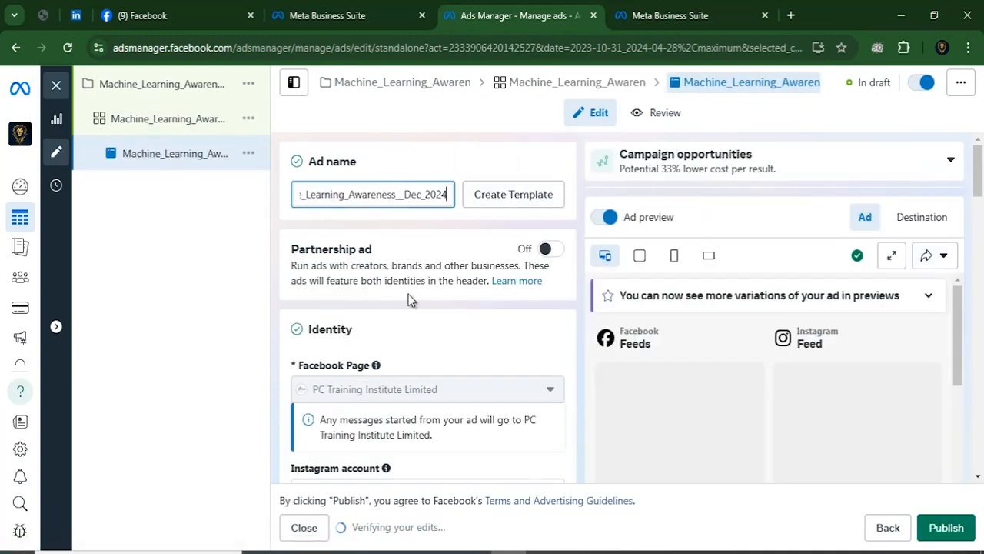
key(ctrl+z)
text(Machine_Learning_Awareness_2024)
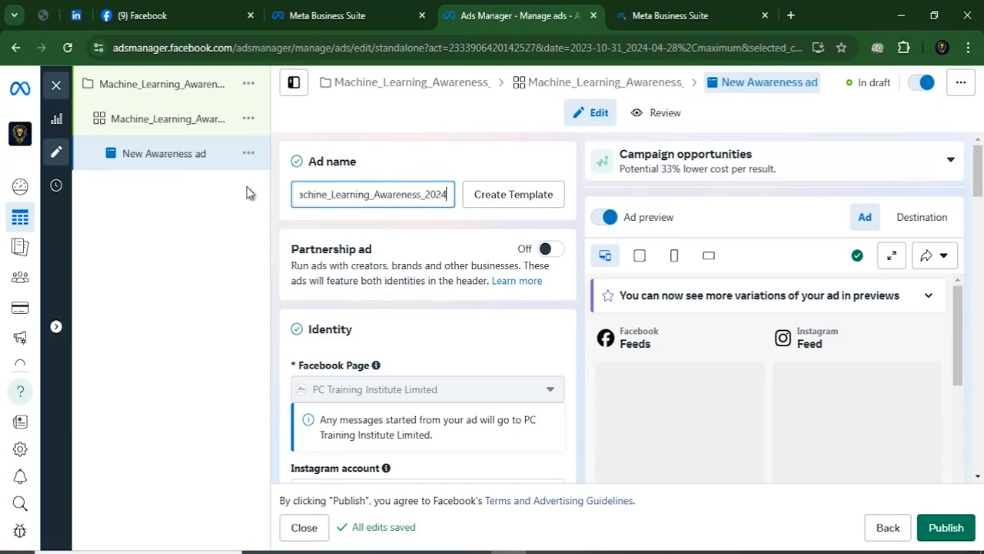
Examine the ad's Instagram account, format, multi-advertiser, creative and destination options
scroll(386, 291, down, 4)
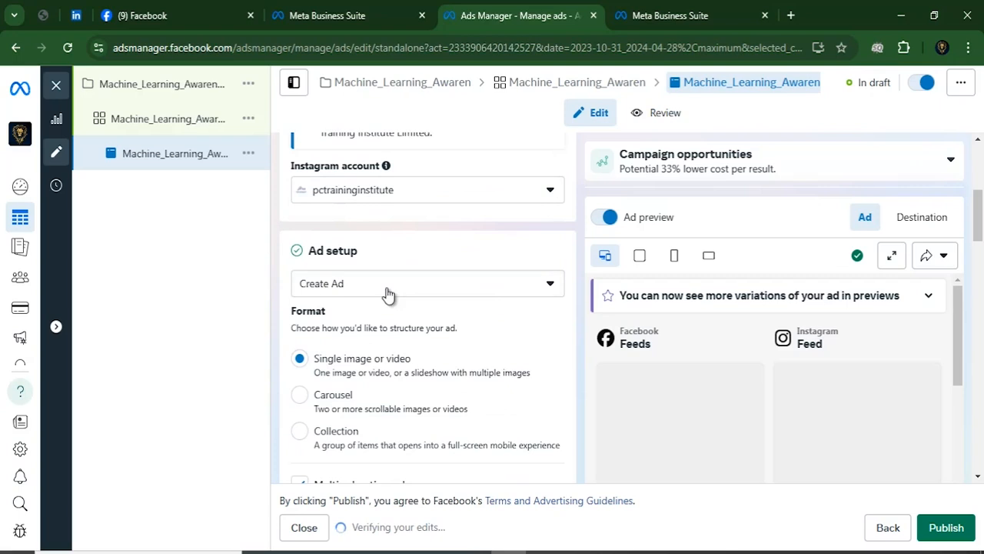
scroll(387, 291, down, 2)
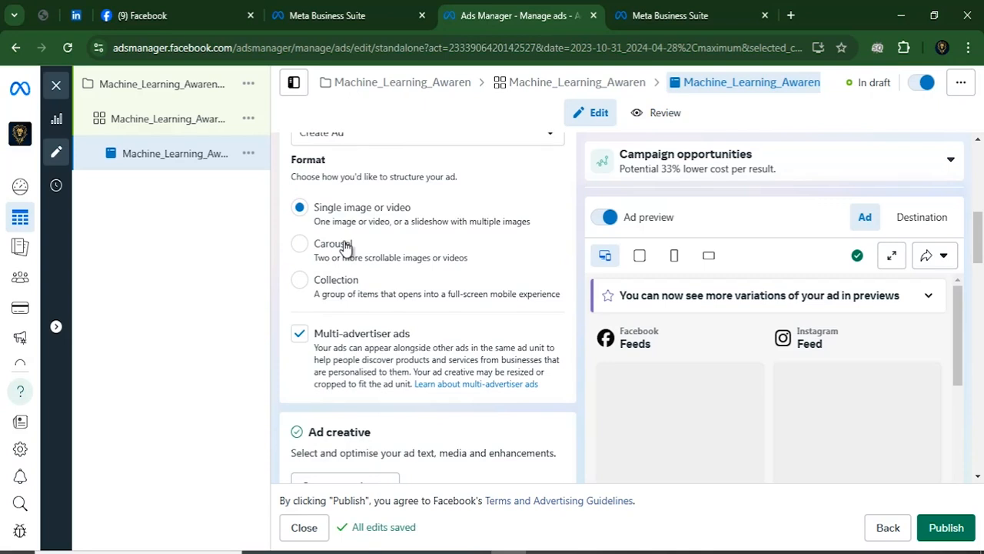
scroll(342, 314, down, 4)
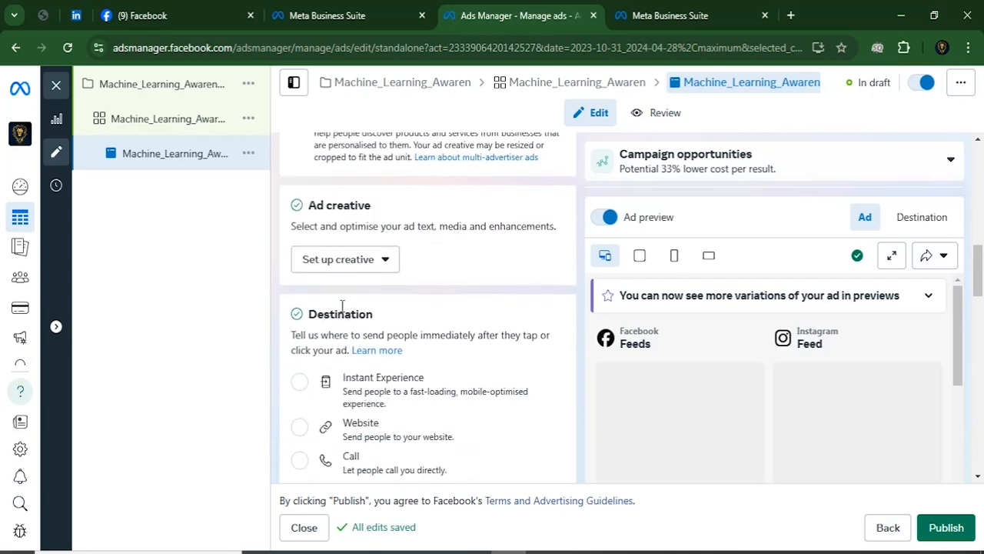
scroll(356, 351, up, 4)
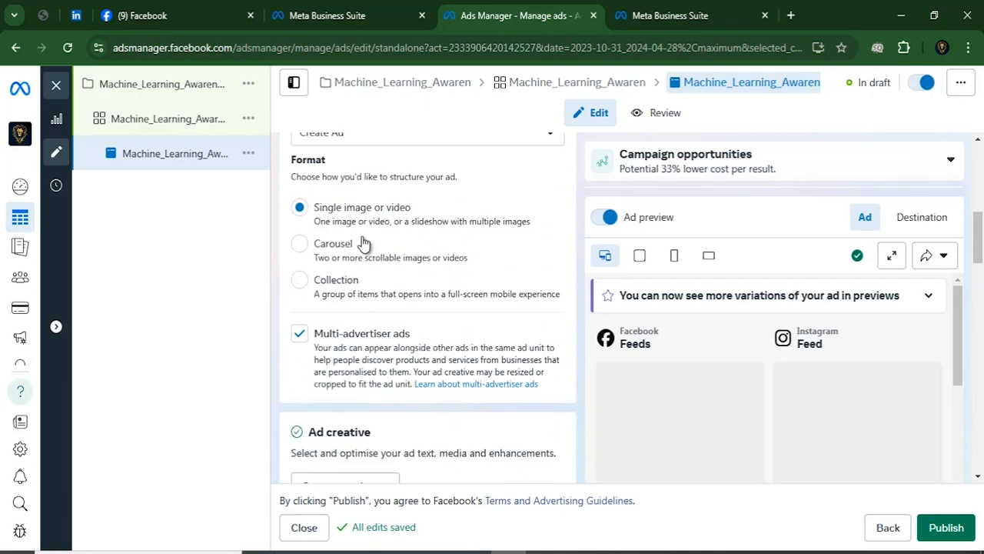
scroll(385, 330, down, 2)
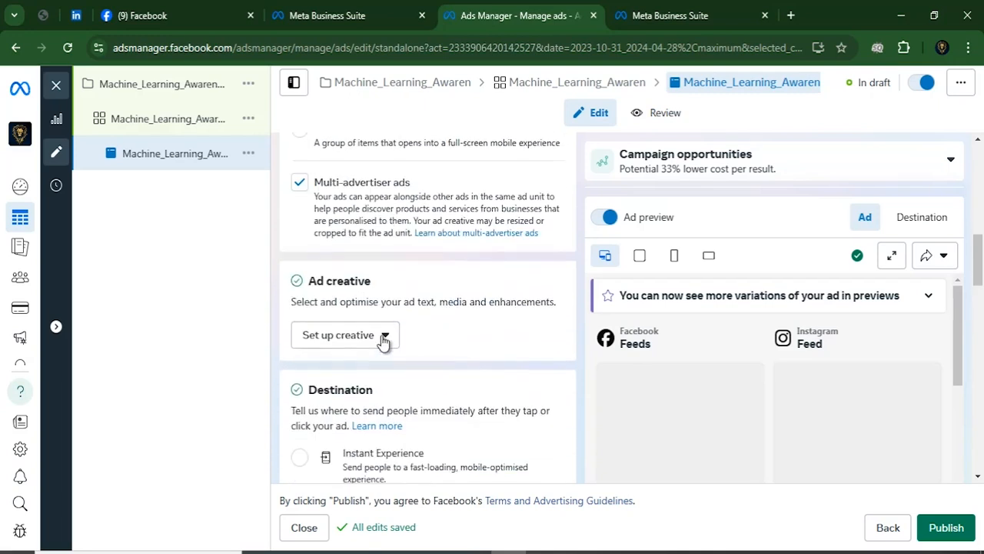
Start setting up the ad creative as an image ad and open its primary text for editing
click(375, 343)
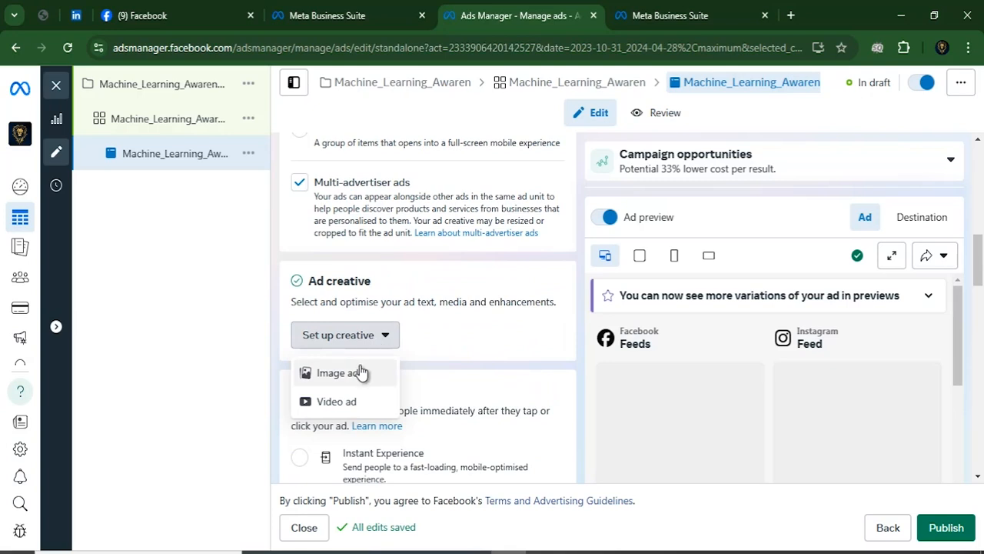
click(360, 375)
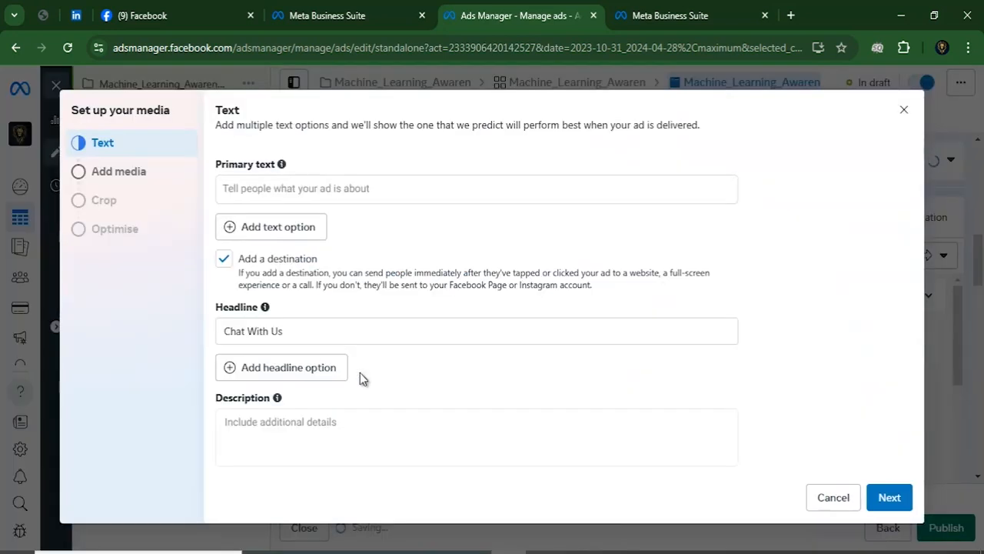
click(261, 192)
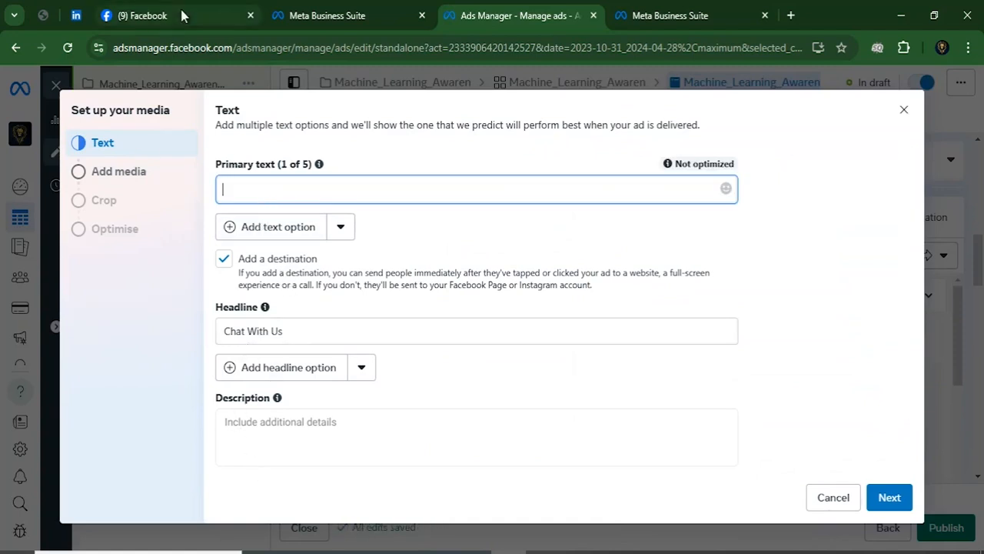
Open chatgpt.com in a new browser tab
click(789, 15)
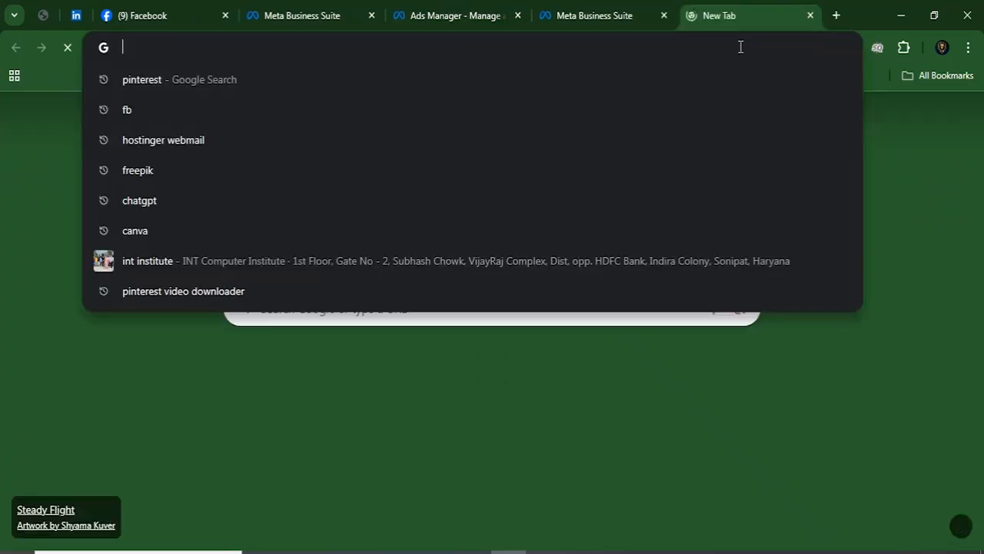
text(chatgpt.com)
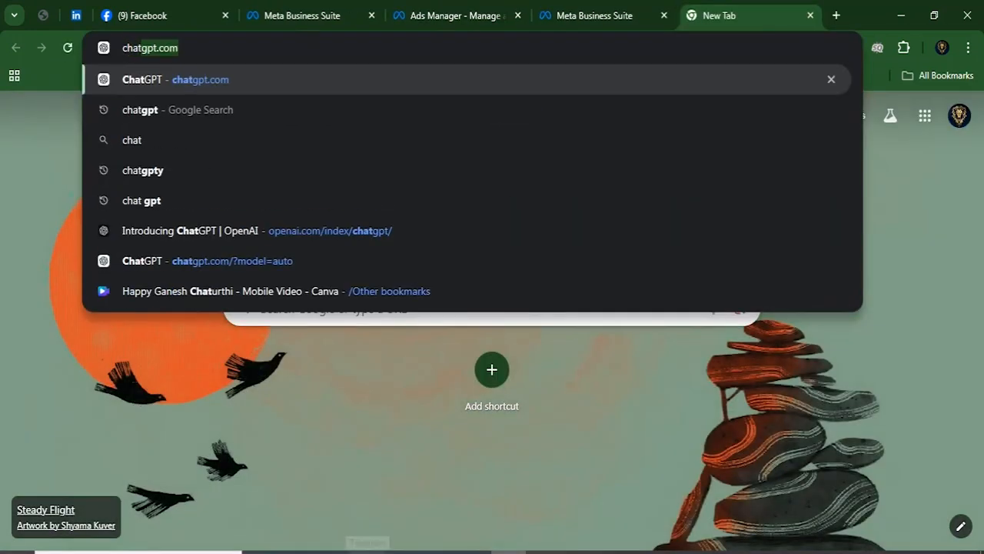
key(Return)
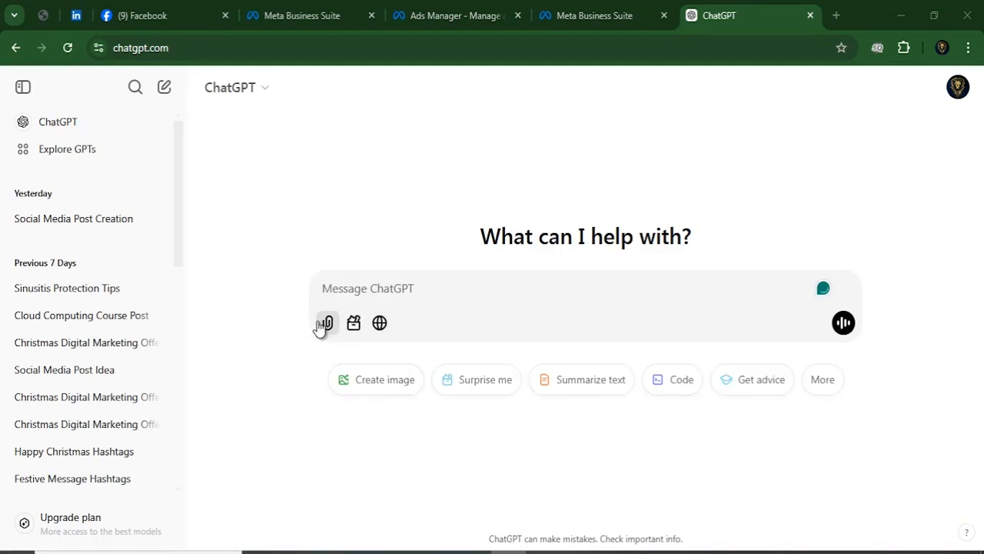
Attach the Machine Learning and Python Programming post image (25) from the Posts folder on drive D to the ChatGPT message
click(329, 323)
click(373, 412)
click(214, 338)
scroll(358, 304, down, 3)
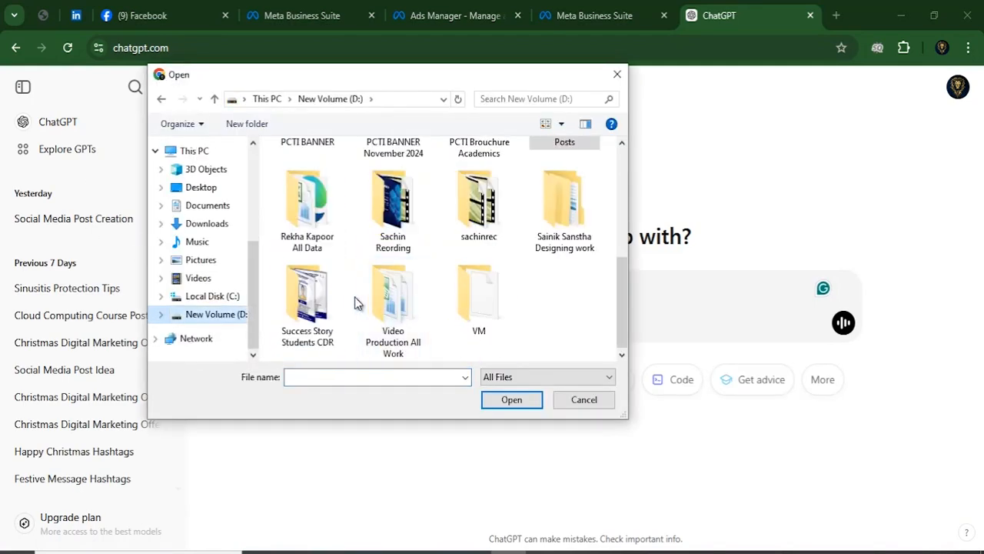
scroll(544, 262, up, 2)
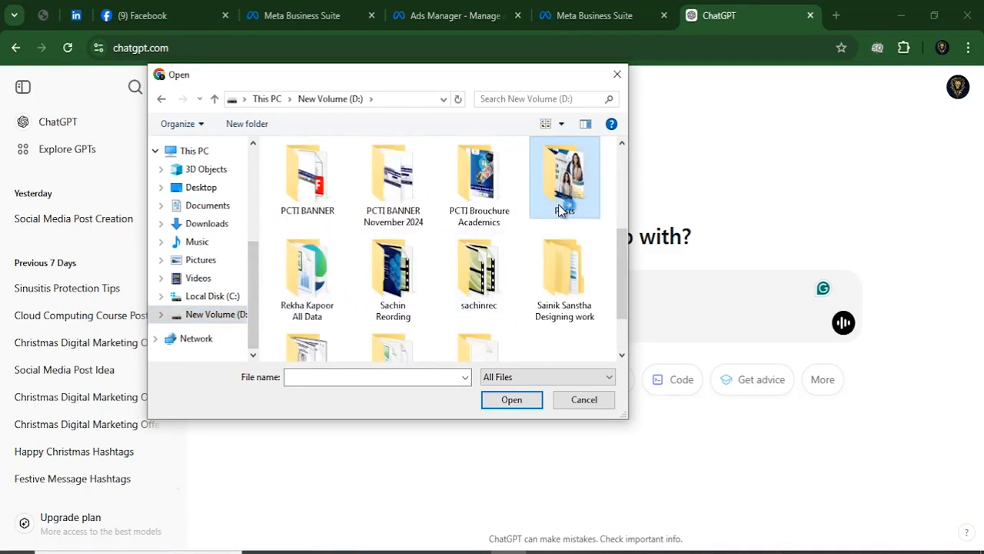
double_click(561, 170)
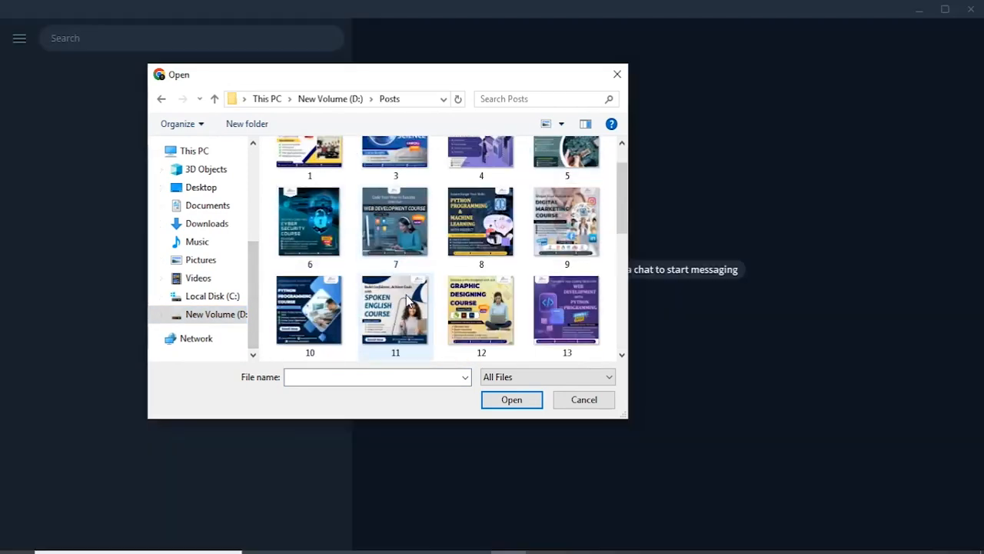
scroll(407, 304, down, 1)
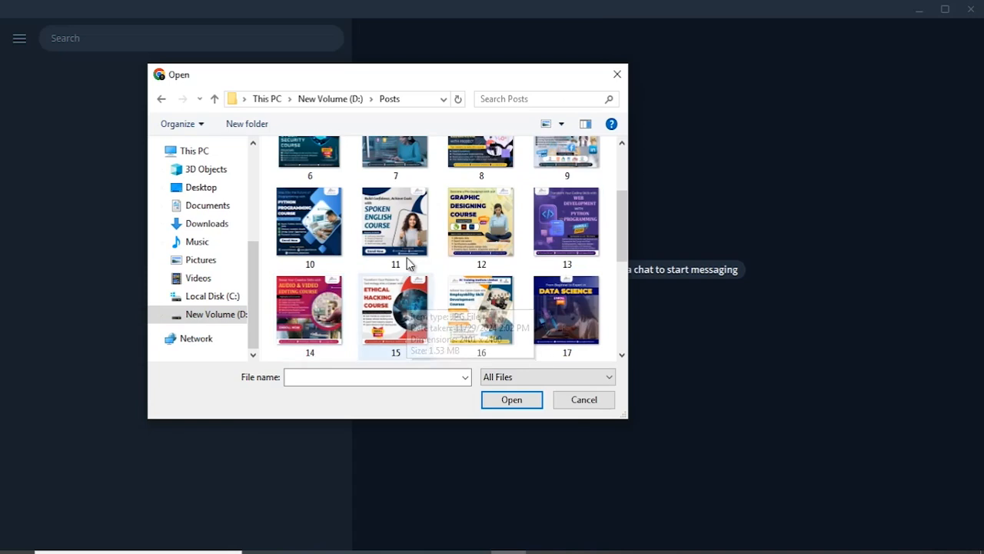
scroll(404, 246, down, 3)
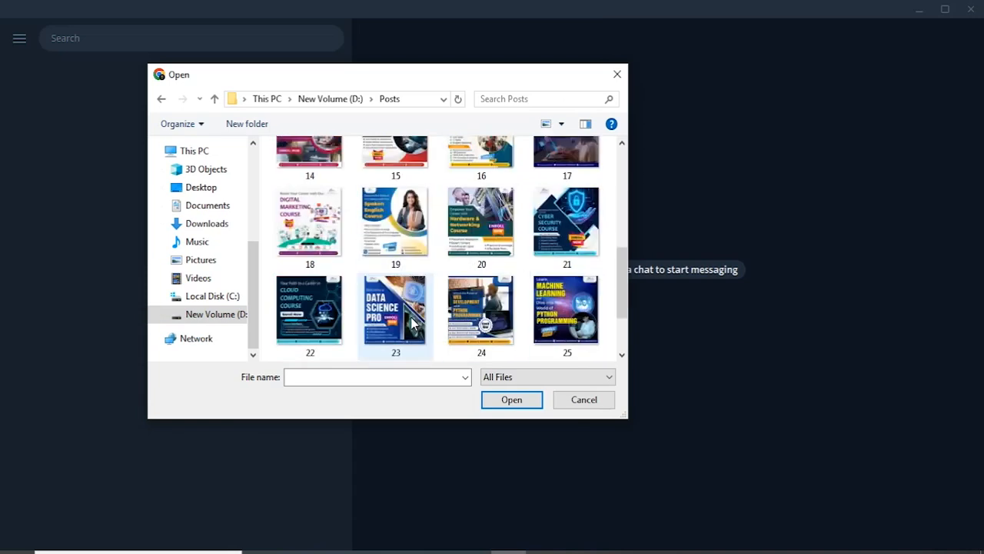
click(568, 216)
click(509, 399)
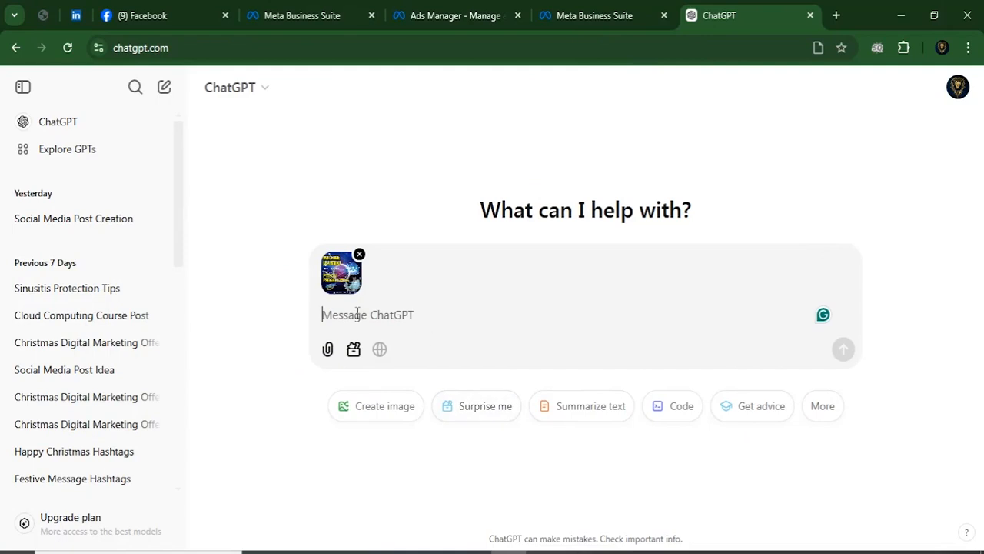
Close the extra Meta Business Suite tab and send ChatGPT the prompt "provide ad primary text" with the attached image
text(provide)
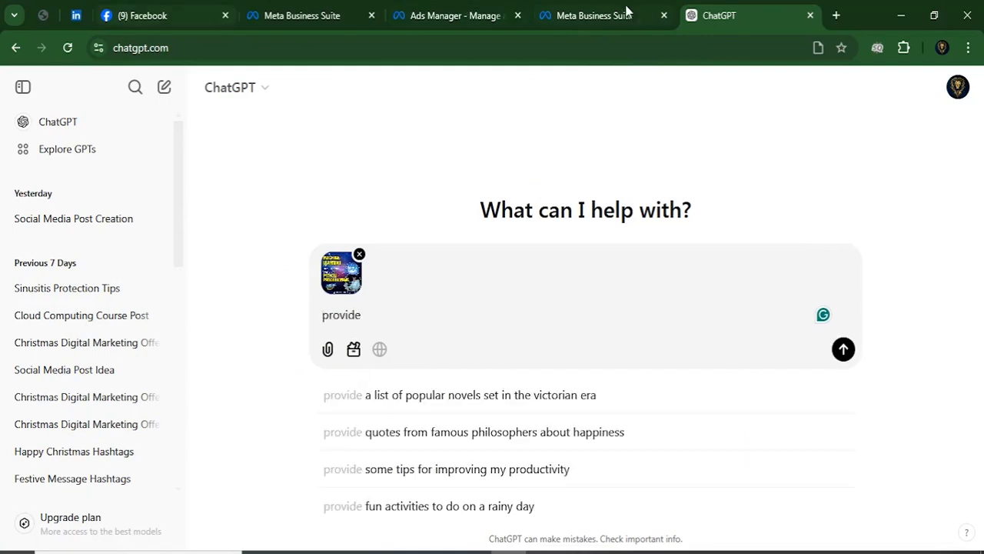
click(608, 15)
click(507, 14)
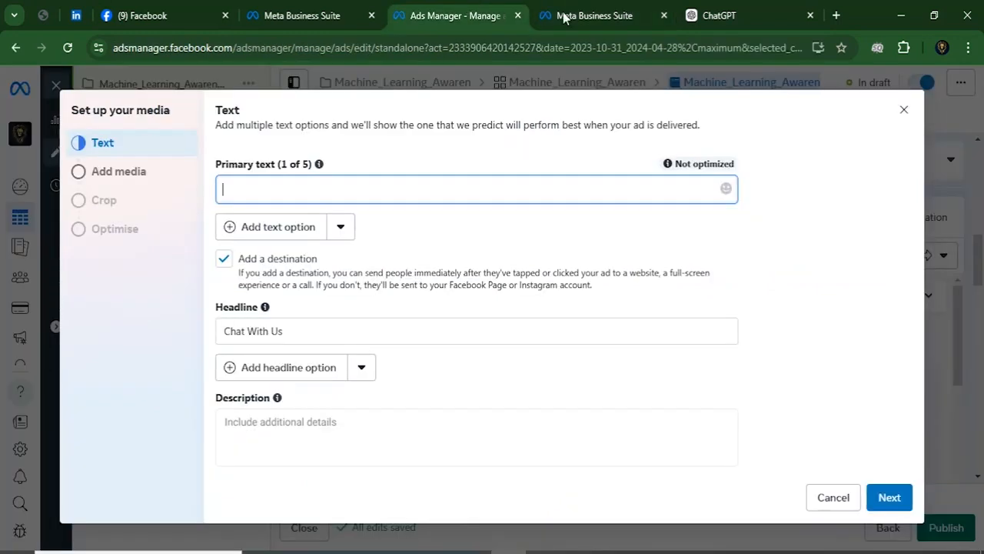
click(620, 15)
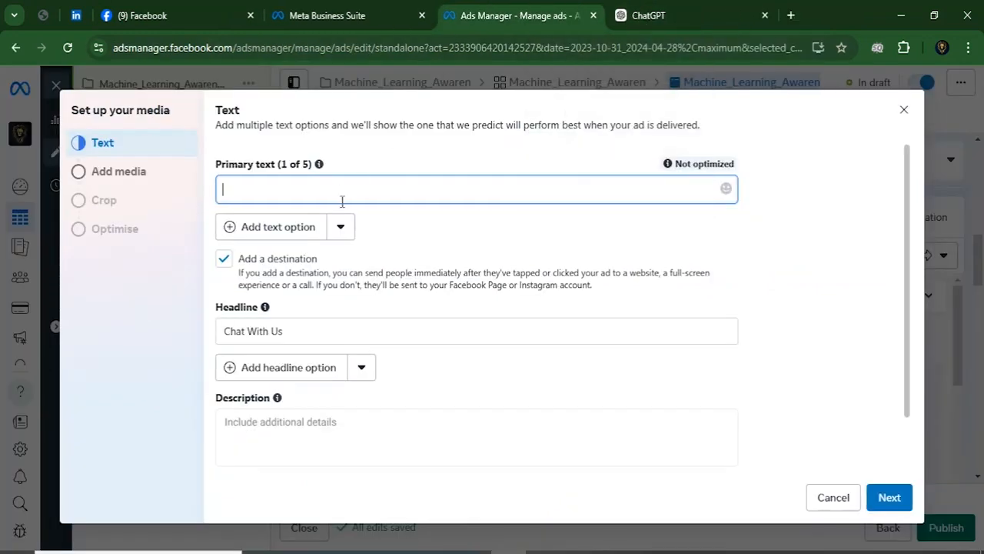
click(341, 14)
click(516, 15)
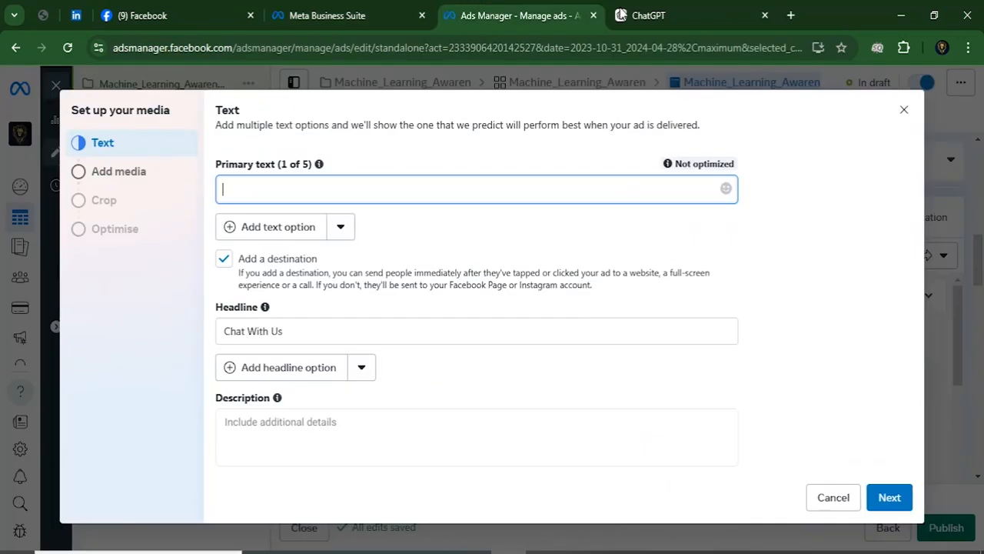
click(669, 15)
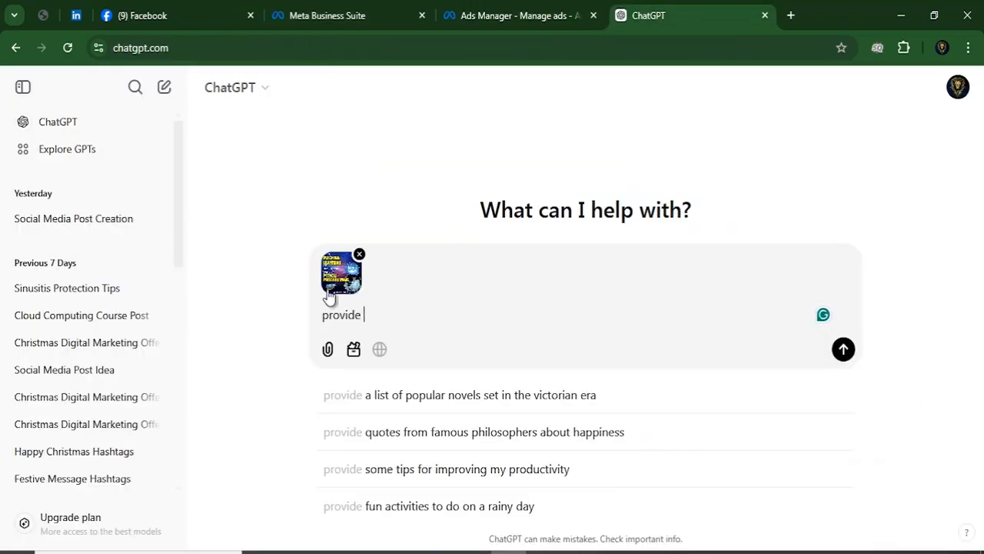
text(ad )
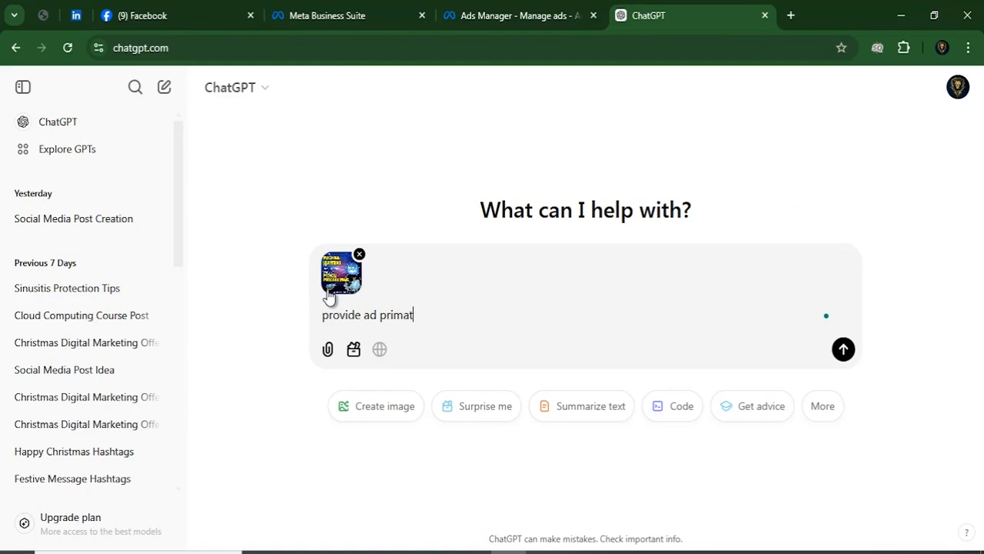
text(primary text)
key(Return)
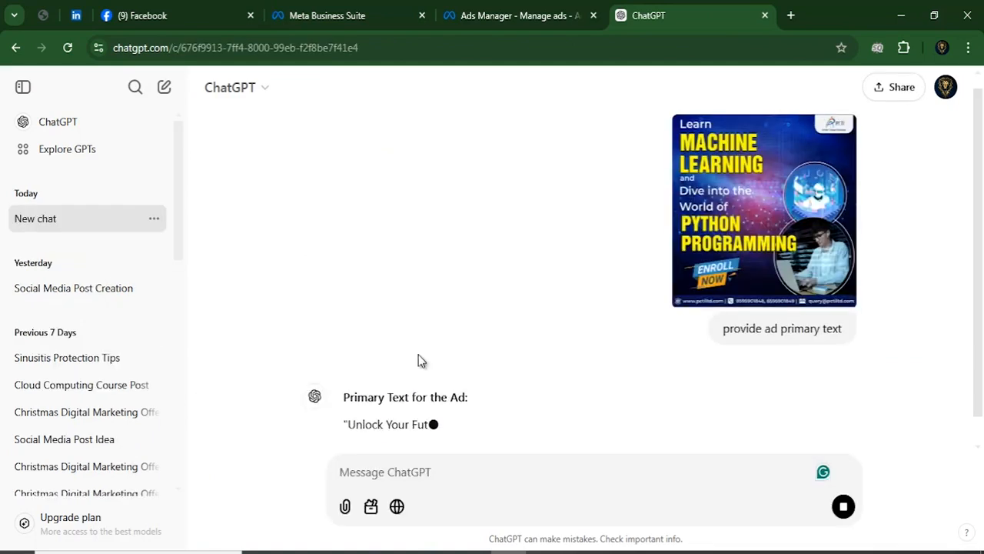
Copy the "Learn cutting-edge skills" and "Join Now" lines from ChatGPT's answer into the ad's primary text in Ads Manager
drag(658, 300, 345, 278)
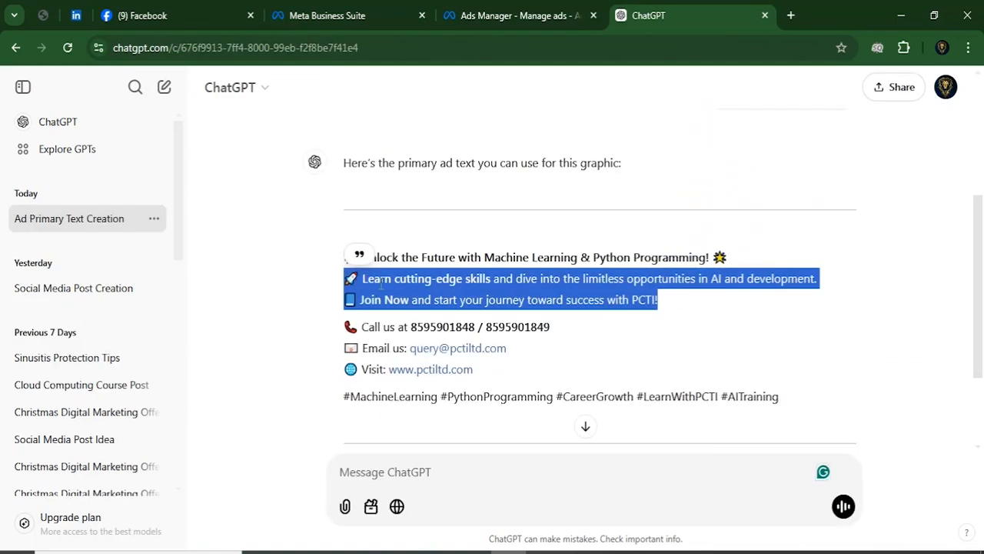
right_click(381, 284)
click(400, 300)
click(508, 10)
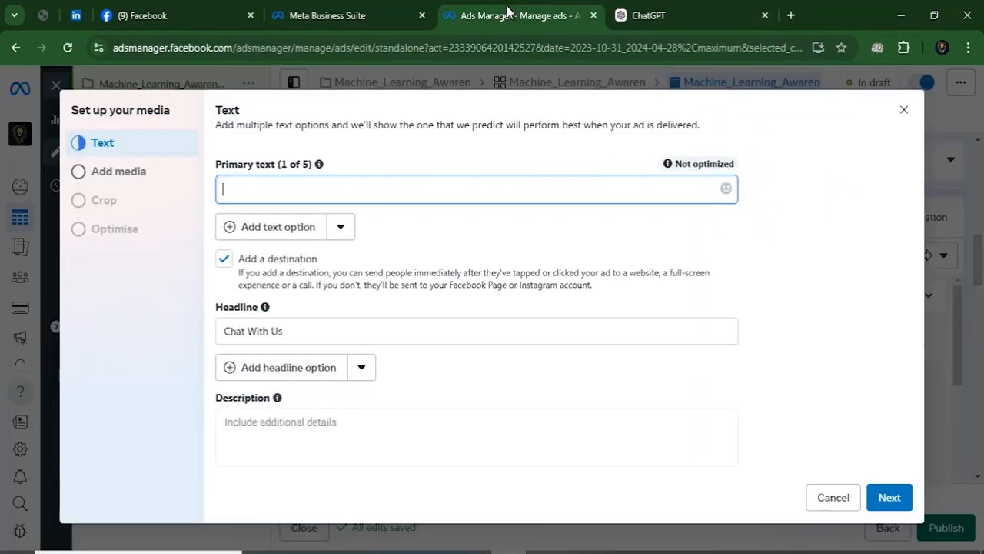
key(ctrl+v)
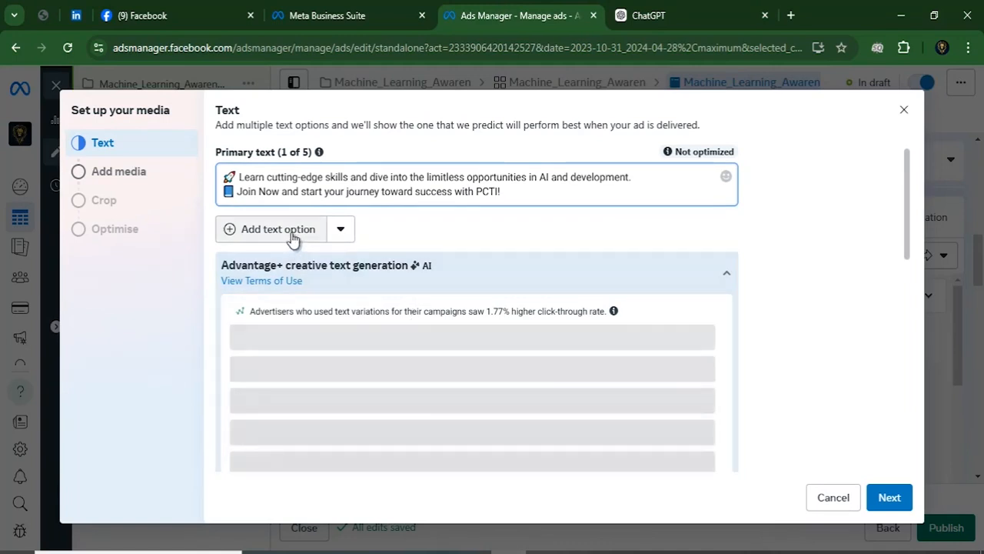
Look through the generated primary text variations and replace the ad's headline with "Best Job Oriented Course"
scroll(397, 236, down, 5)
scroll(399, 336, up, 1)
scroll(363, 313, down, 4)
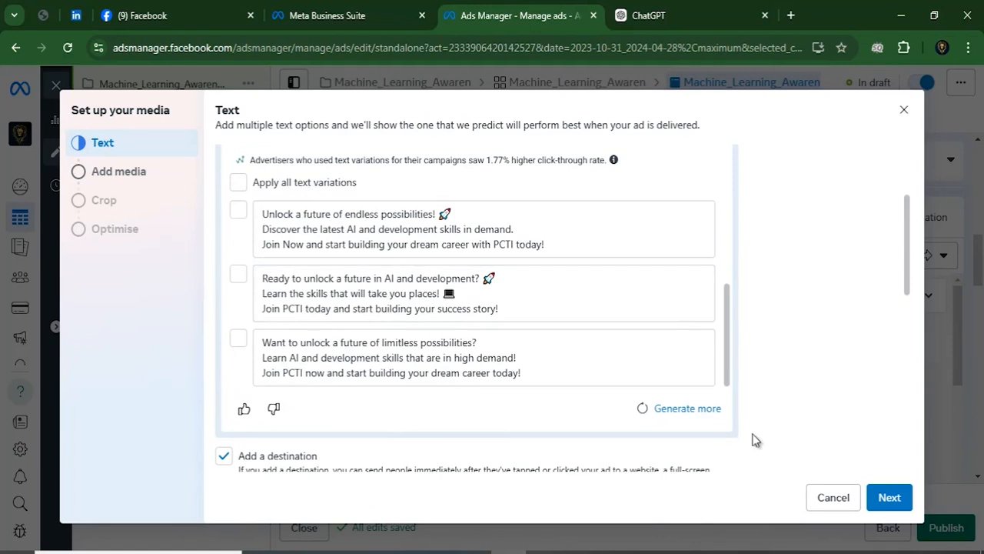
scroll(519, 360, down, 4)
click(280, 225)
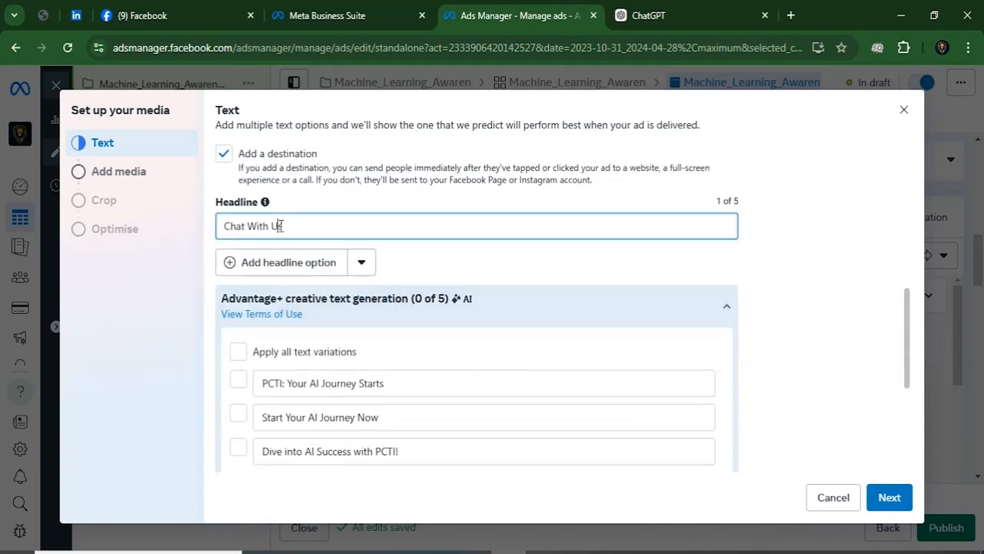
drag(308, 227, 220, 230)
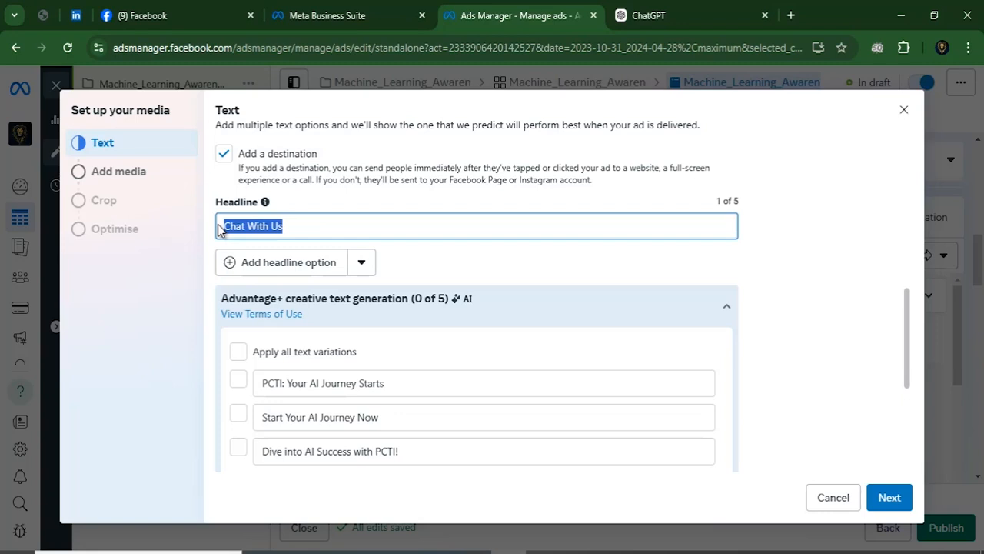
key(BackSpace)
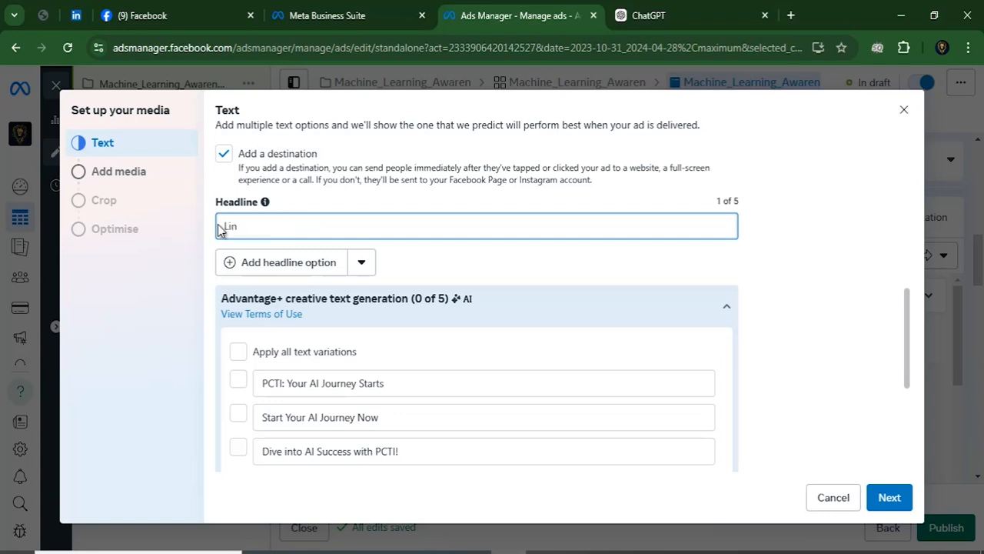
text(Limi)
key(BackSpace)
key(BackSpace)
key(BackSpace)
key(BackSpace)
text(A)
key(BackSpace)
key(BackSpace)
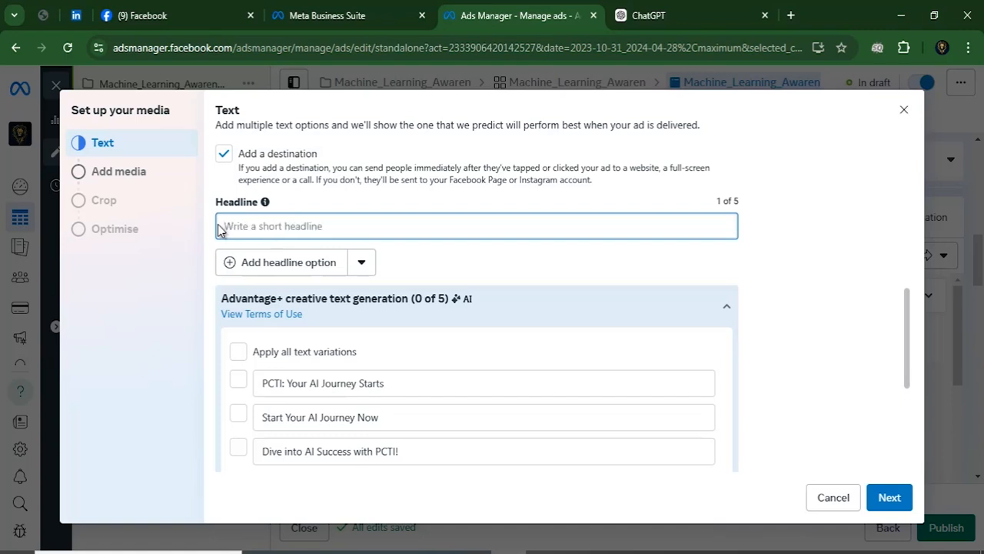
text(Best Job Oriented Course)
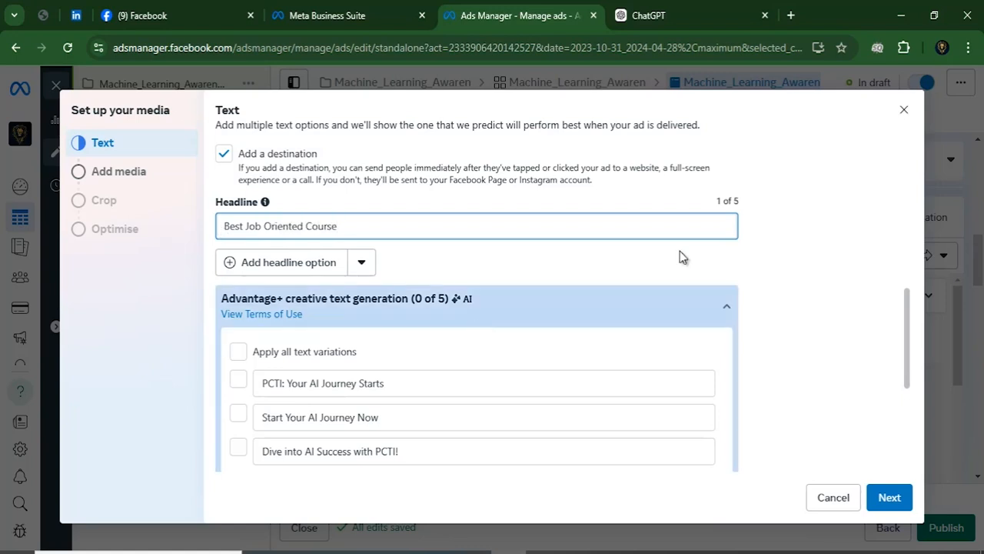
Add the suggested headline variation "PCTI: Your AI Journey Starts" to the ad
scroll(470, 327, down, 3)
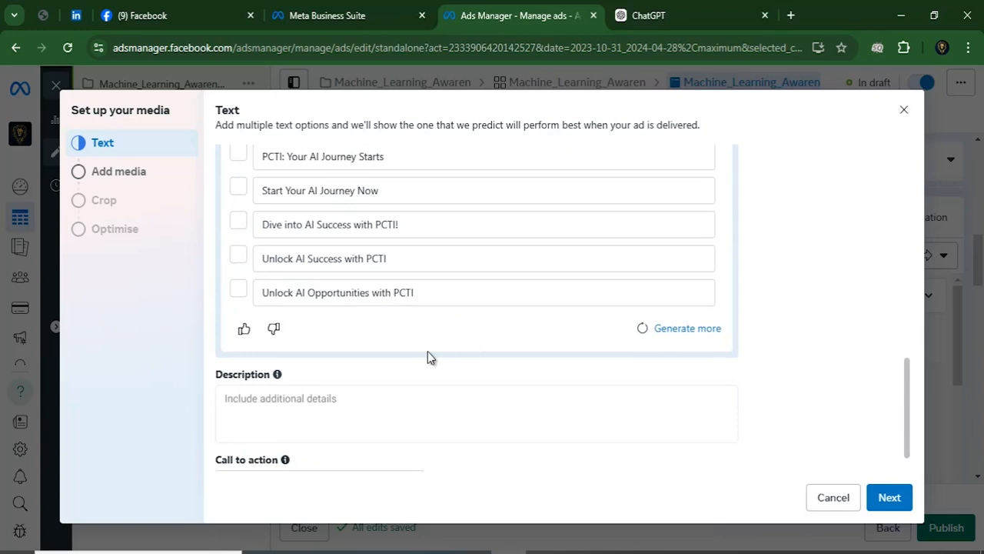
scroll(388, 338, up, 1)
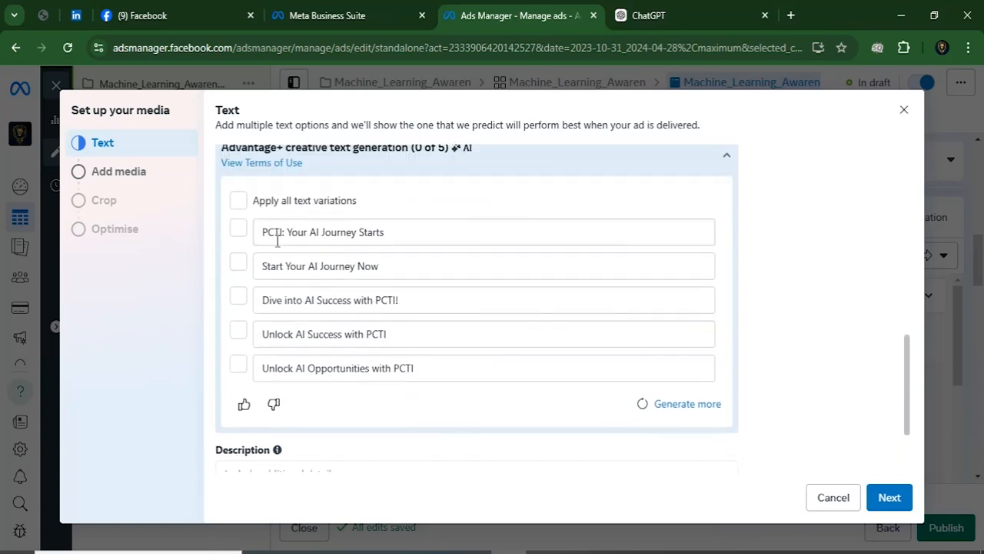
click(324, 335)
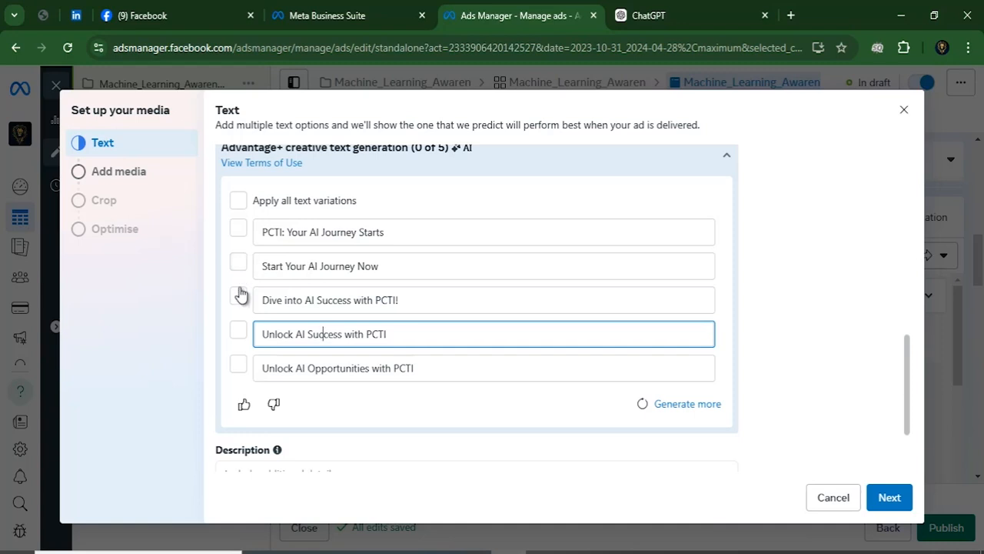
click(238, 231)
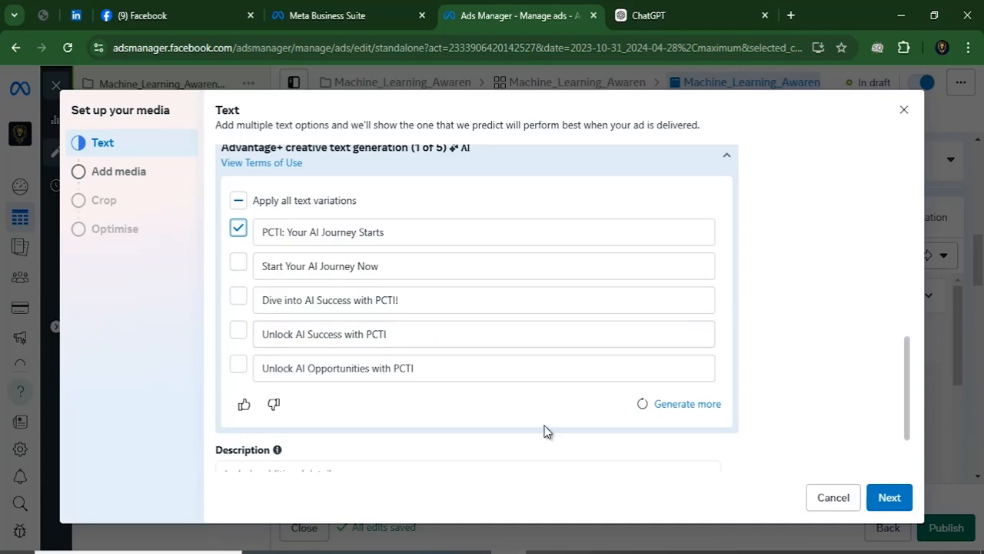
Check the Center For Future Technology Facebook Page and fill the ad description with the "Ready to dive into the cutting-edge world" and "Unlock skills" lines
scroll(398, 419, down, 2)
click(328, 380)
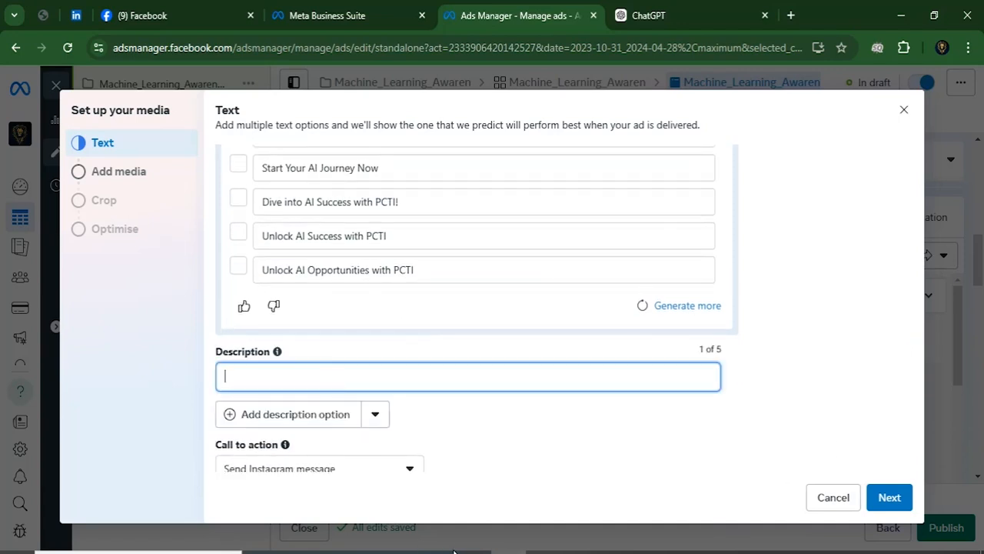
click(509, 552)
click(508, 552)
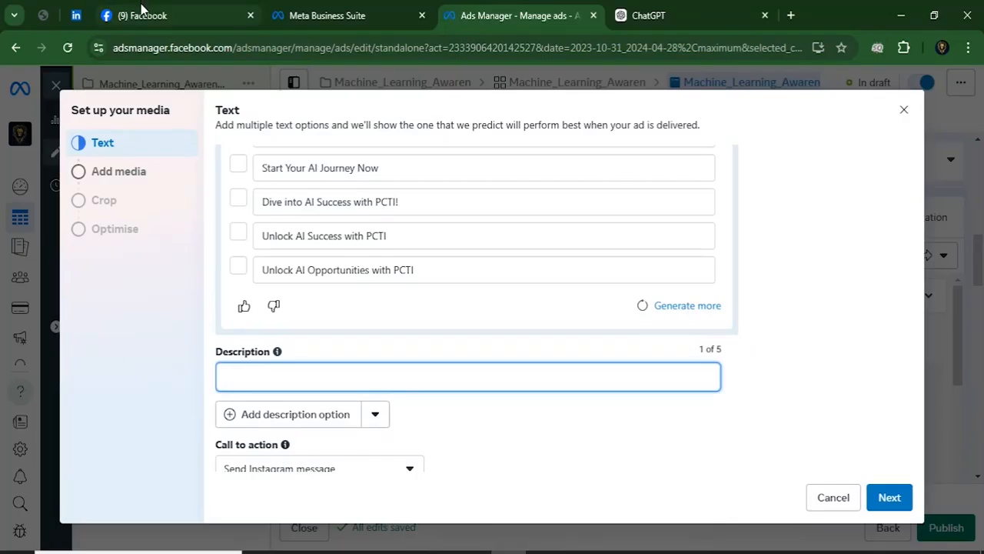
click(142, 9)
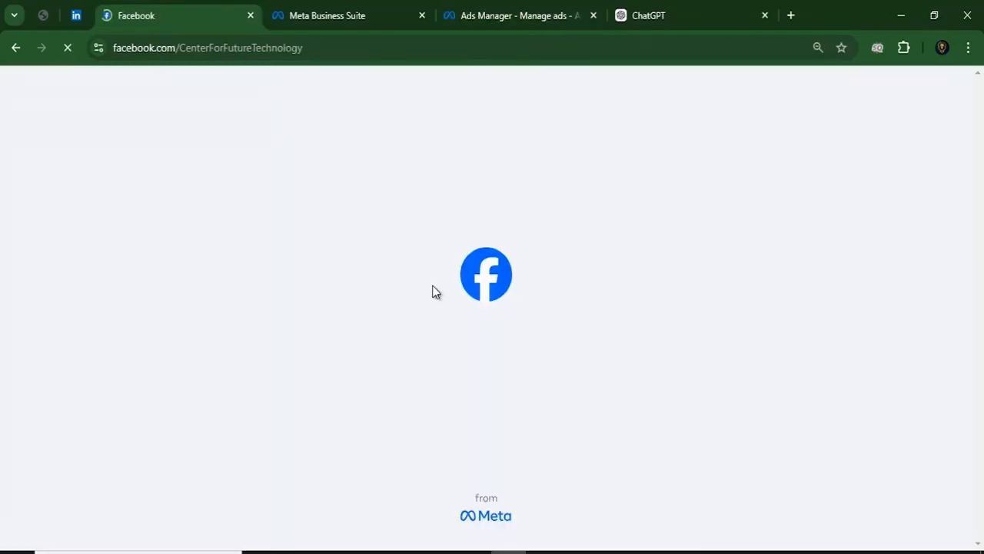
scroll(566, 408, down, 4)
scroll(573, 409, up, 2)
scroll(591, 389, down, 1)
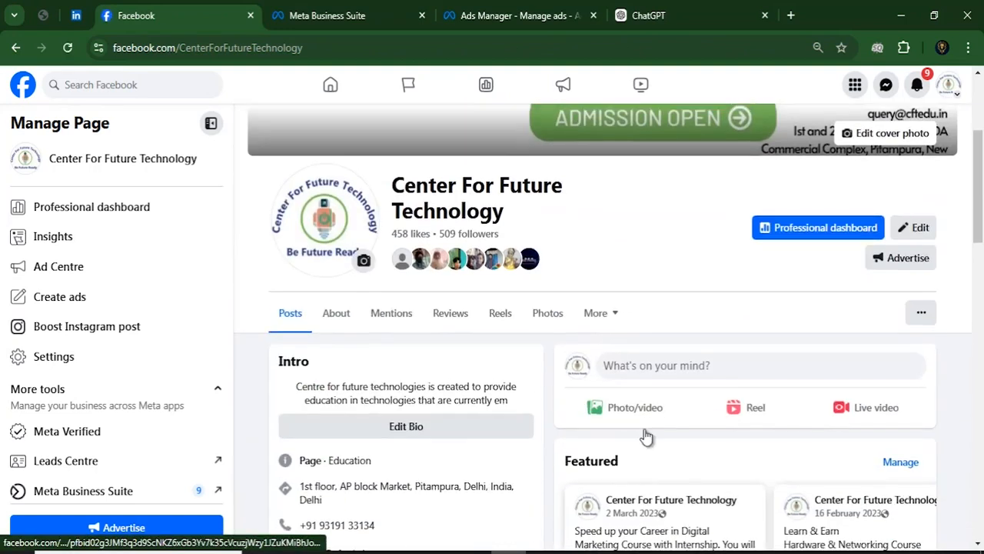
scroll(645, 429, up, 3)
scroll(643, 428, down, 10)
scroll(641, 430, down, 5)
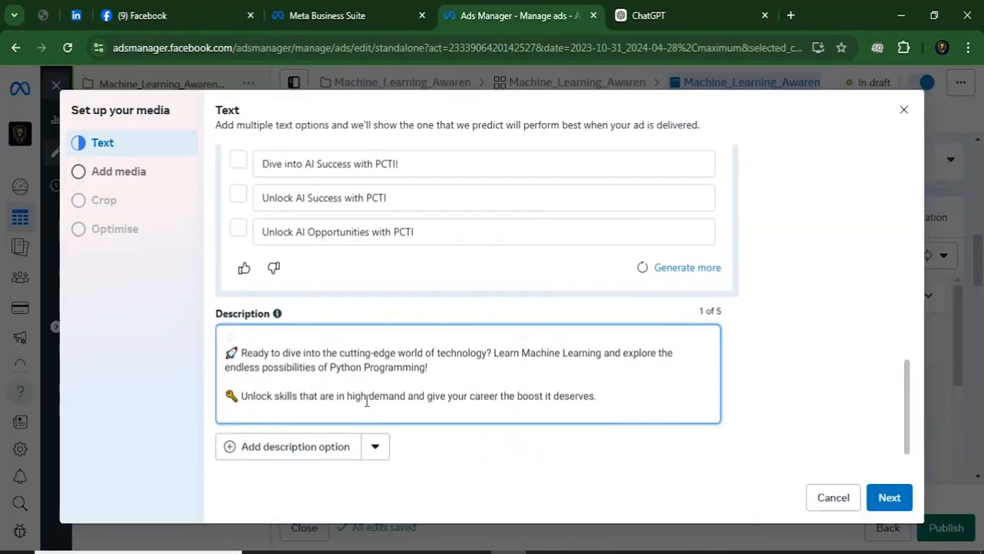
scroll(341, 395, down, 1)
click(376, 386)
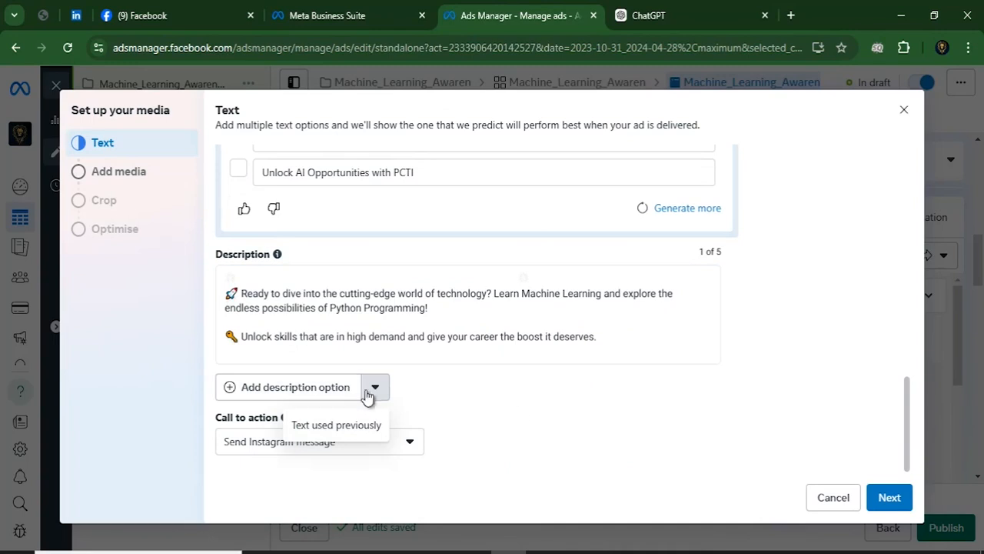
click(500, 423)
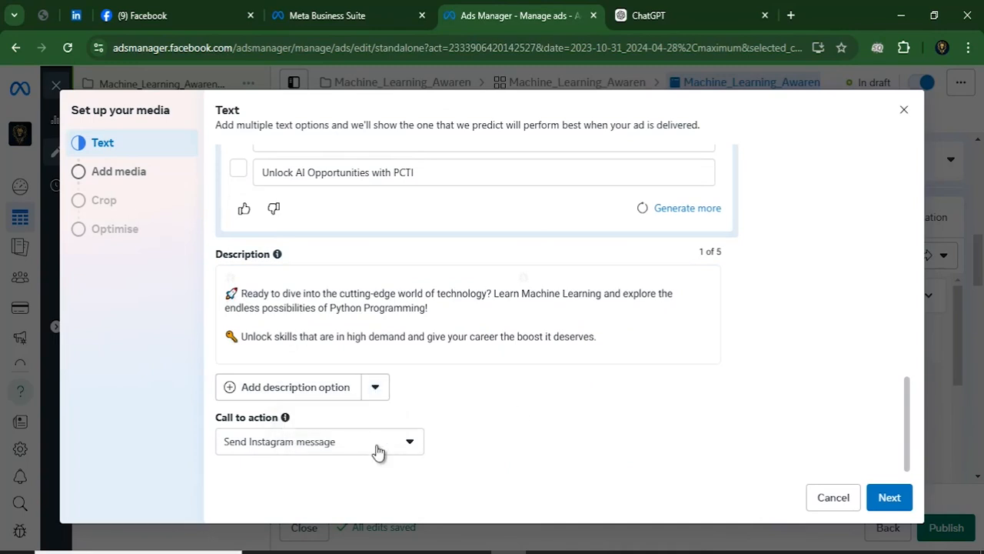
Look through the call to action options and set the ad's call to action to "Learn more"
click(372, 450)
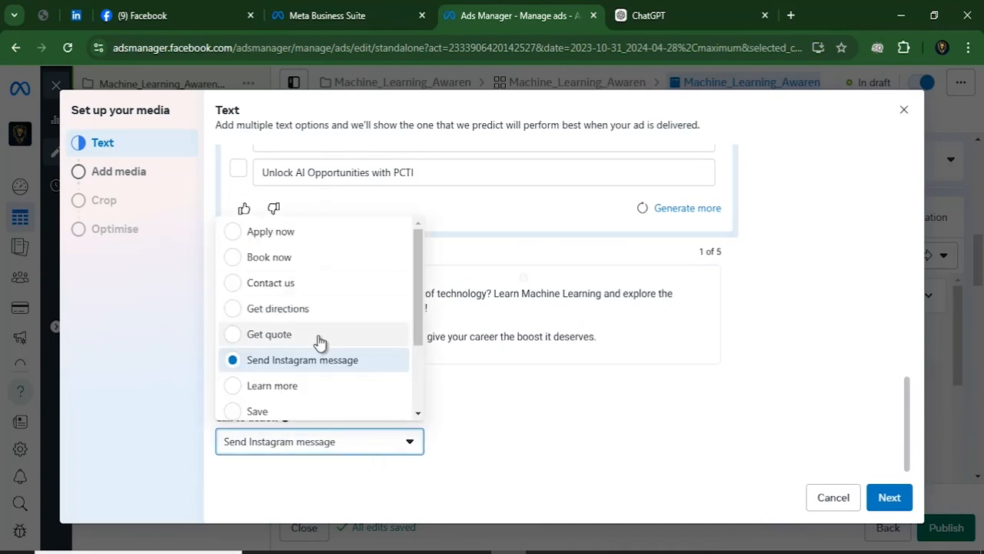
click(312, 492)
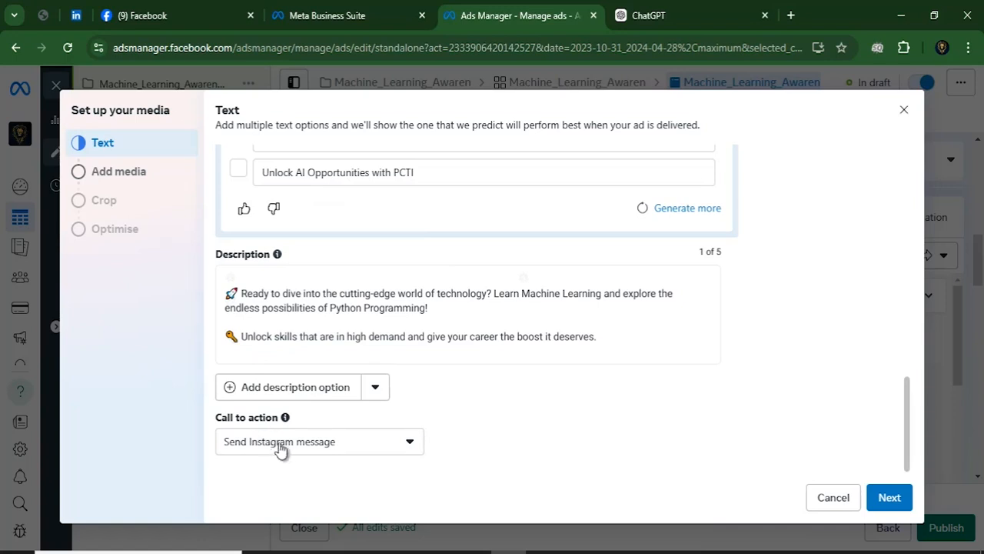
click(281, 446)
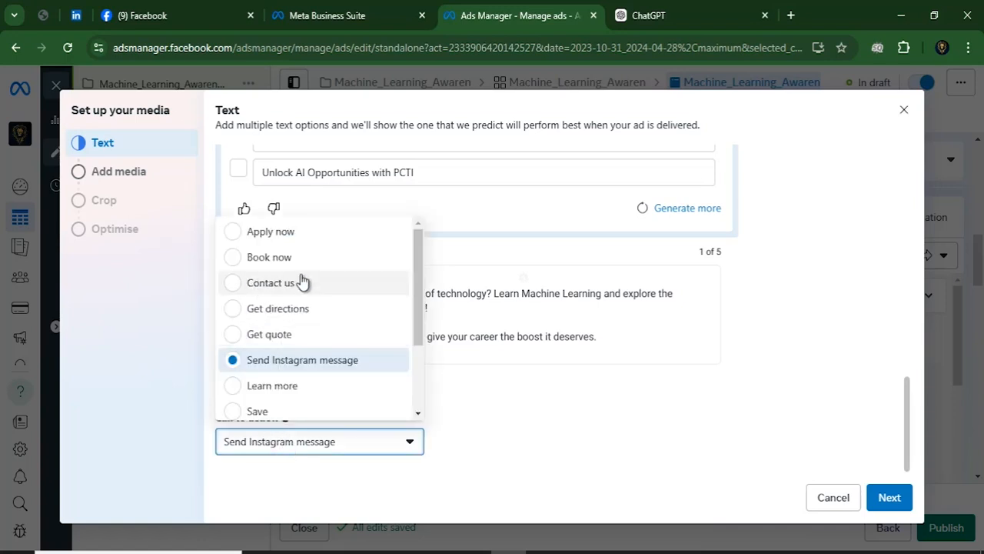
scroll(323, 389, down, 2)
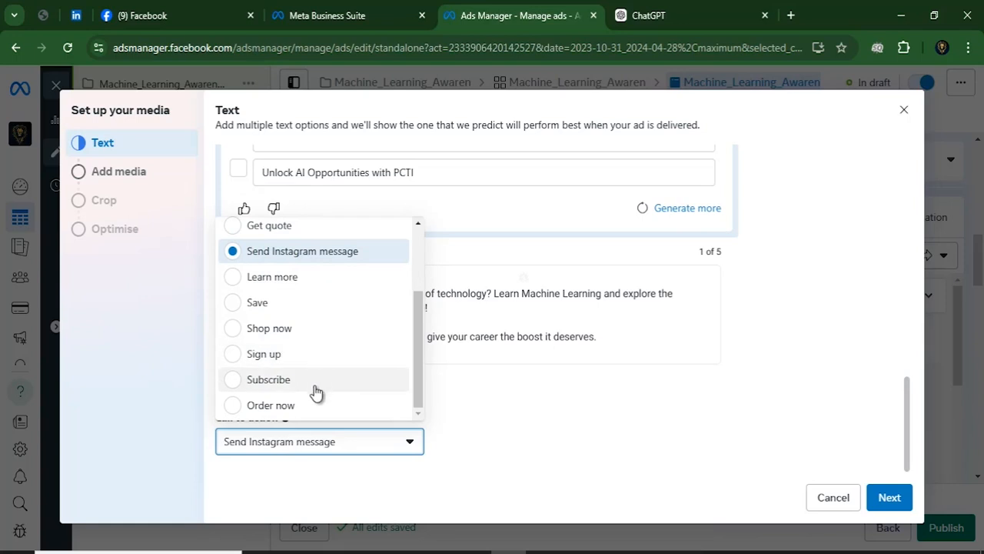
scroll(317, 350, up, 2)
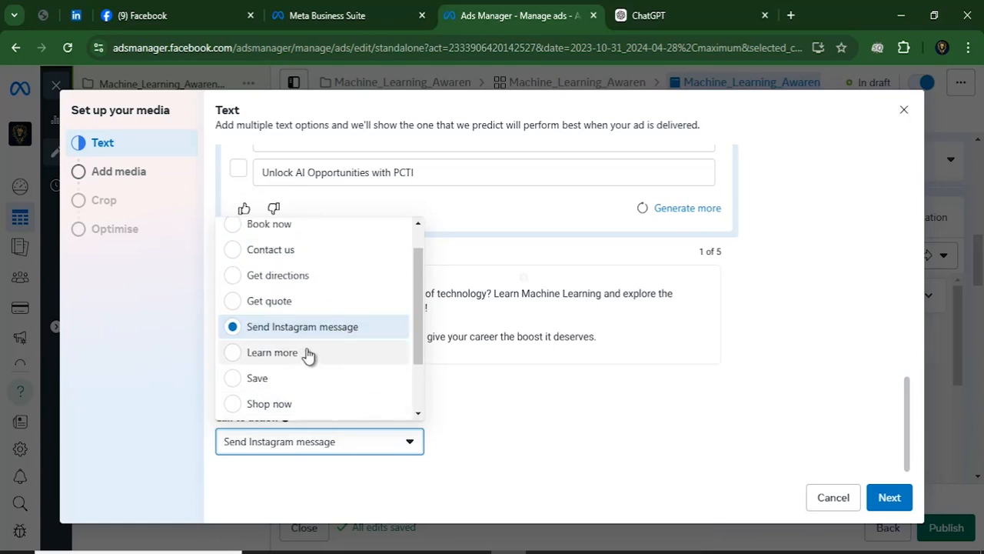
click(306, 354)
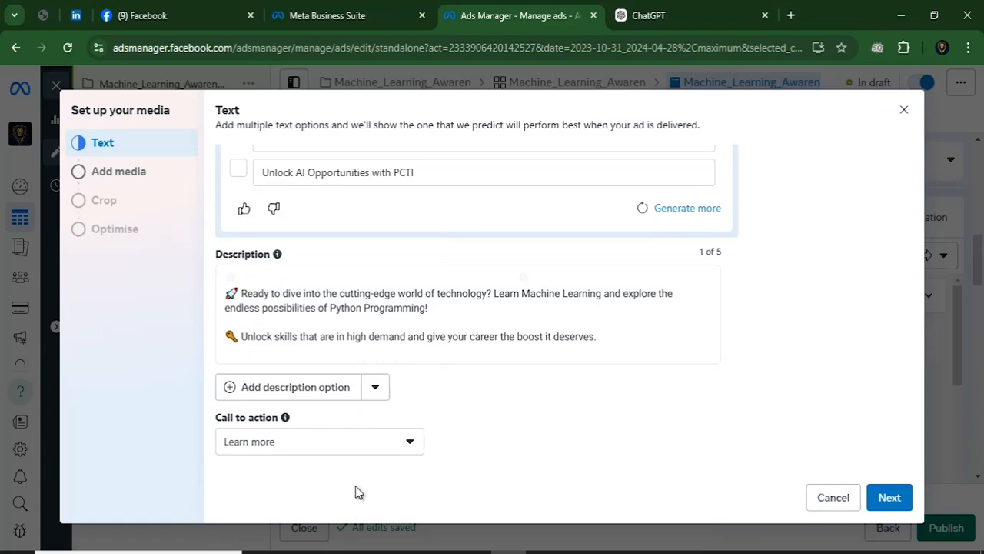
Accept the ad text, upload the image 25.jpg as the ad's media and continue to the placement crops
click(890, 500)
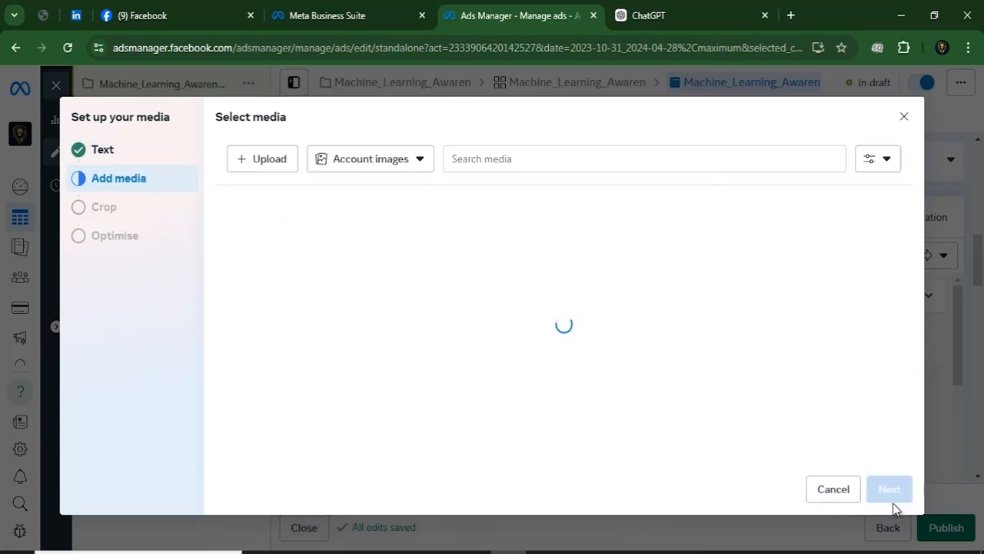
click(262, 159)
click(572, 223)
click(538, 401)
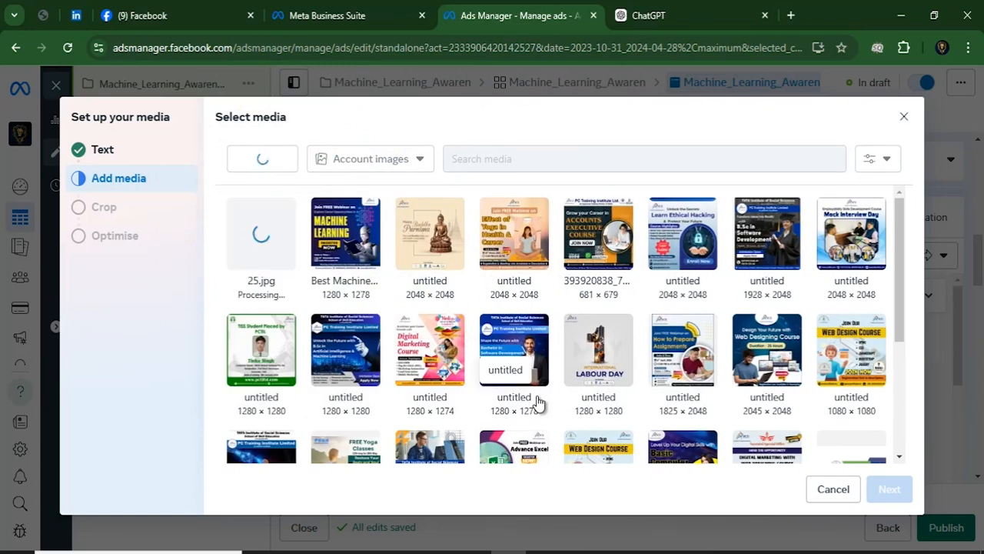
click(887, 490)
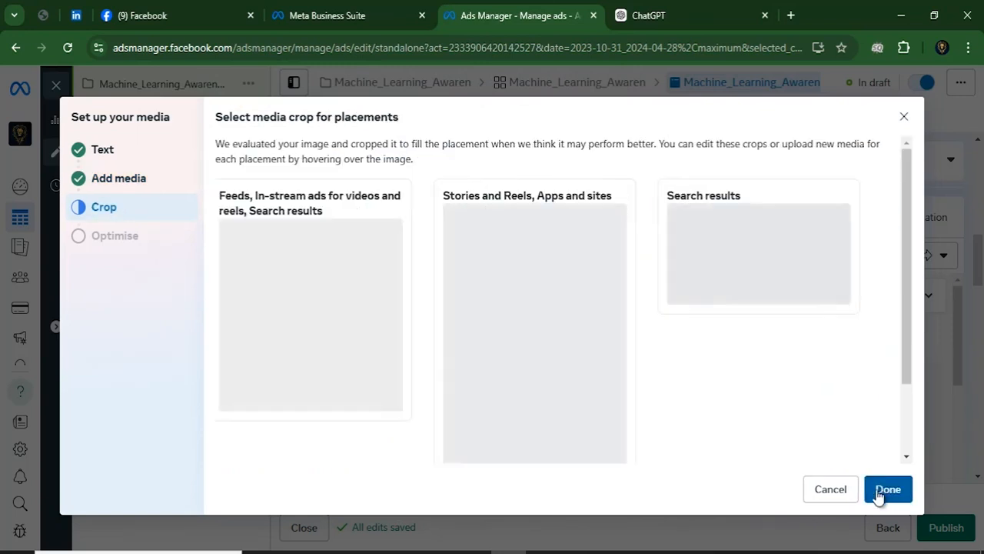
Examine how the image is cropped for the Feeds, Stories and Reels, and Search results placements
scroll(302, 305, down, 2)
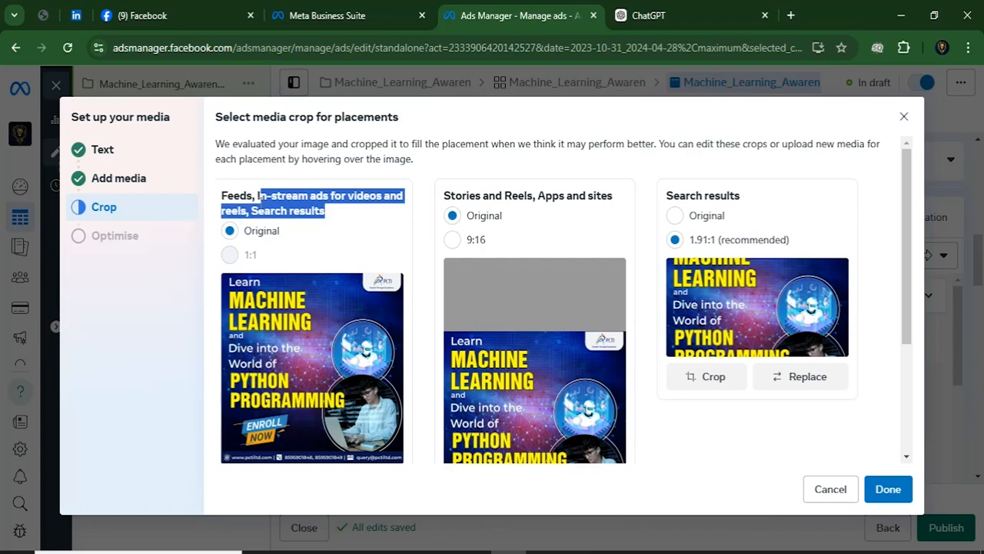
click(233, 190)
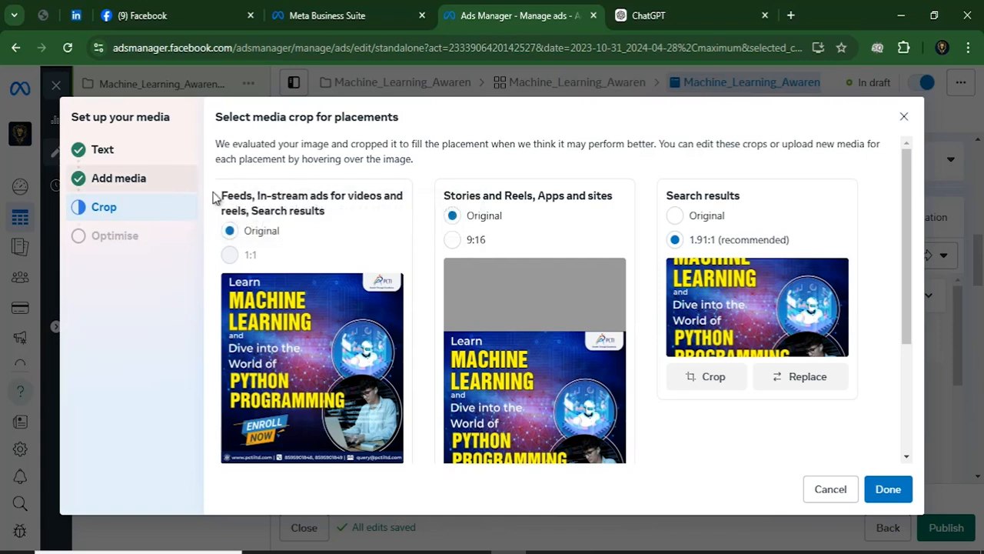
drag(216, 117, 435, 122)
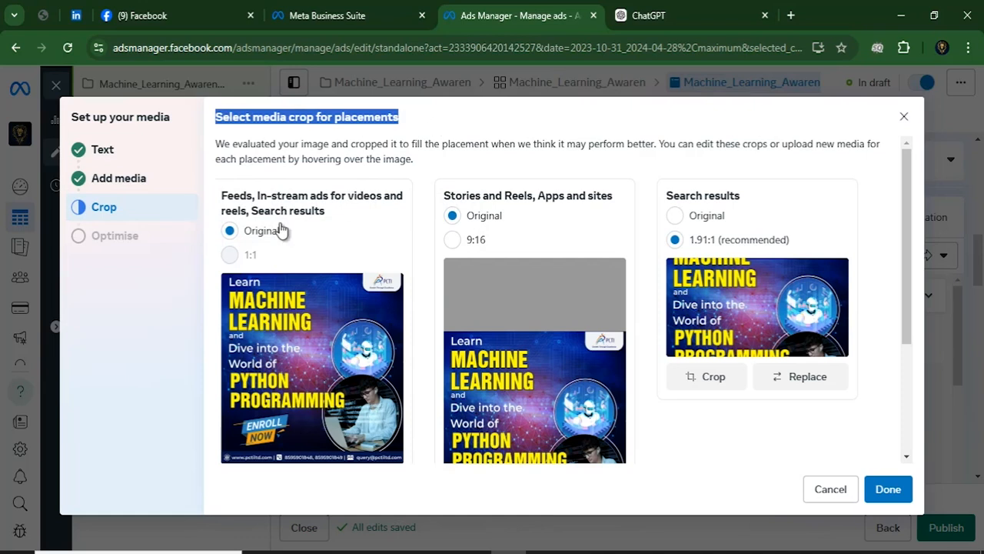
scroll(278, 231, down, 1)
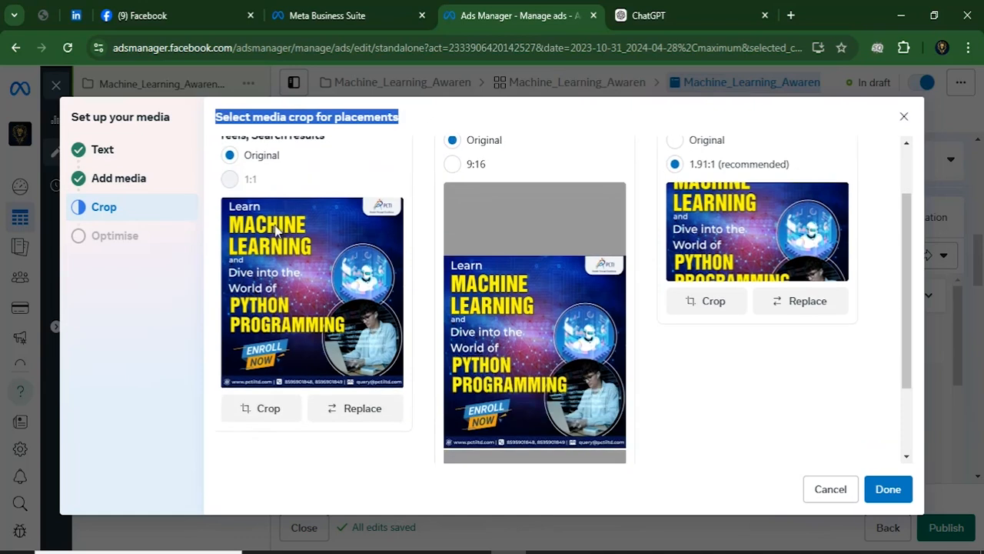
scroll(277, 231, up, 1)
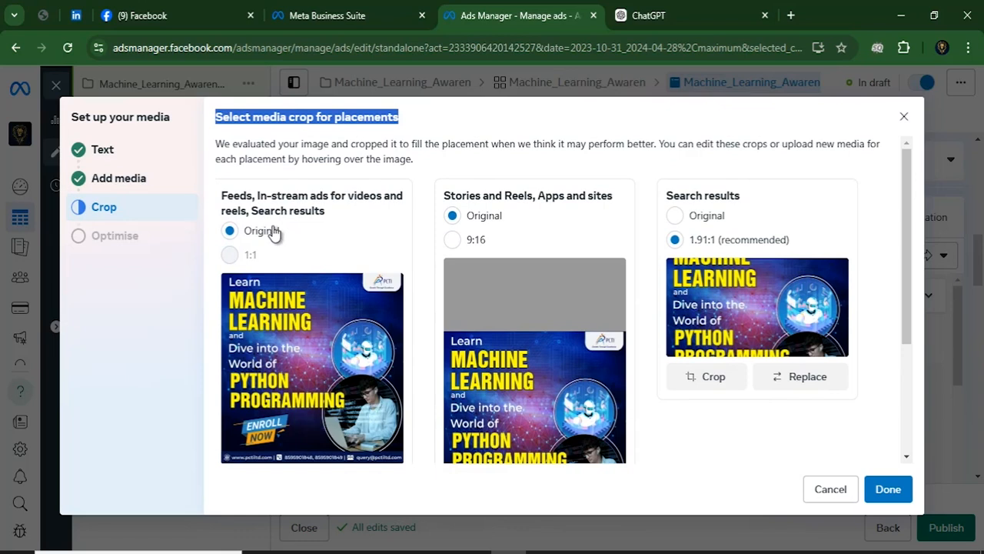
scroll(512, 354, down, 2)
scroll(538, 338, up, 2)
scroll(321, 337, up, 1)
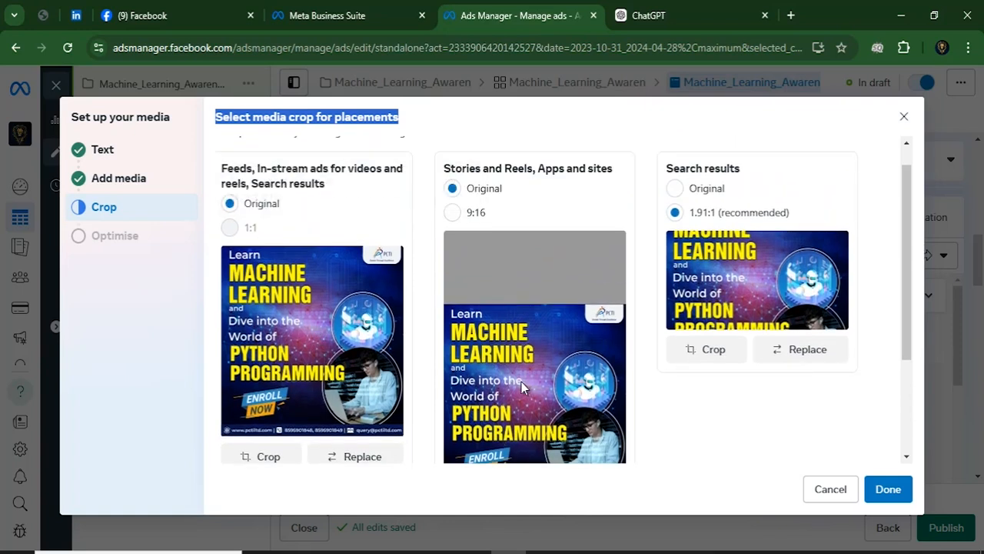
Preview the 9:16 crop for Stories and Reels, return it to Original and finish the media setup
click(454, 213)
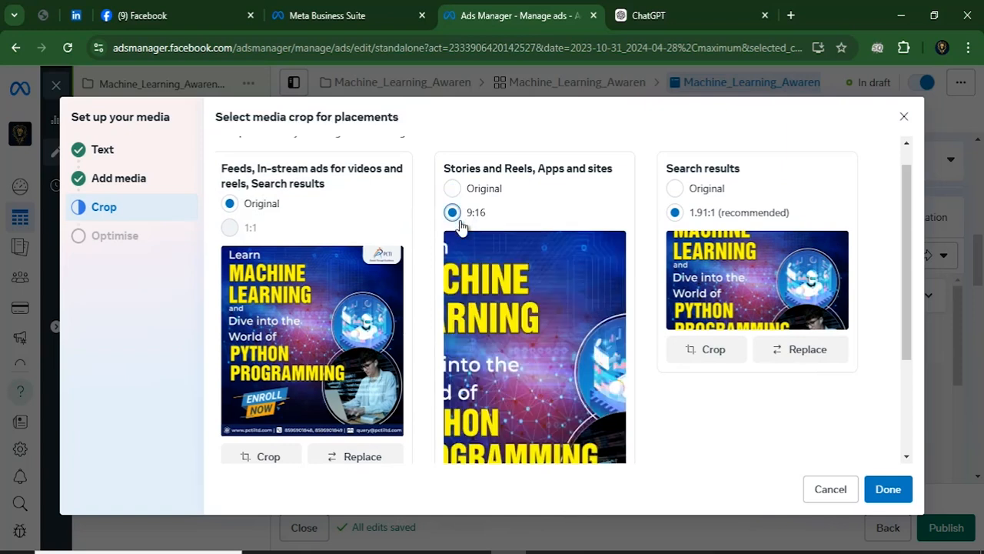
click(453, 189)
scroll(609, 440, down, 2)
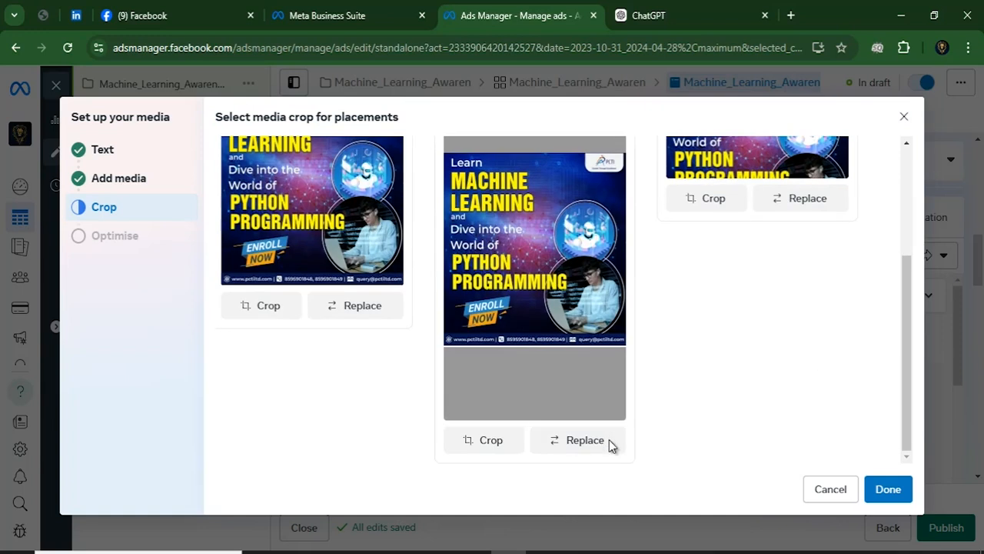
click(889, 490)
Add one of the generated primary text variations to the ad
scroll(439, 406, down, 2)
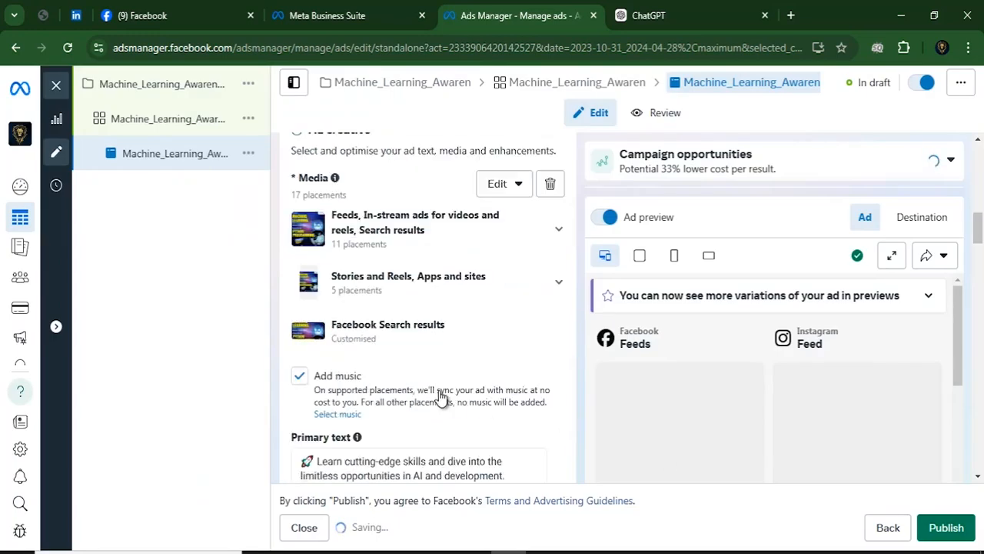
scroll(440, 398, down, 5)
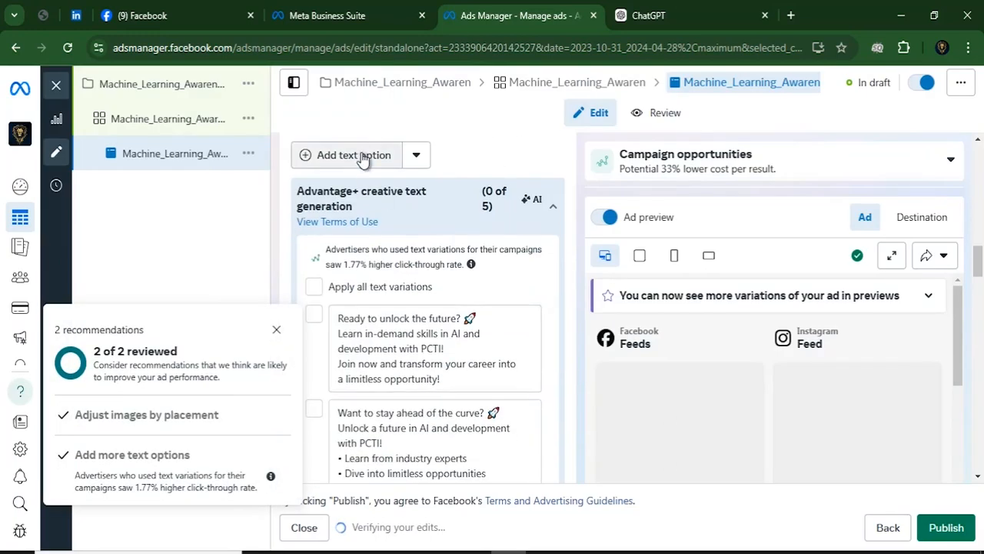
scroll(399, 291, down, 6)
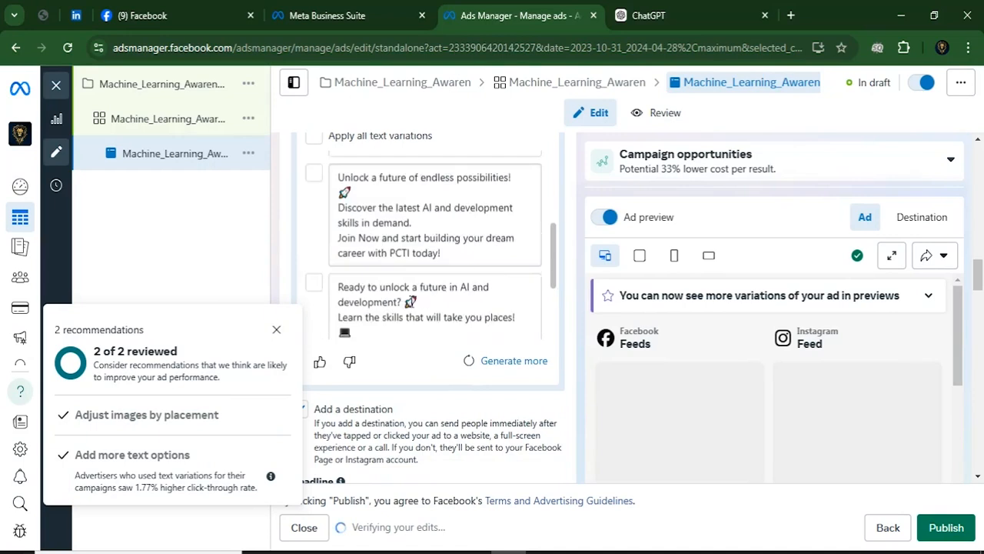
click(315, 252)
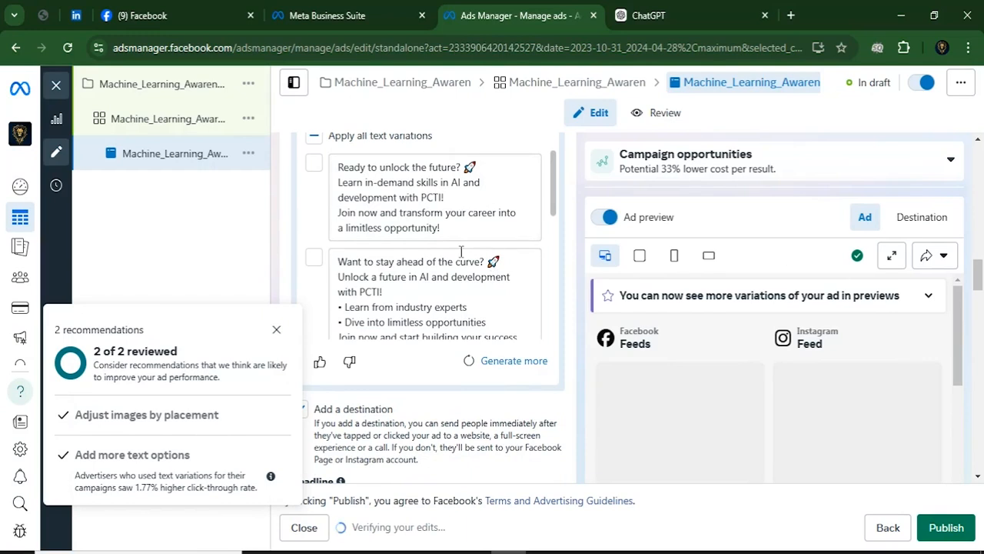
Set the ad's messaging app destination to WhatsApp
scroll(396, 392, down, 5)
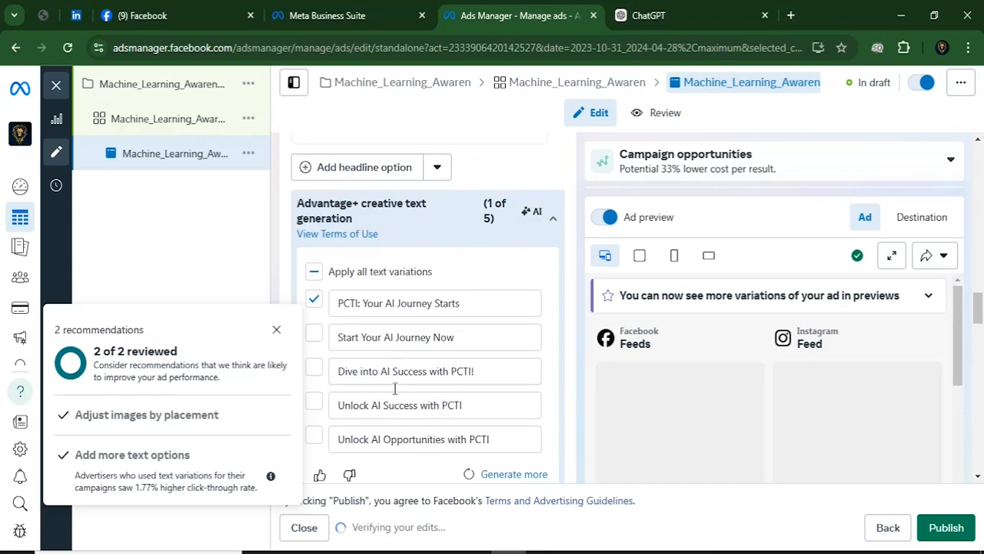
scroll(396, 392, down, 10)
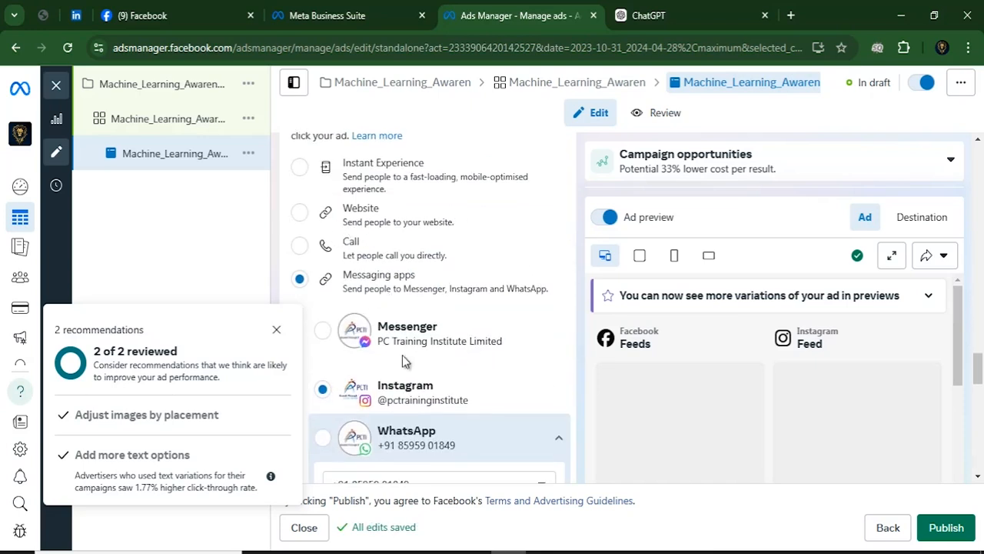
click(403, 432)
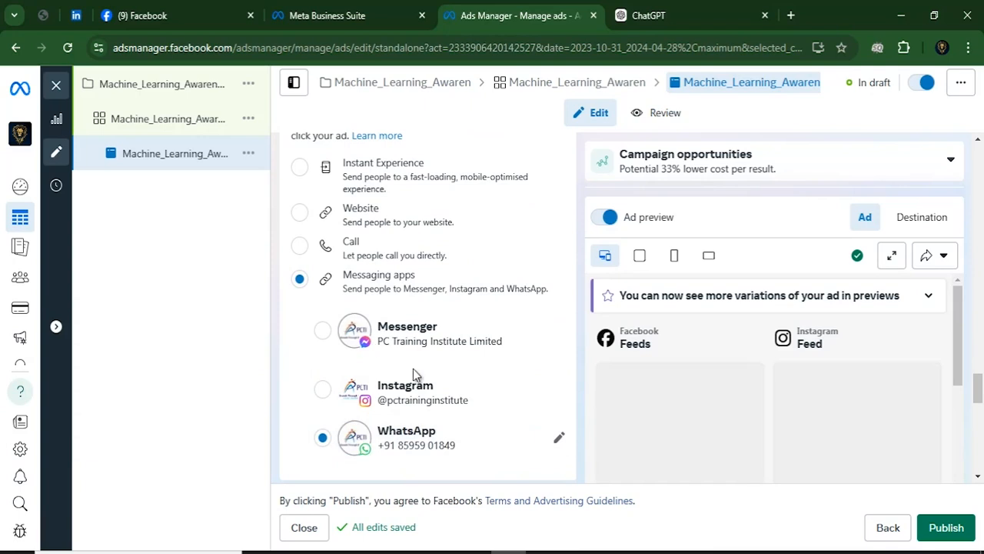
Review the ad's messaging destination, its WhatsApp message template options and the tracking section
scroll(413, 368, down, 2)
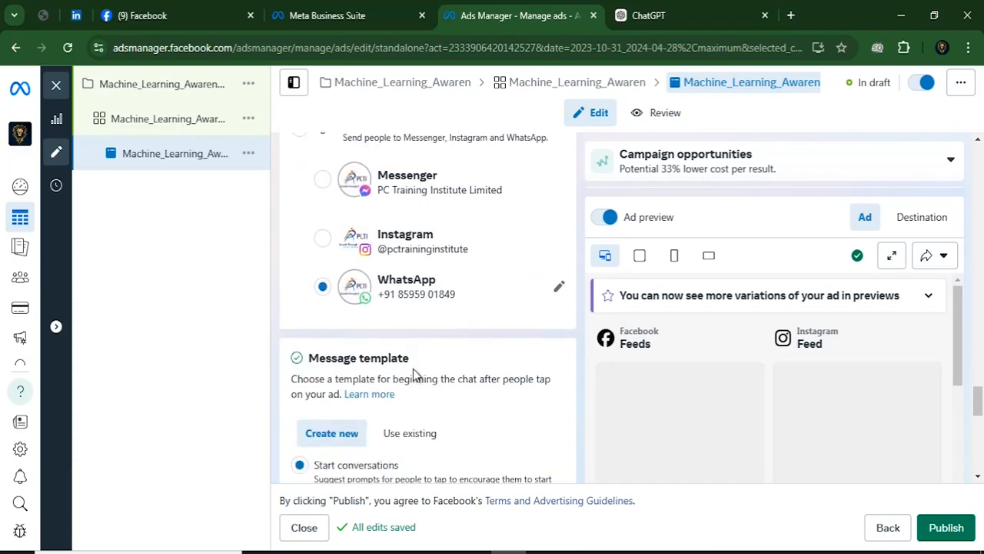
scroll(413, 369, up, 2)
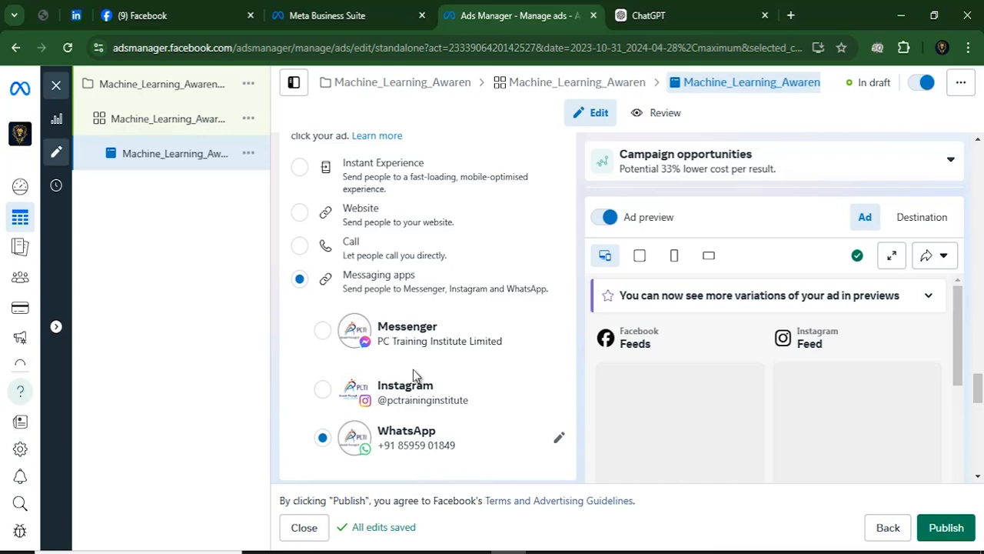
scroll(413, 369, down, 2)
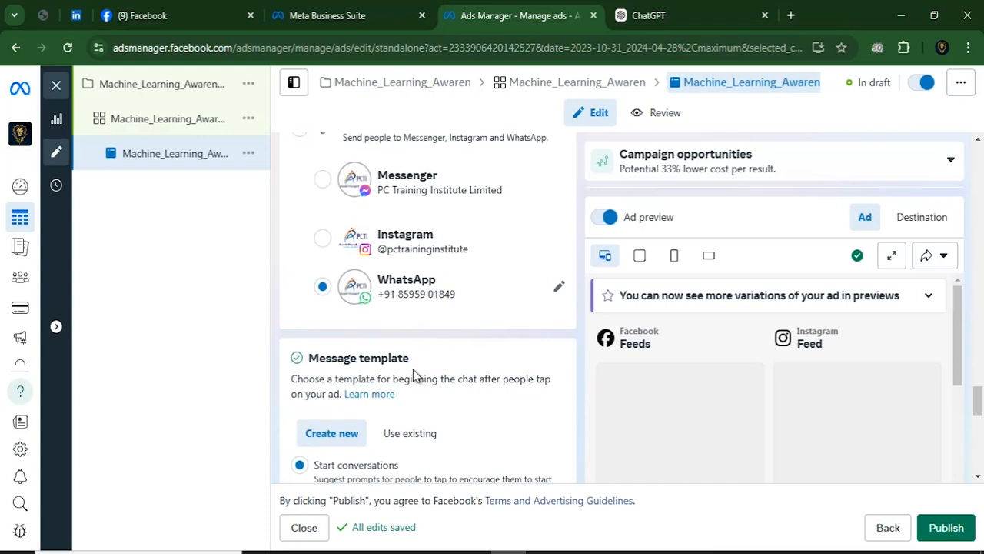
scroll(413, 369, down, 5)
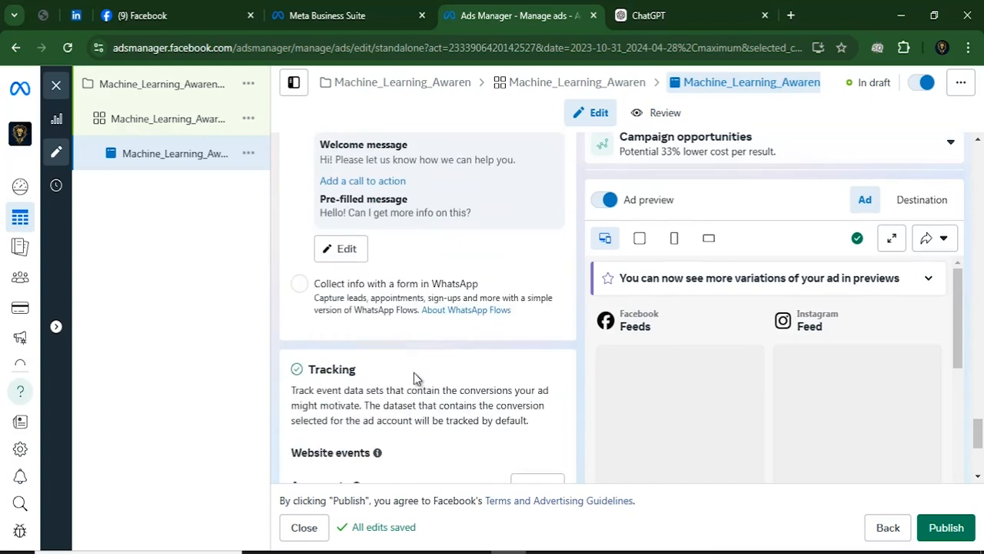
scroll(414, 373, up, 1)
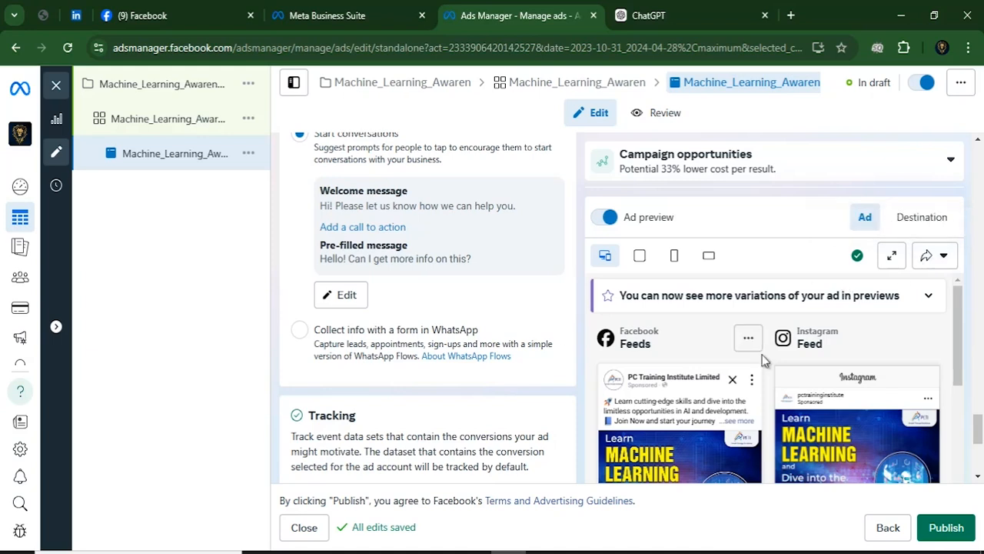
Turn on link sharing for the ad preview with 30 days active, and copy the generated link
scroll(749, 334, down, 3)
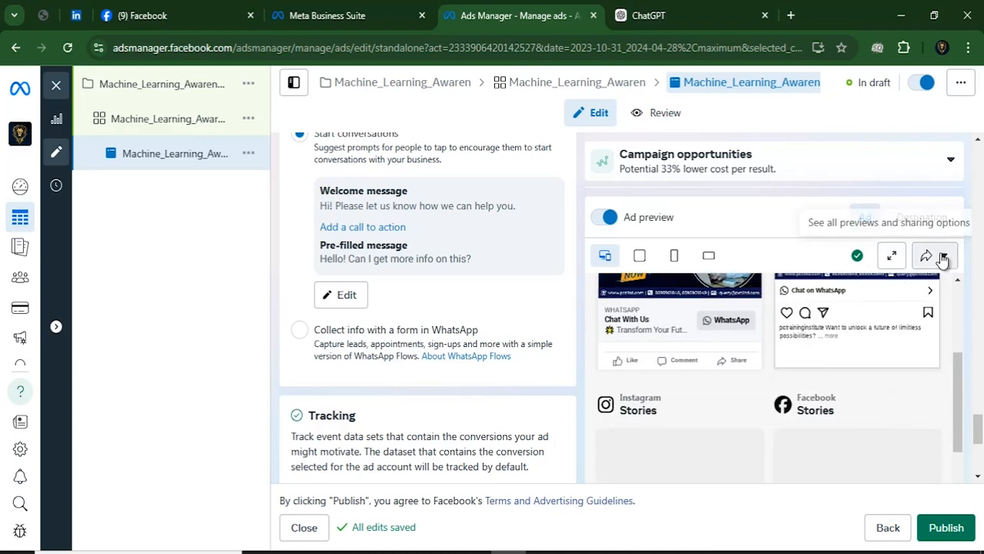
click(944, 257)
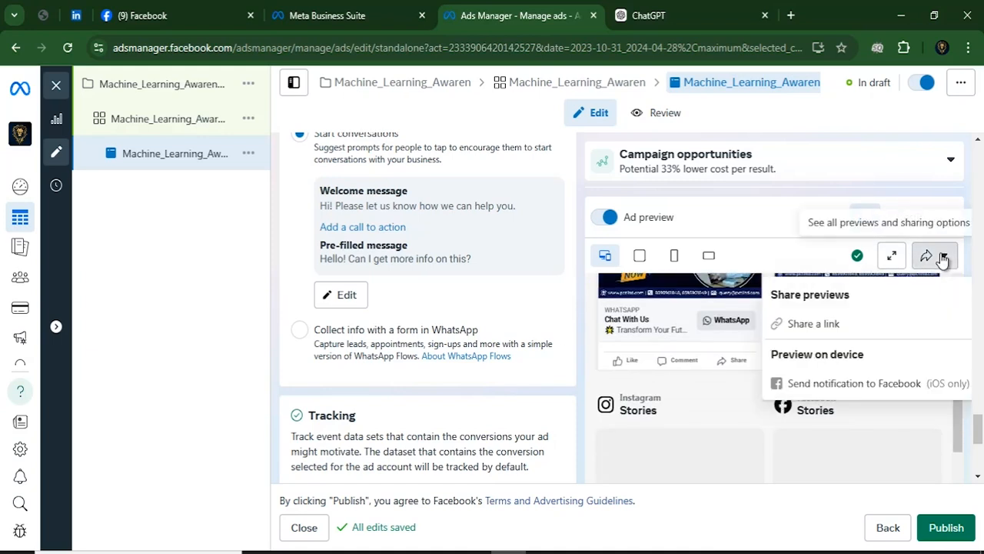
click(814, 324)
click(308, 306)
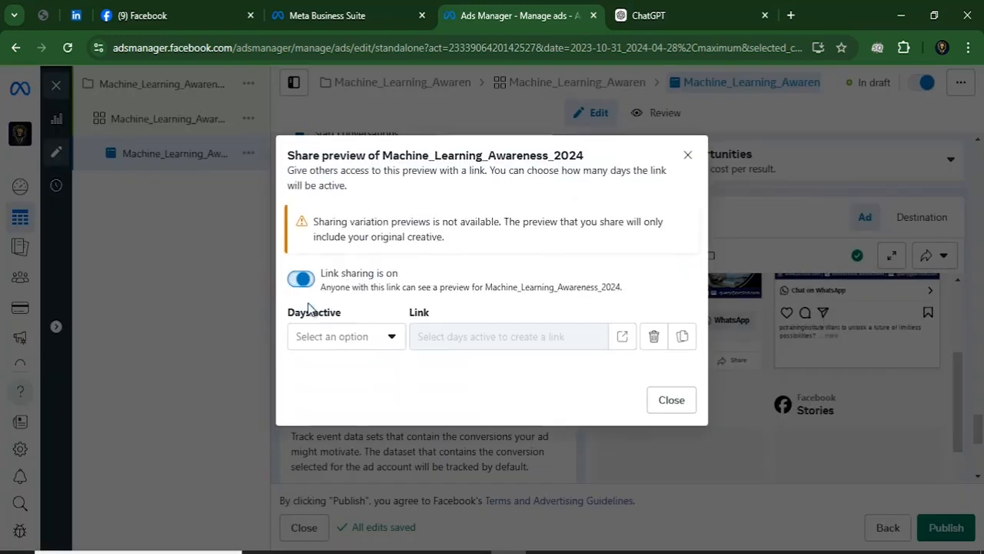
click(389, 338)
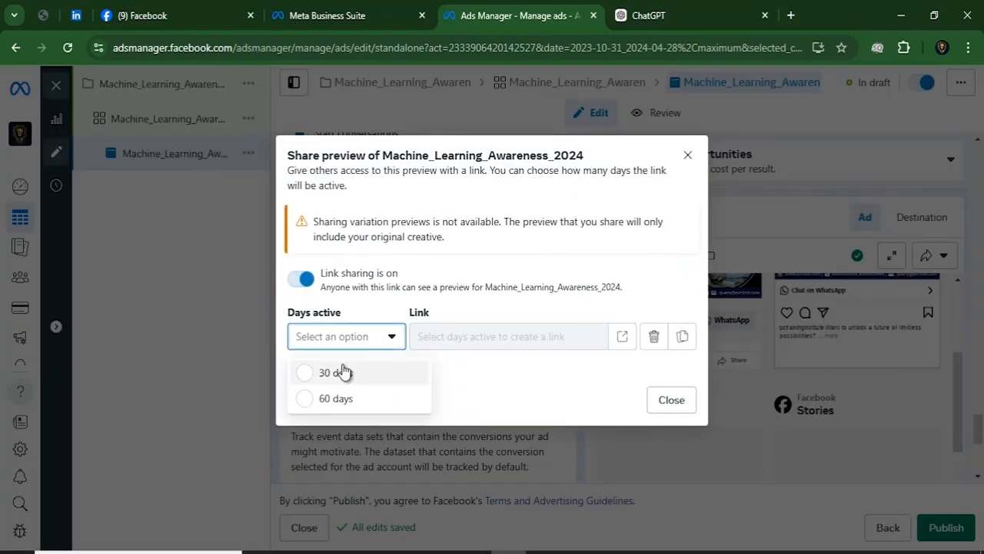
click(344, 372)
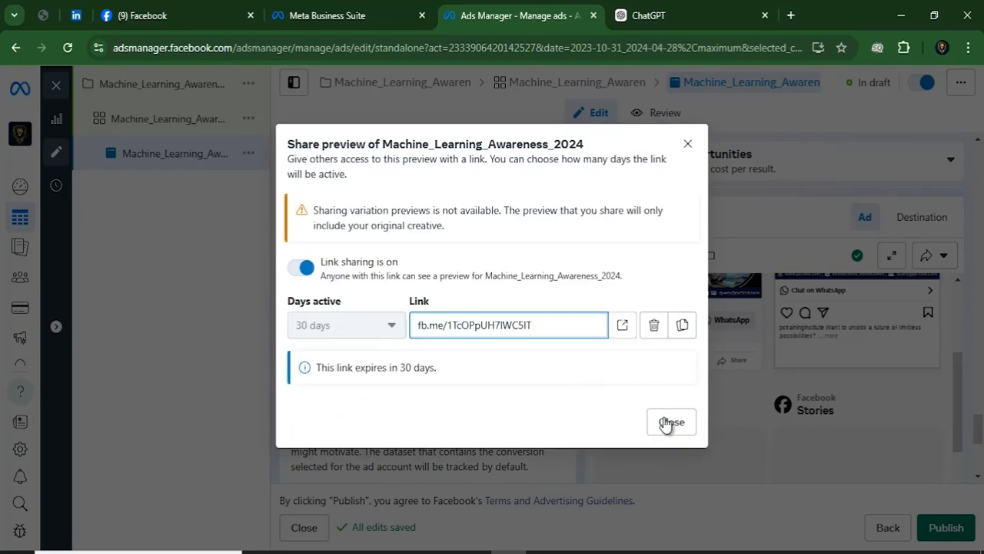
click(683, 329)
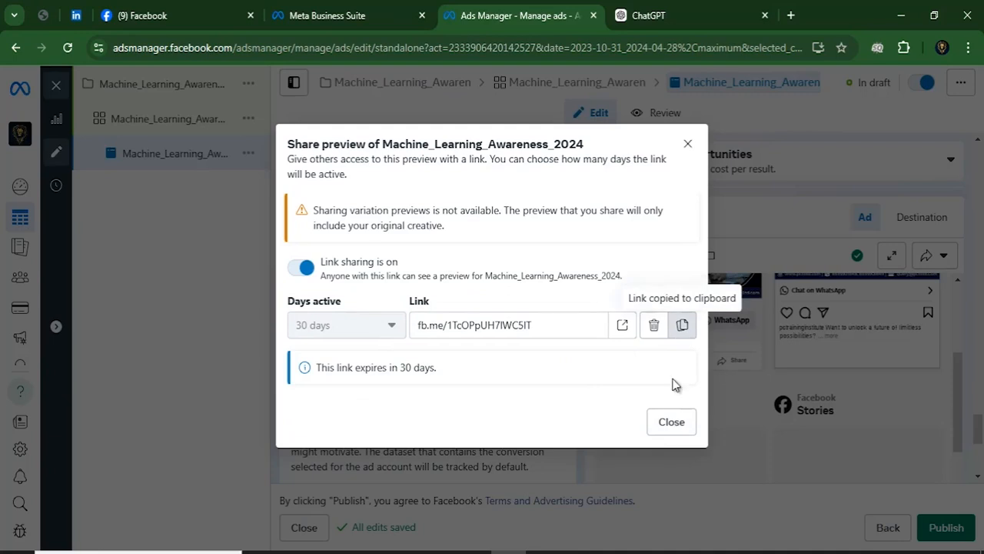
click(667, 429)
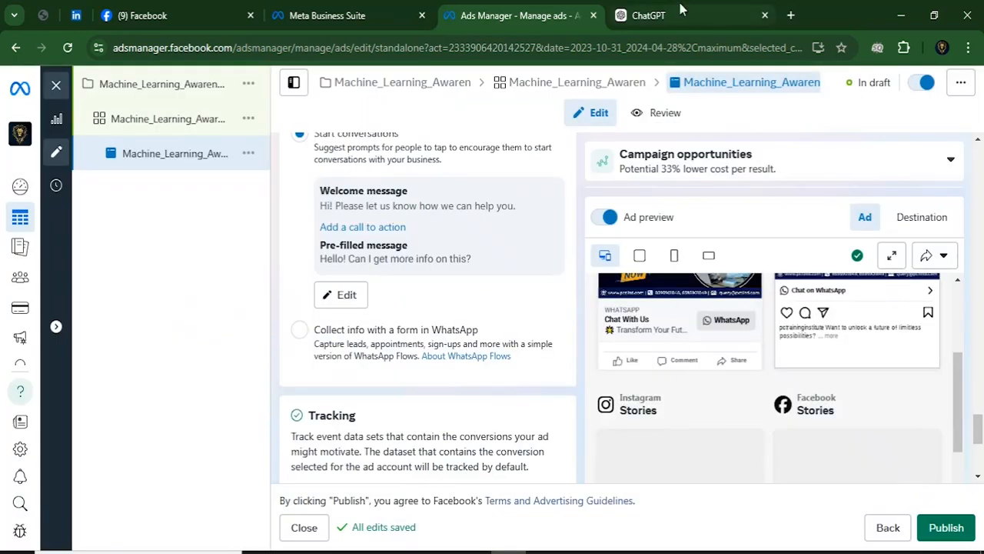
Open the copied preview link in a new browser tab and examine the ad in the Feeds, Stories and Reels placements
click(790, 15)
click(730, 52)
key(ctrl+v)
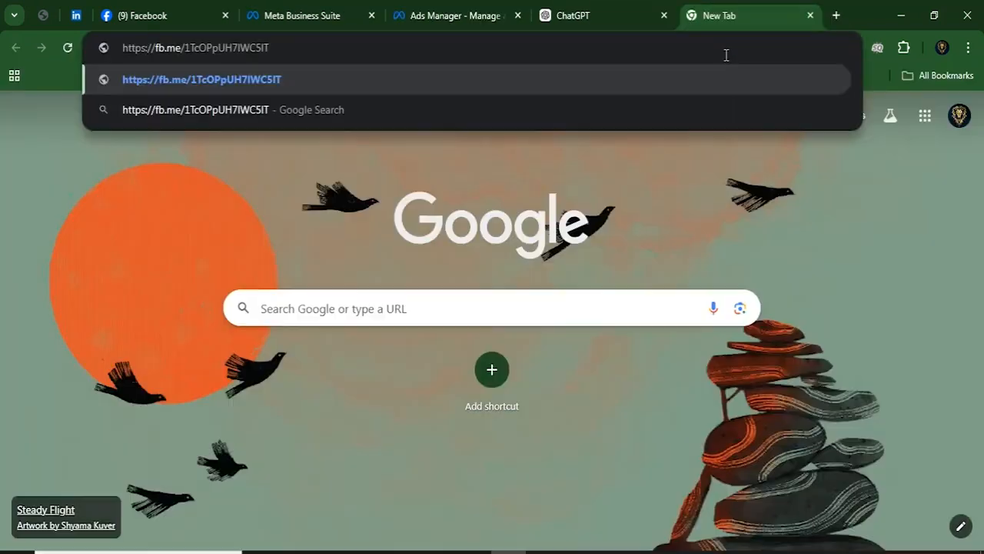
key(Return)
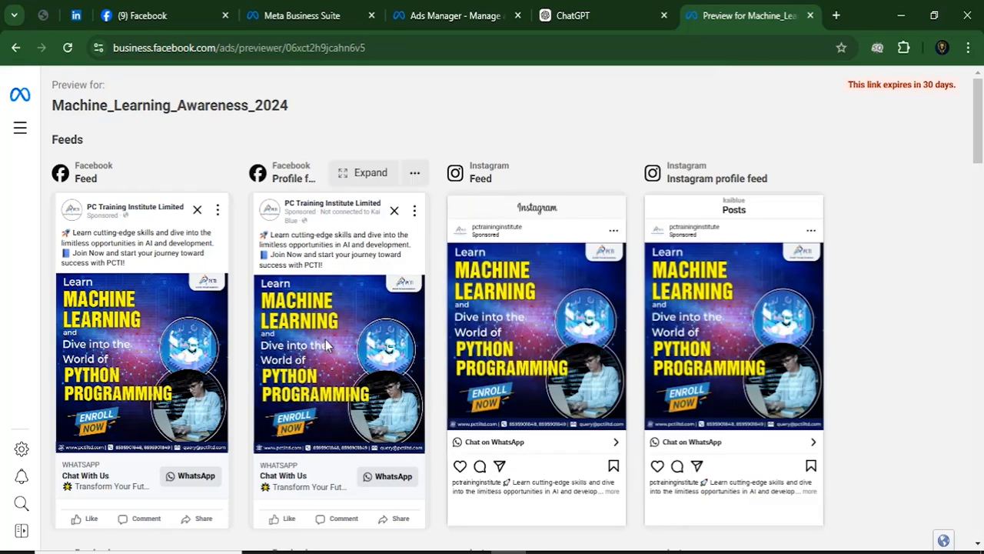
drag(76, 178, 112, 184)
scroll(383, 331, down, 1)
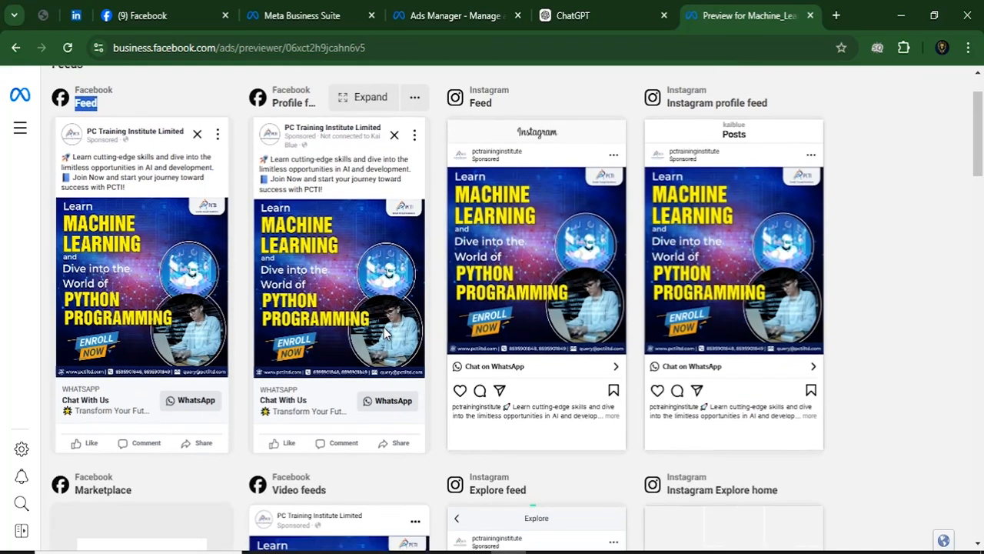
scroll(383, 327, down, 3)
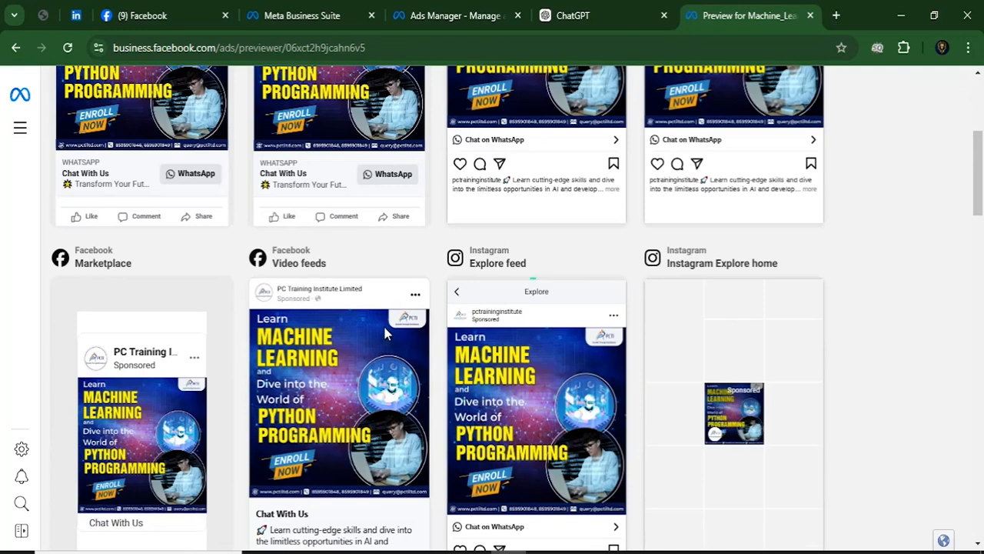
scroll(383, 323, down, 8)
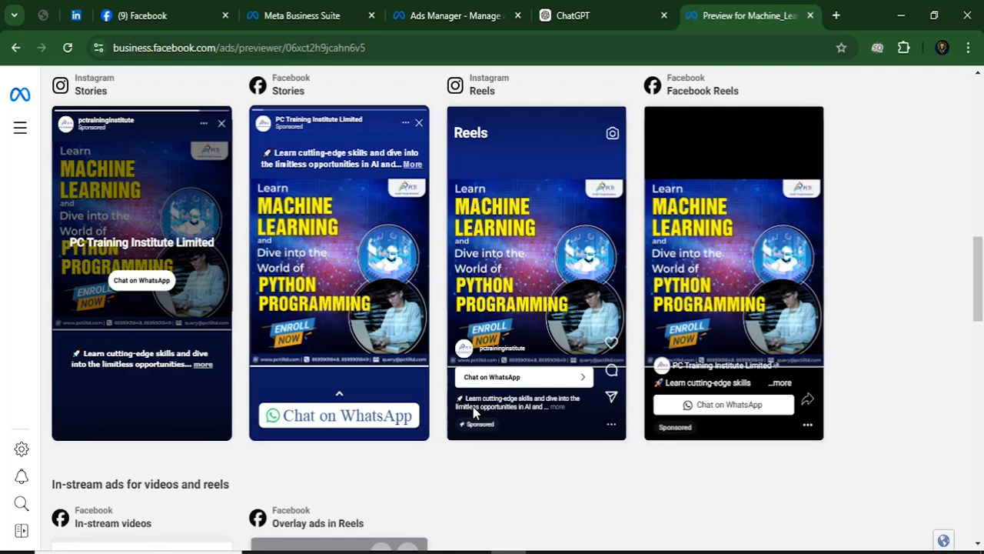
Return to Ads Manager, try to publish the ad, look through the Business info form and close it unfilled
click(446, 14)
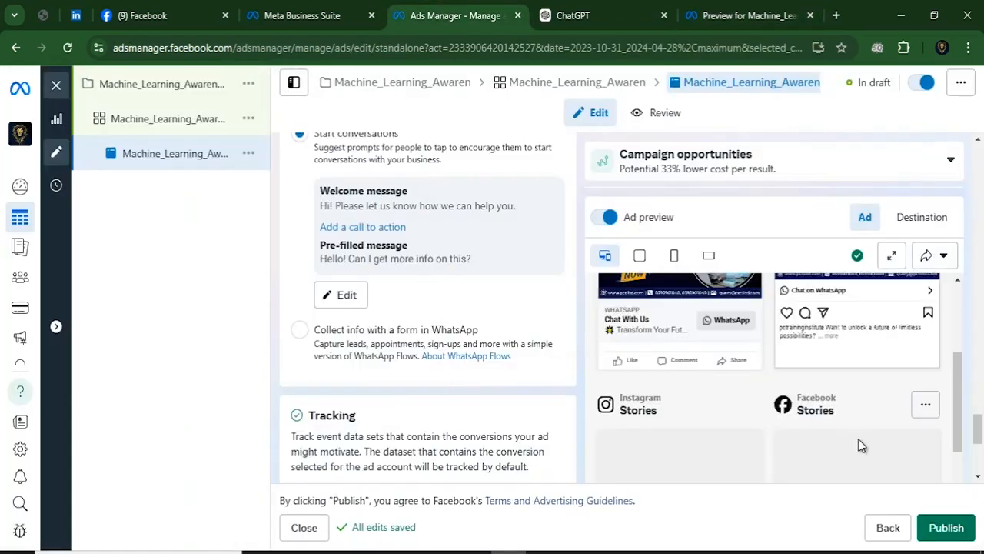
click(951, 530)
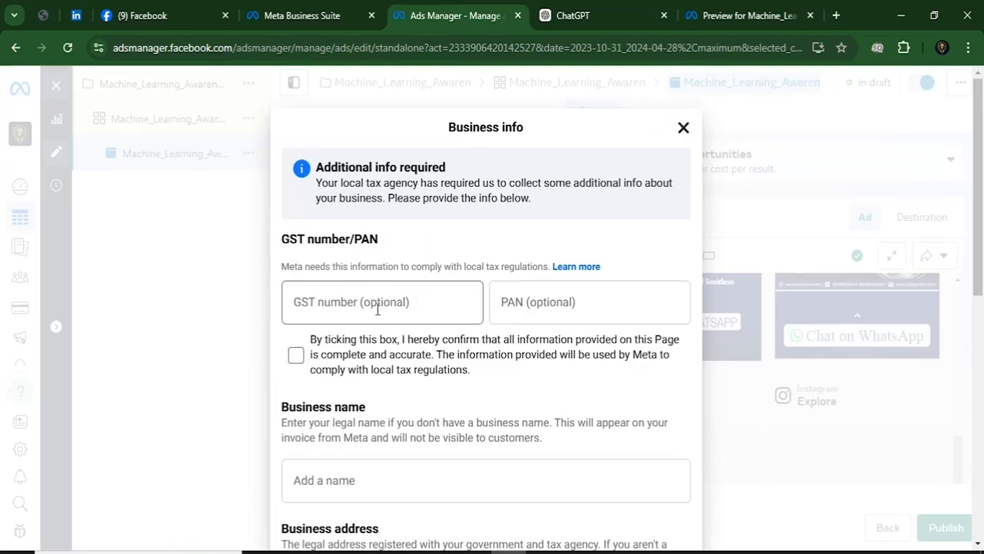
scroll(315, 301, down, 5)
scroll(472, 345, down, 2)
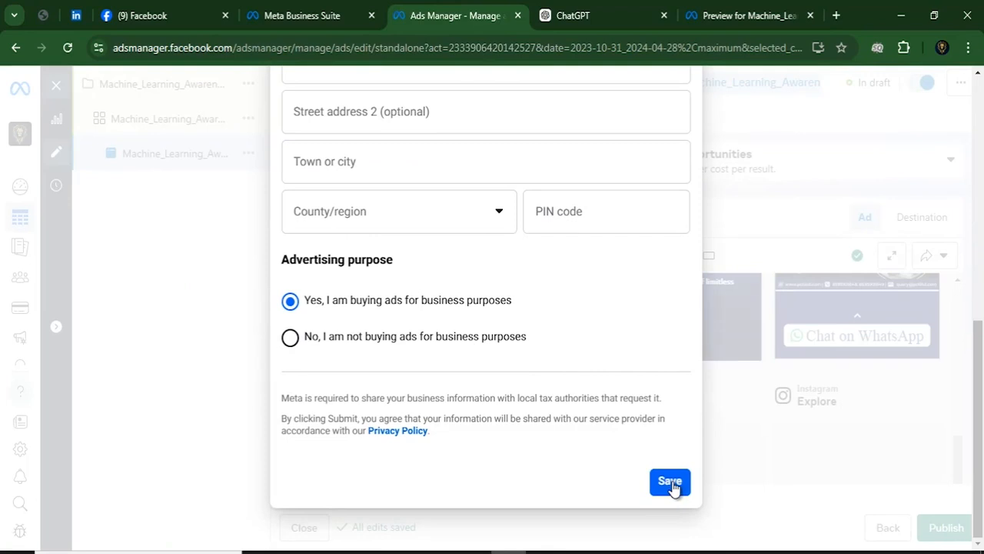
scroll(654, 362, up, 8)
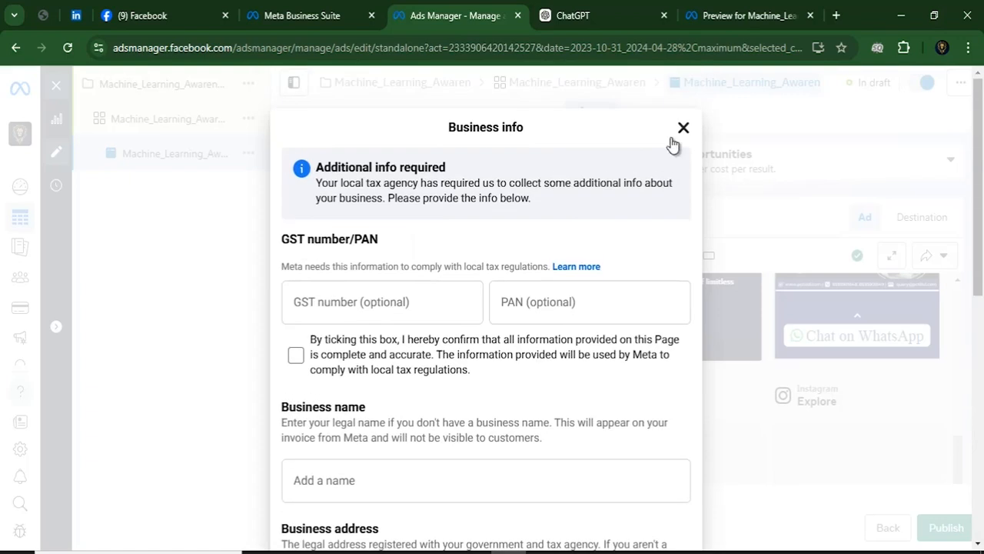
click(682, 129)
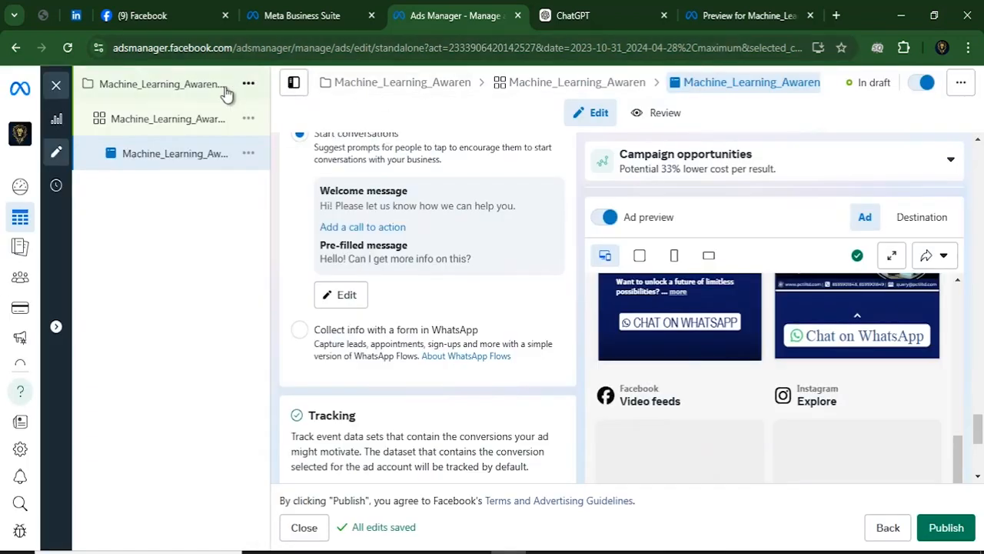